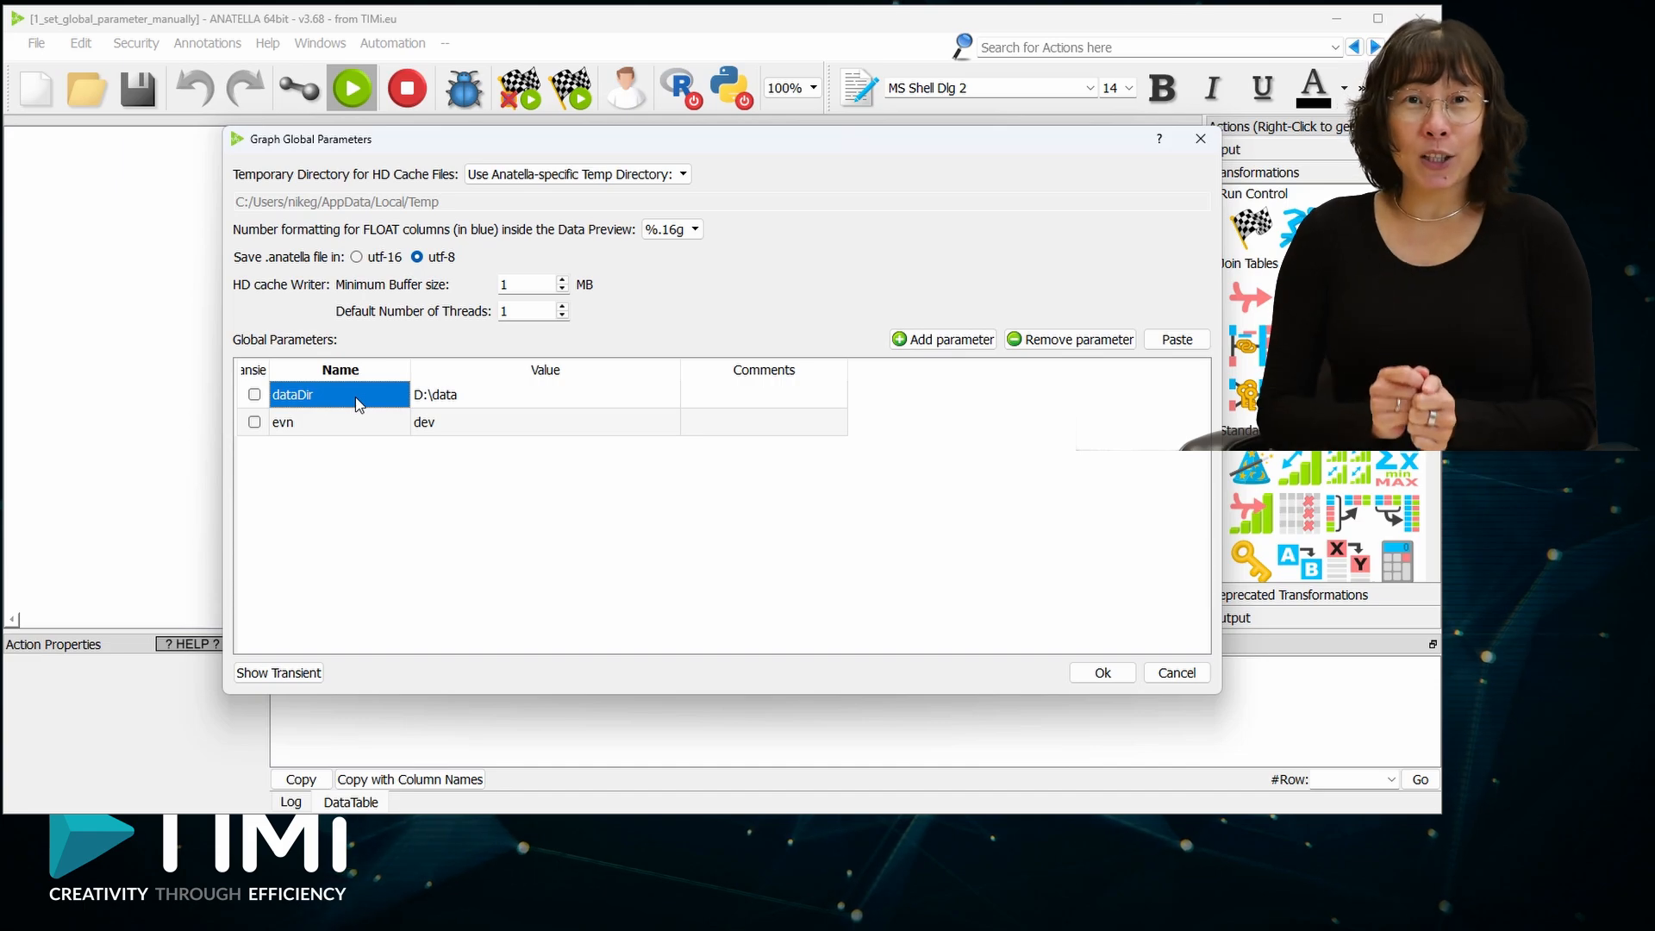
{"action": "left_click", "coordinate": [465, 399]}
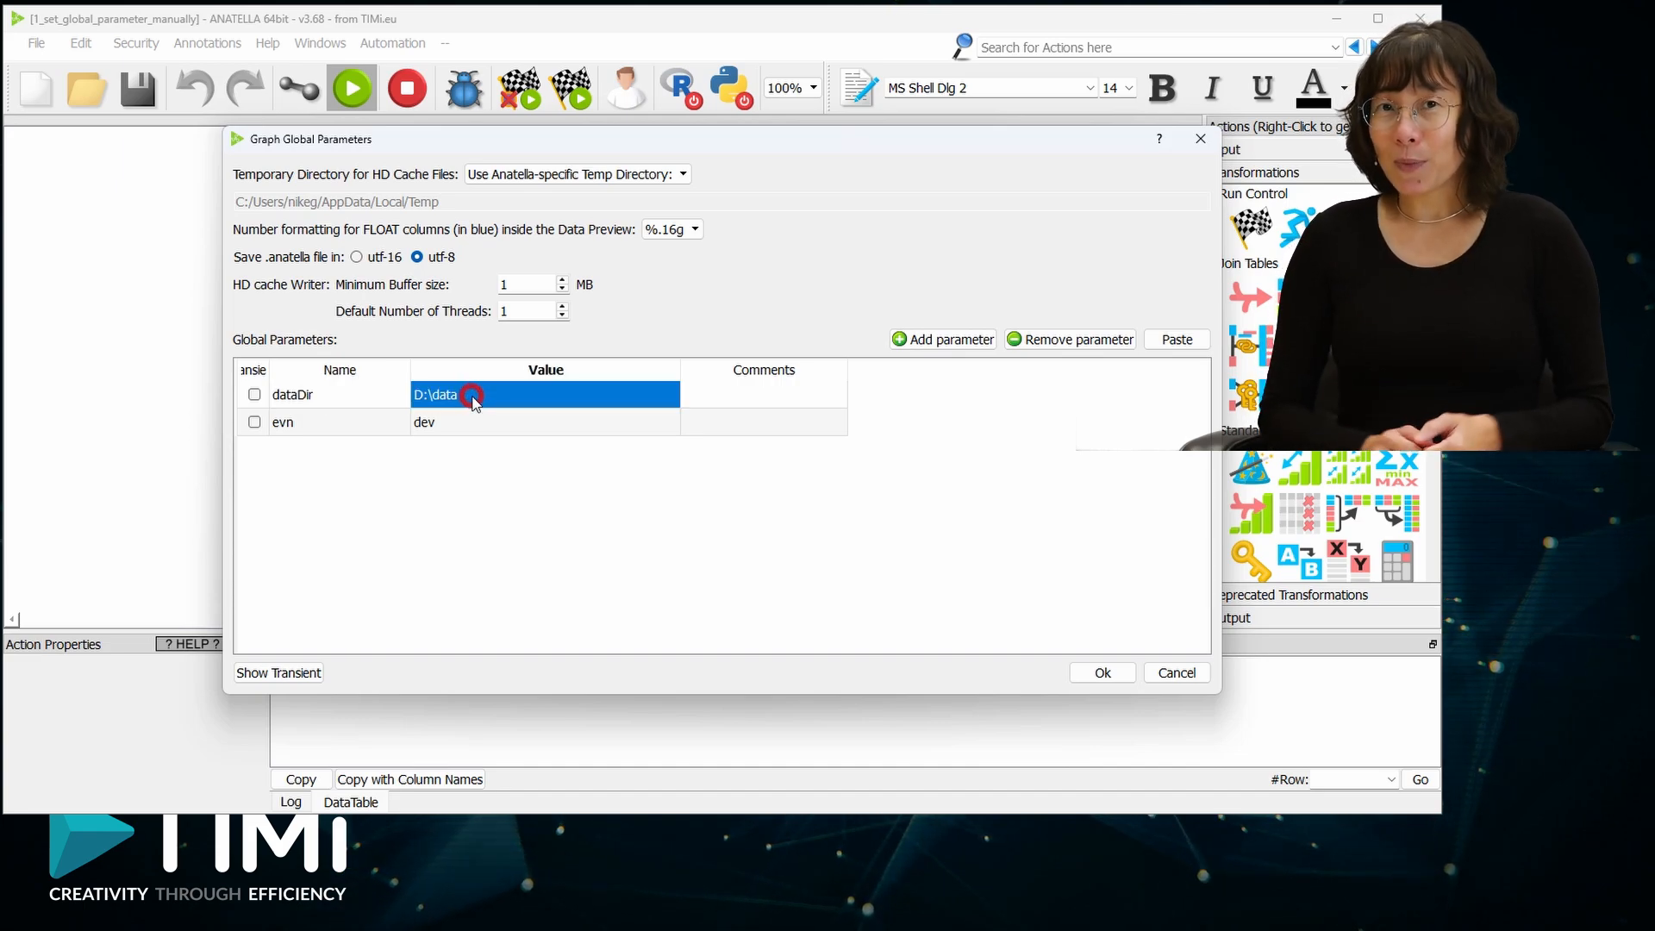
{"action": "left_click", "coordinate": [359, 422]}
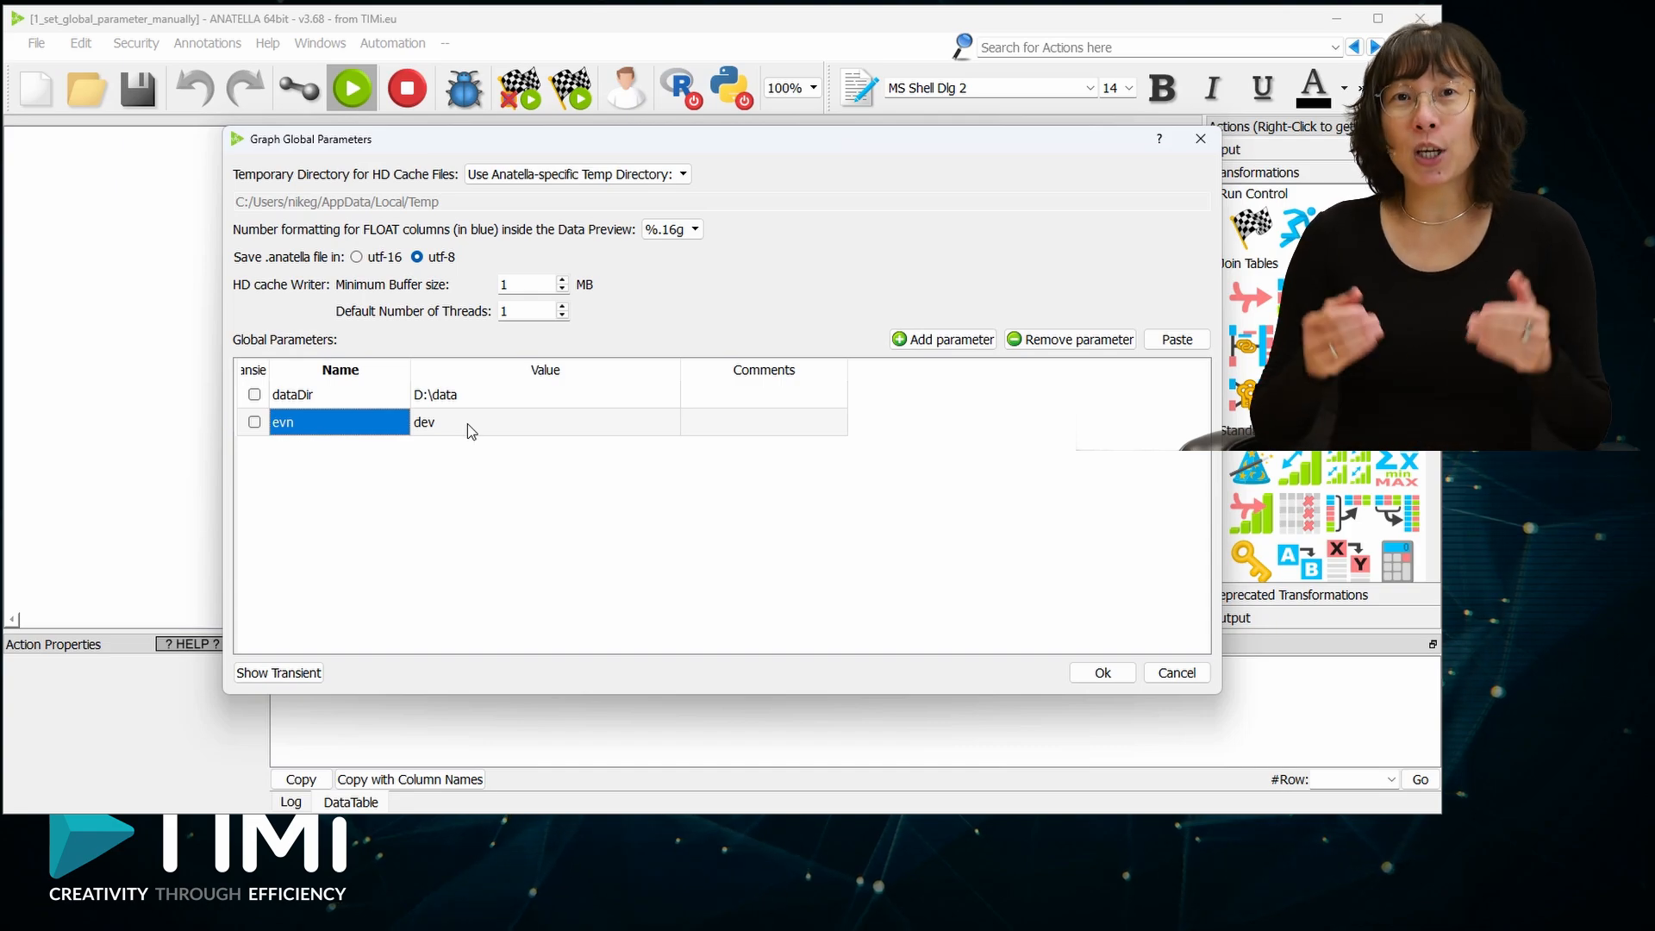
{"action": "left_click", "coordinate": [468, 422]}
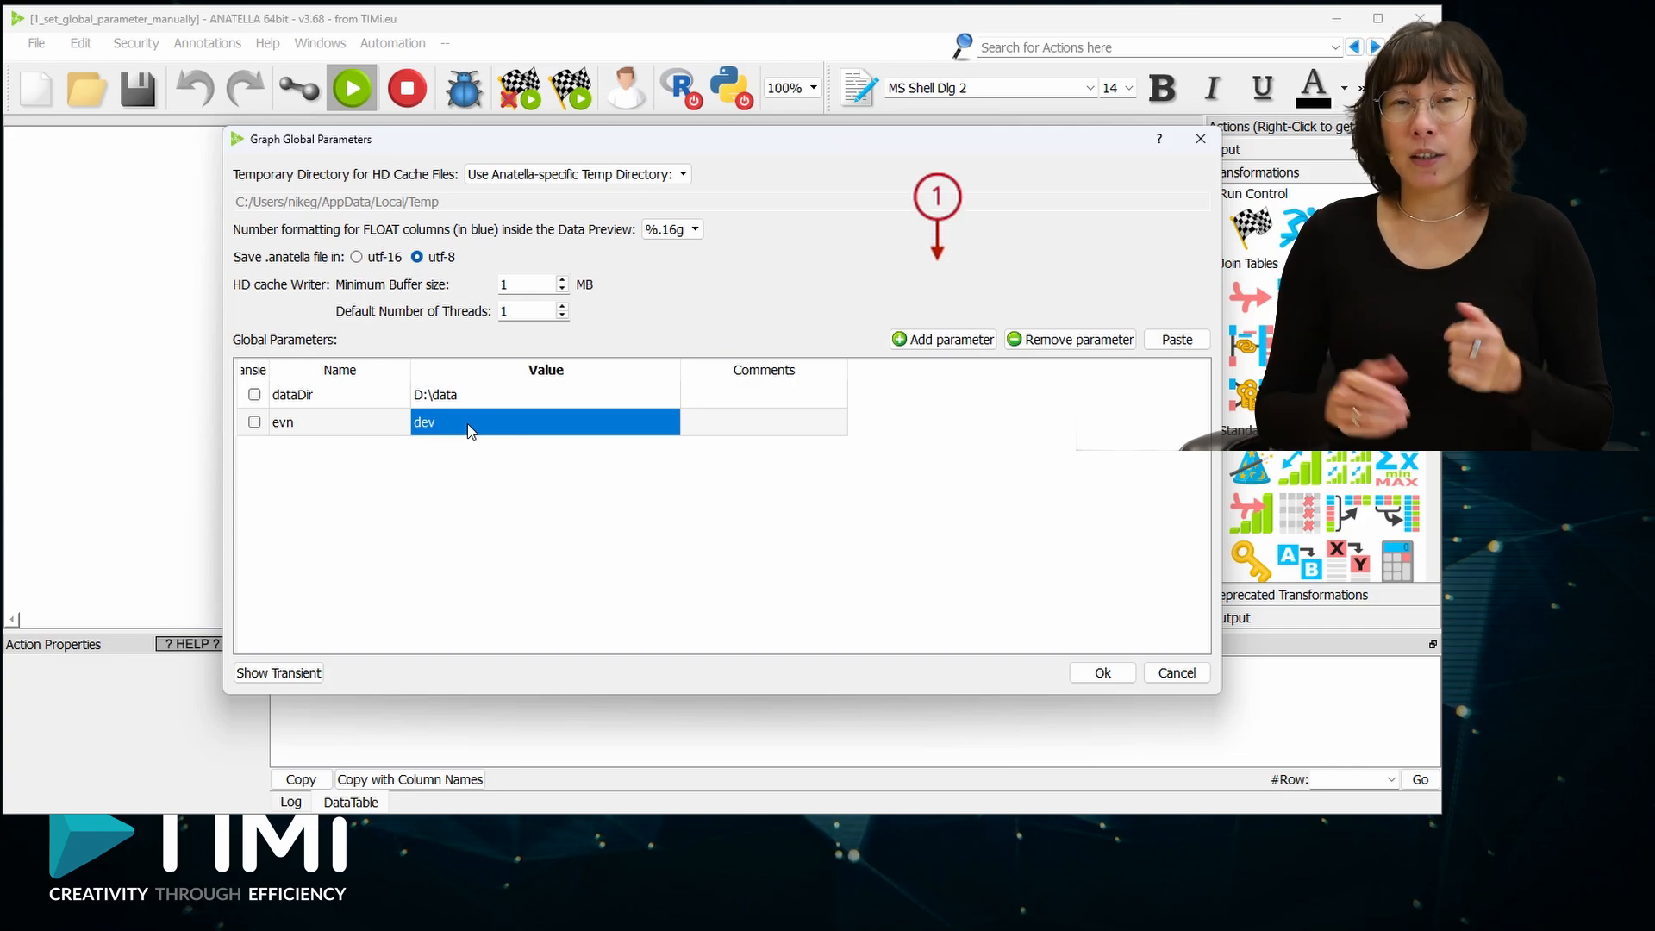
{"action": "left_click", "coordinate": [541, 459]}
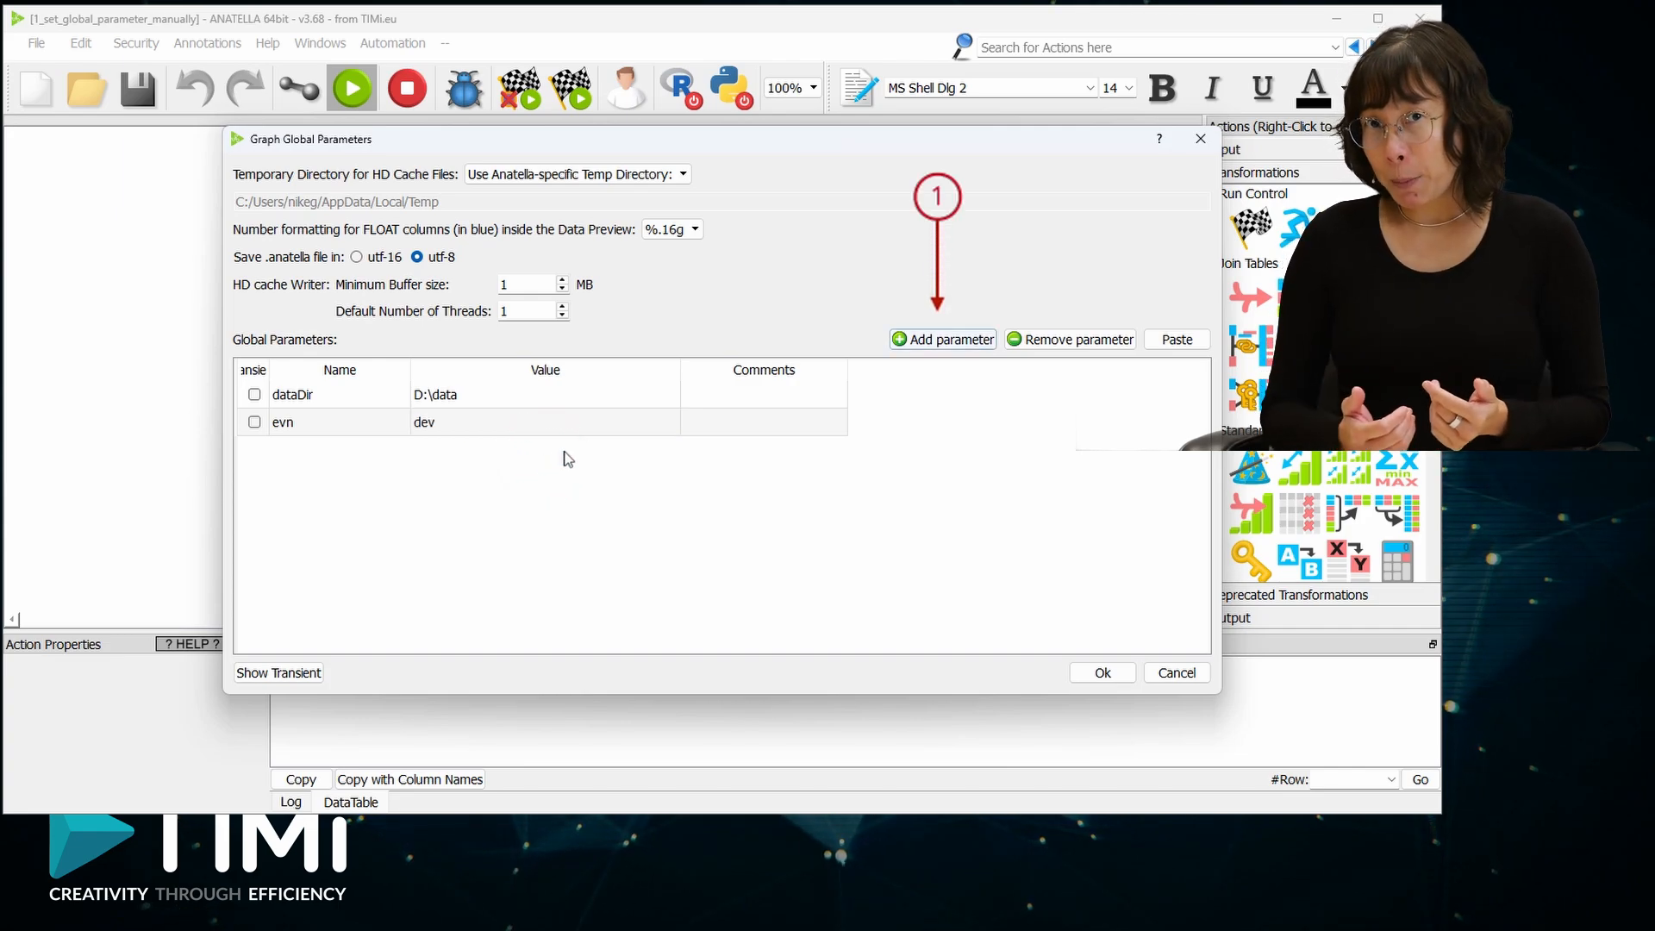
{"action": "left_click", "coordinate": [948, 342]}
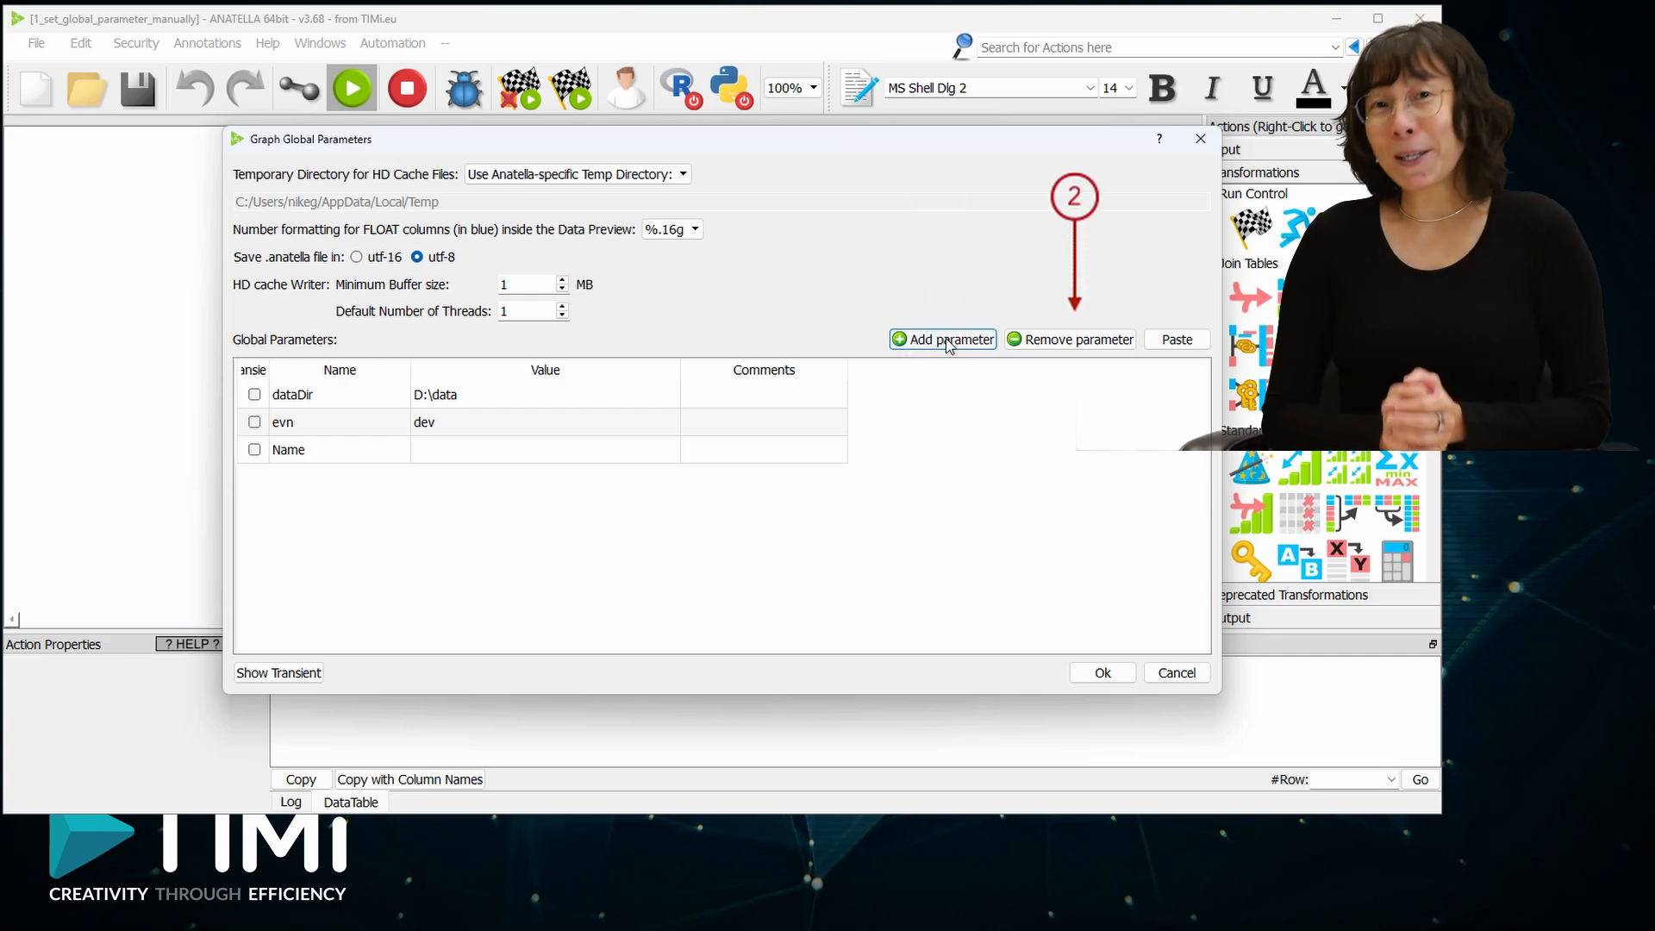
{"action": "left_click", "coordinate": [524, 450]}
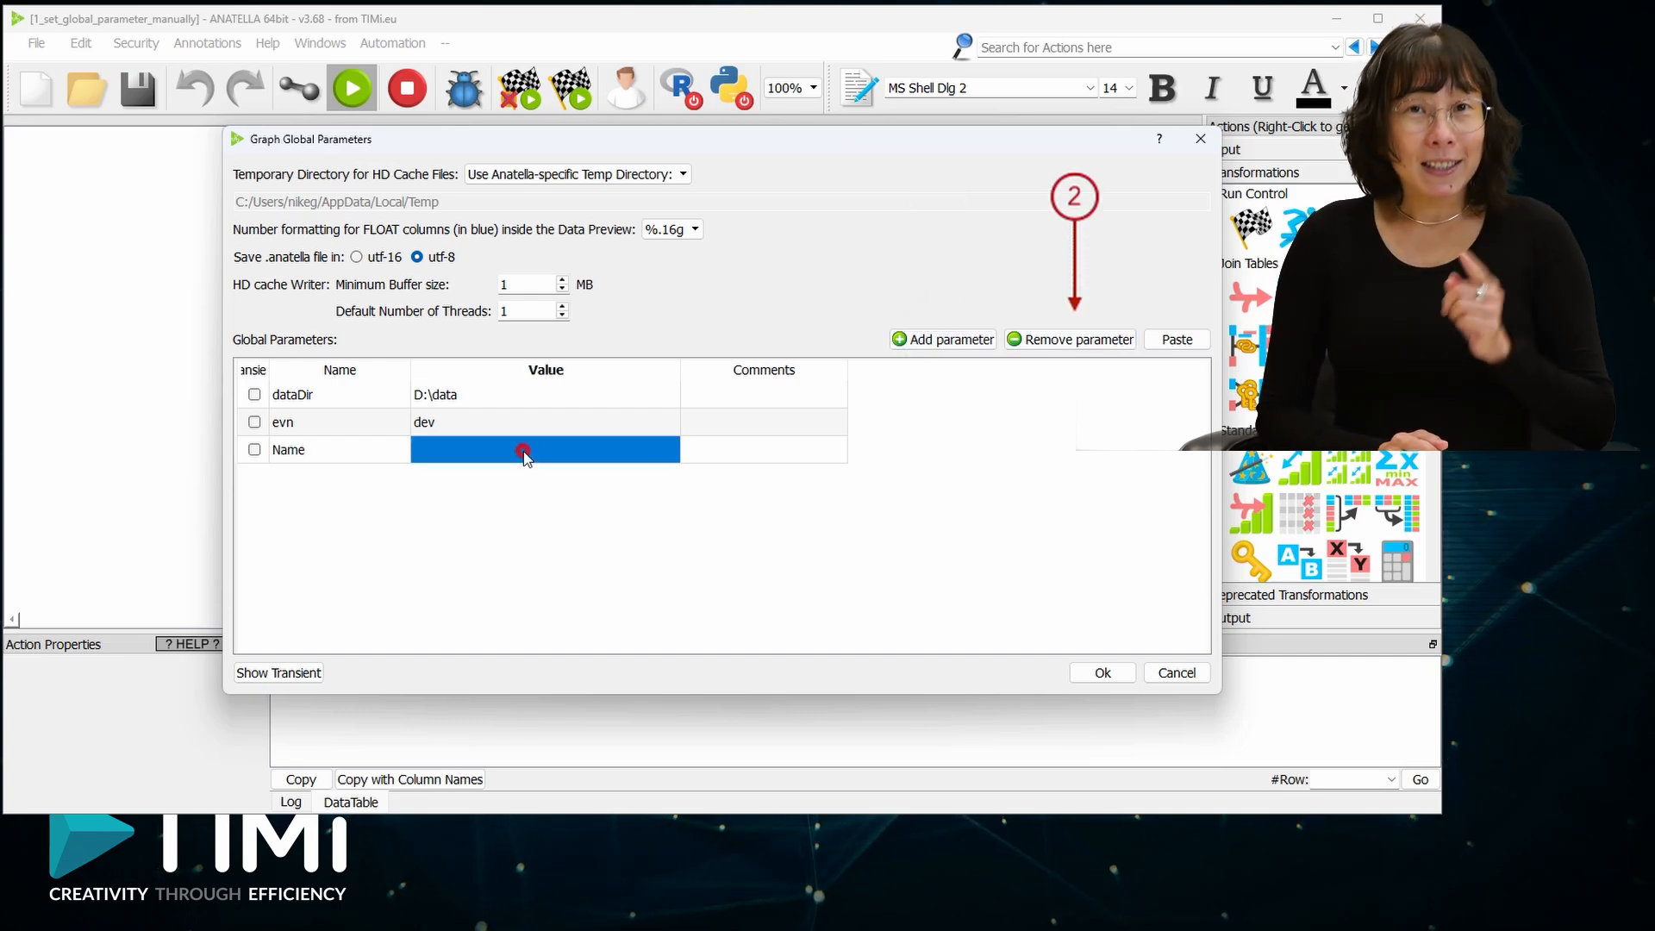
{"action": "left_click", "coordinate": [1071, 342]}
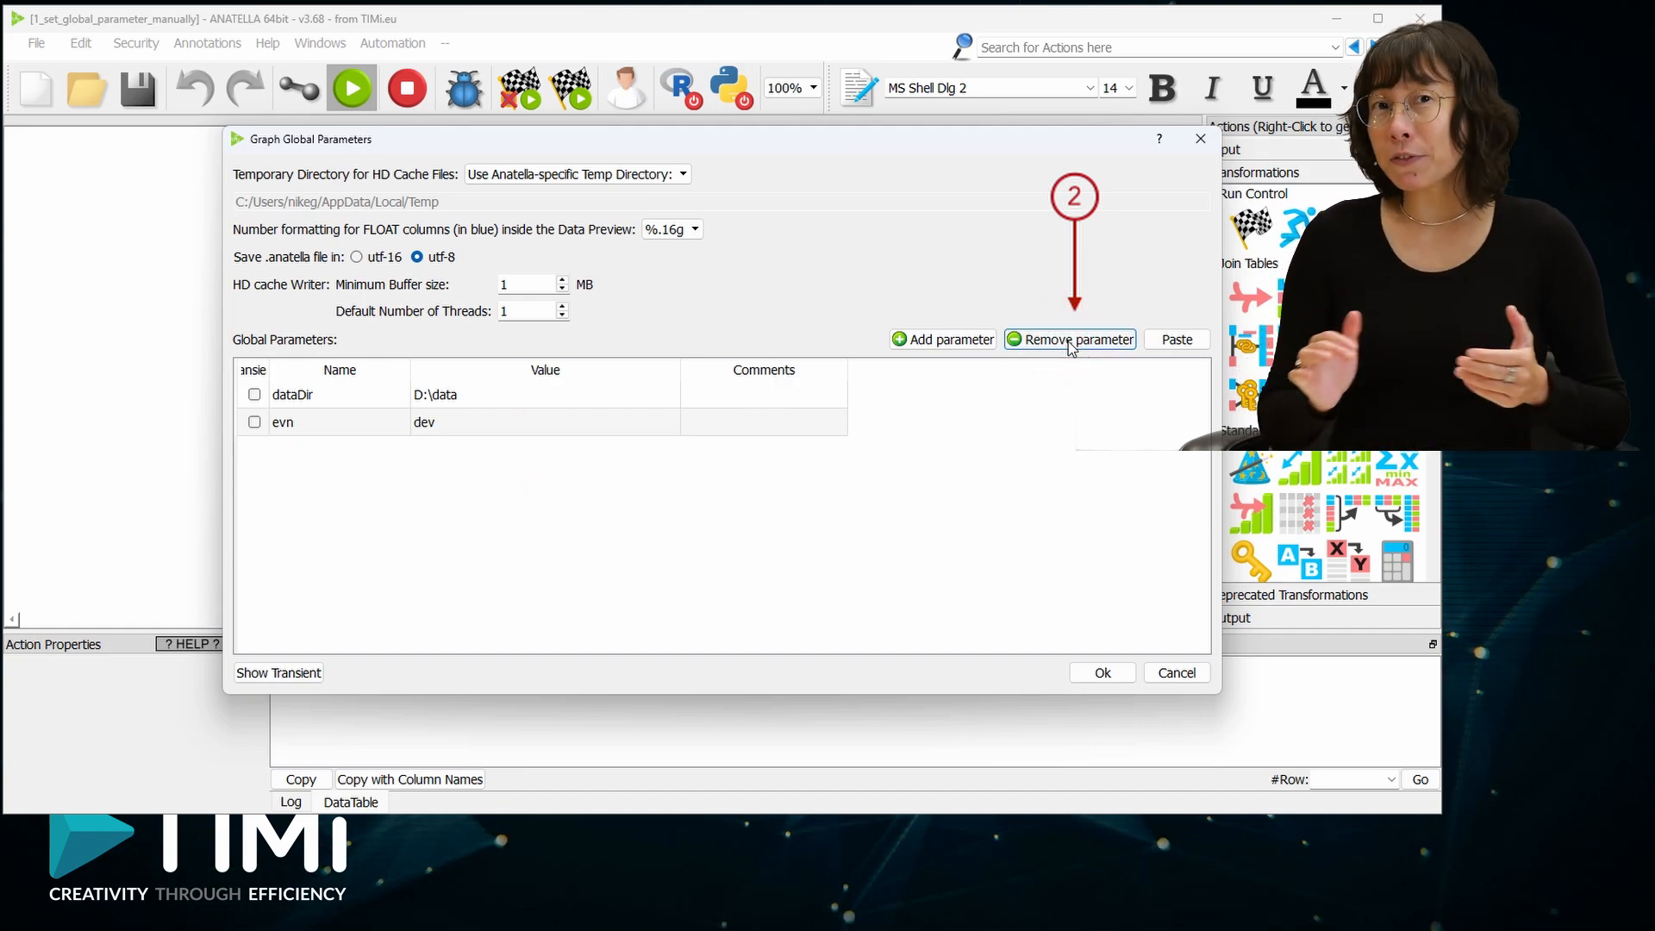
Remove the evn global parameter, add a new blank parameter, and widen the Transient column to show its full heading
{"action": "left_click", "coordinate": [336, 422]}
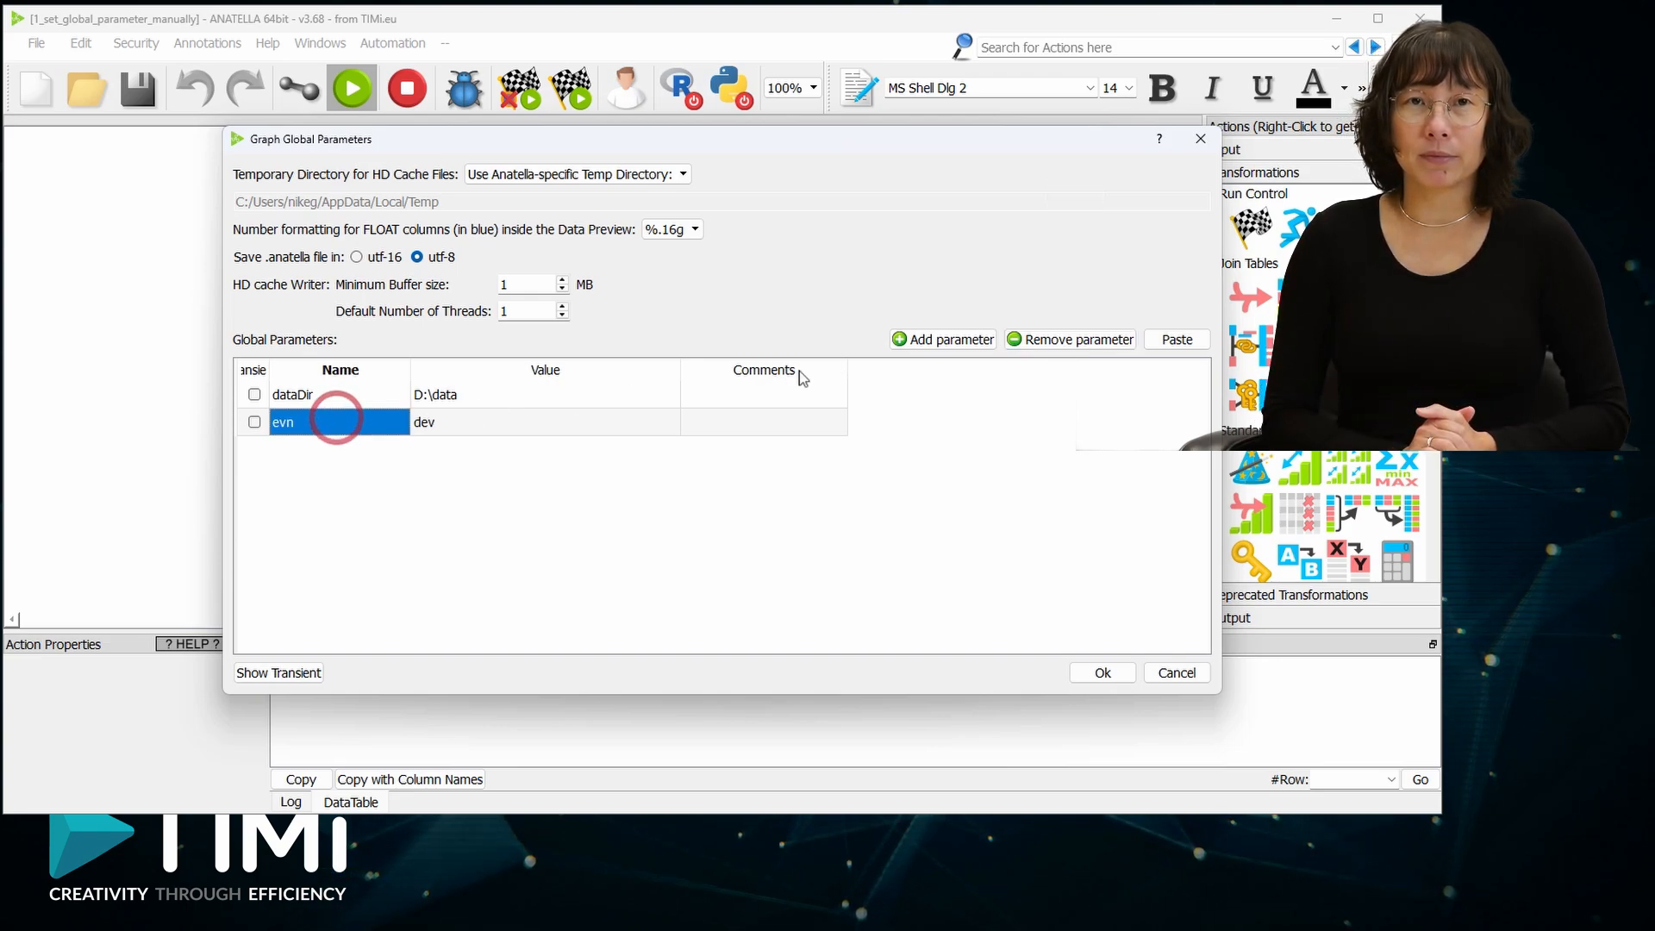
{"action": "left_click", "coordinate": [1116, 341]}
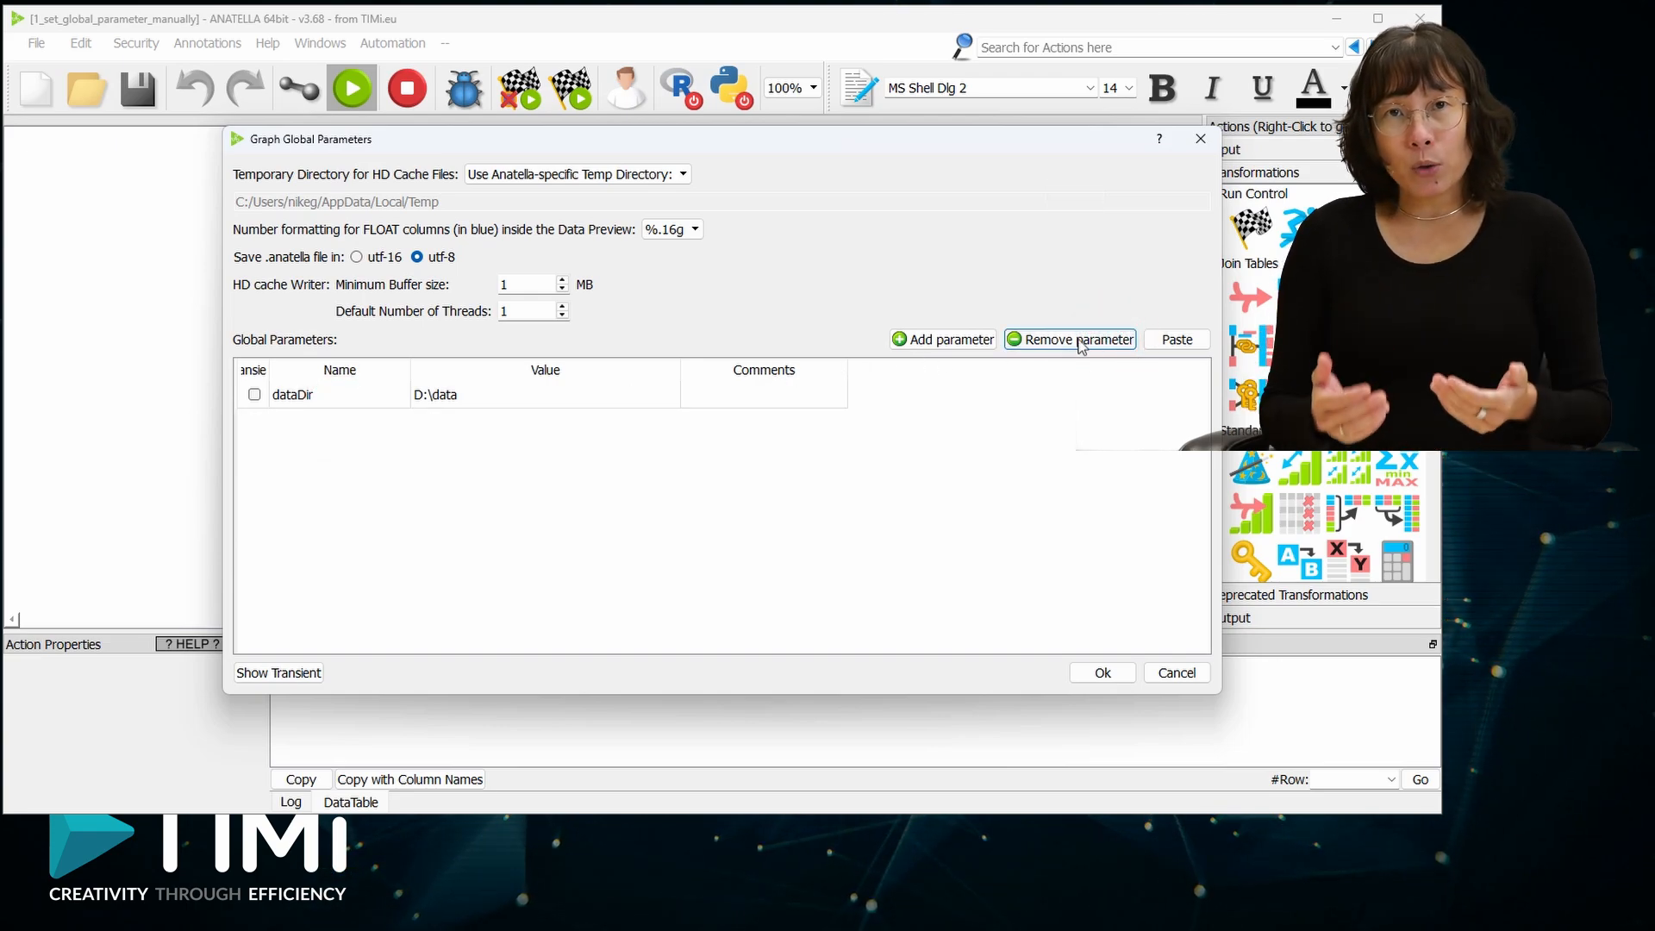
{"action": "left_click", "coordinate": [953, 342]}
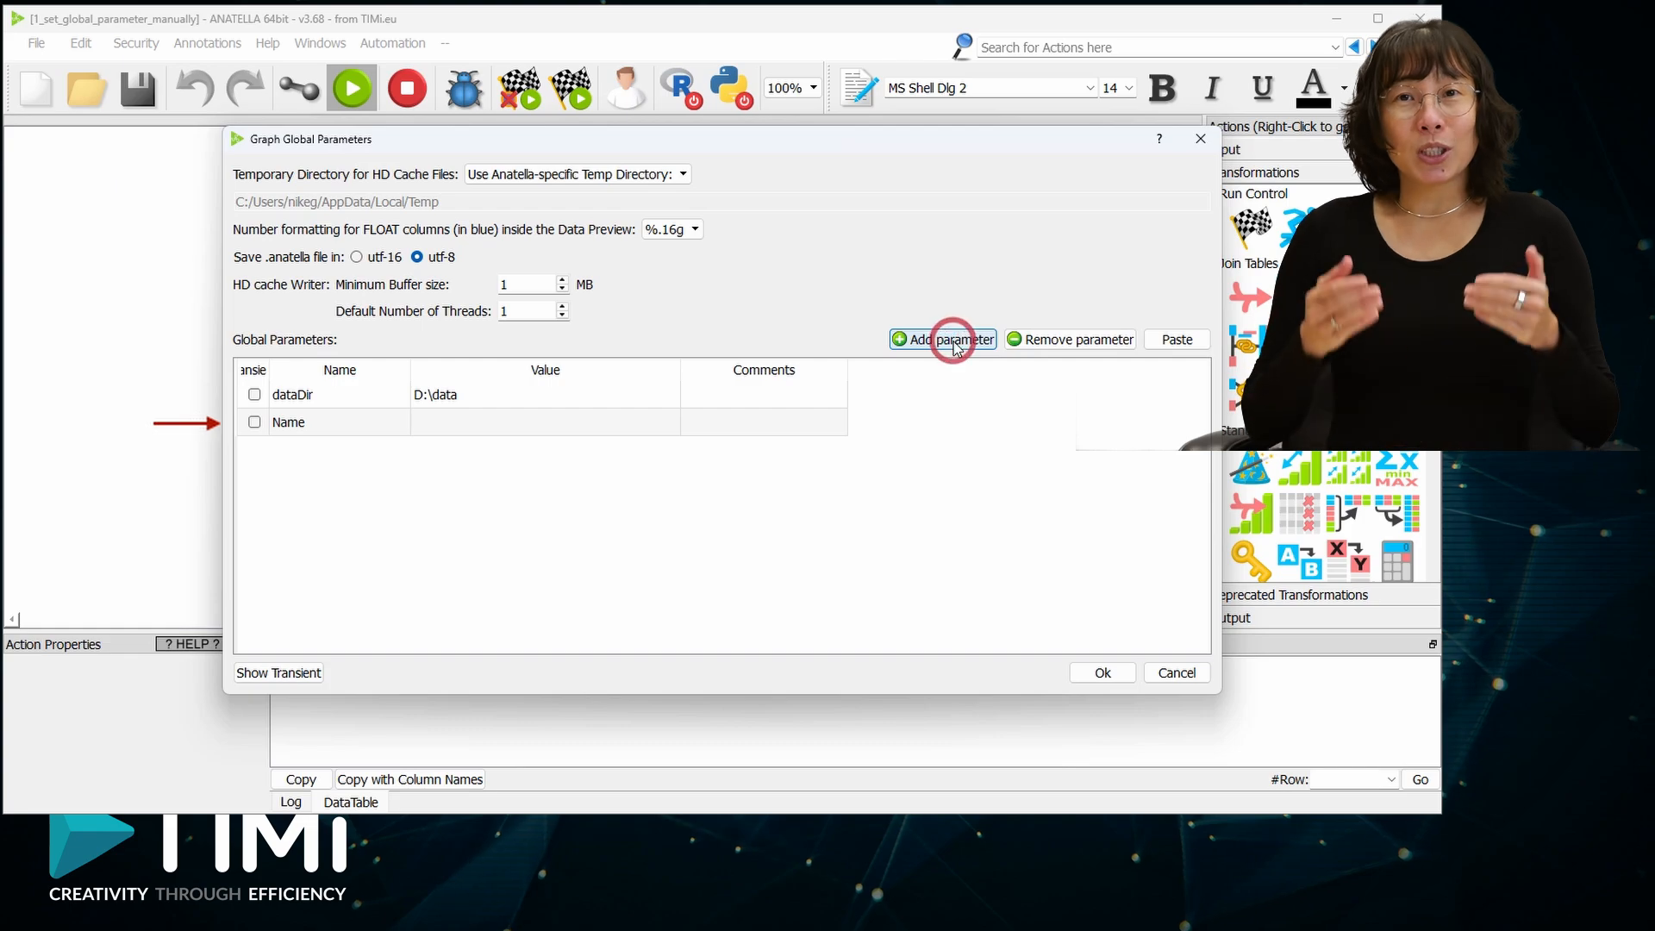
{"action": "left_click_drag", "start_coordinate": [269, 369], "coordinate": [322, 369]}
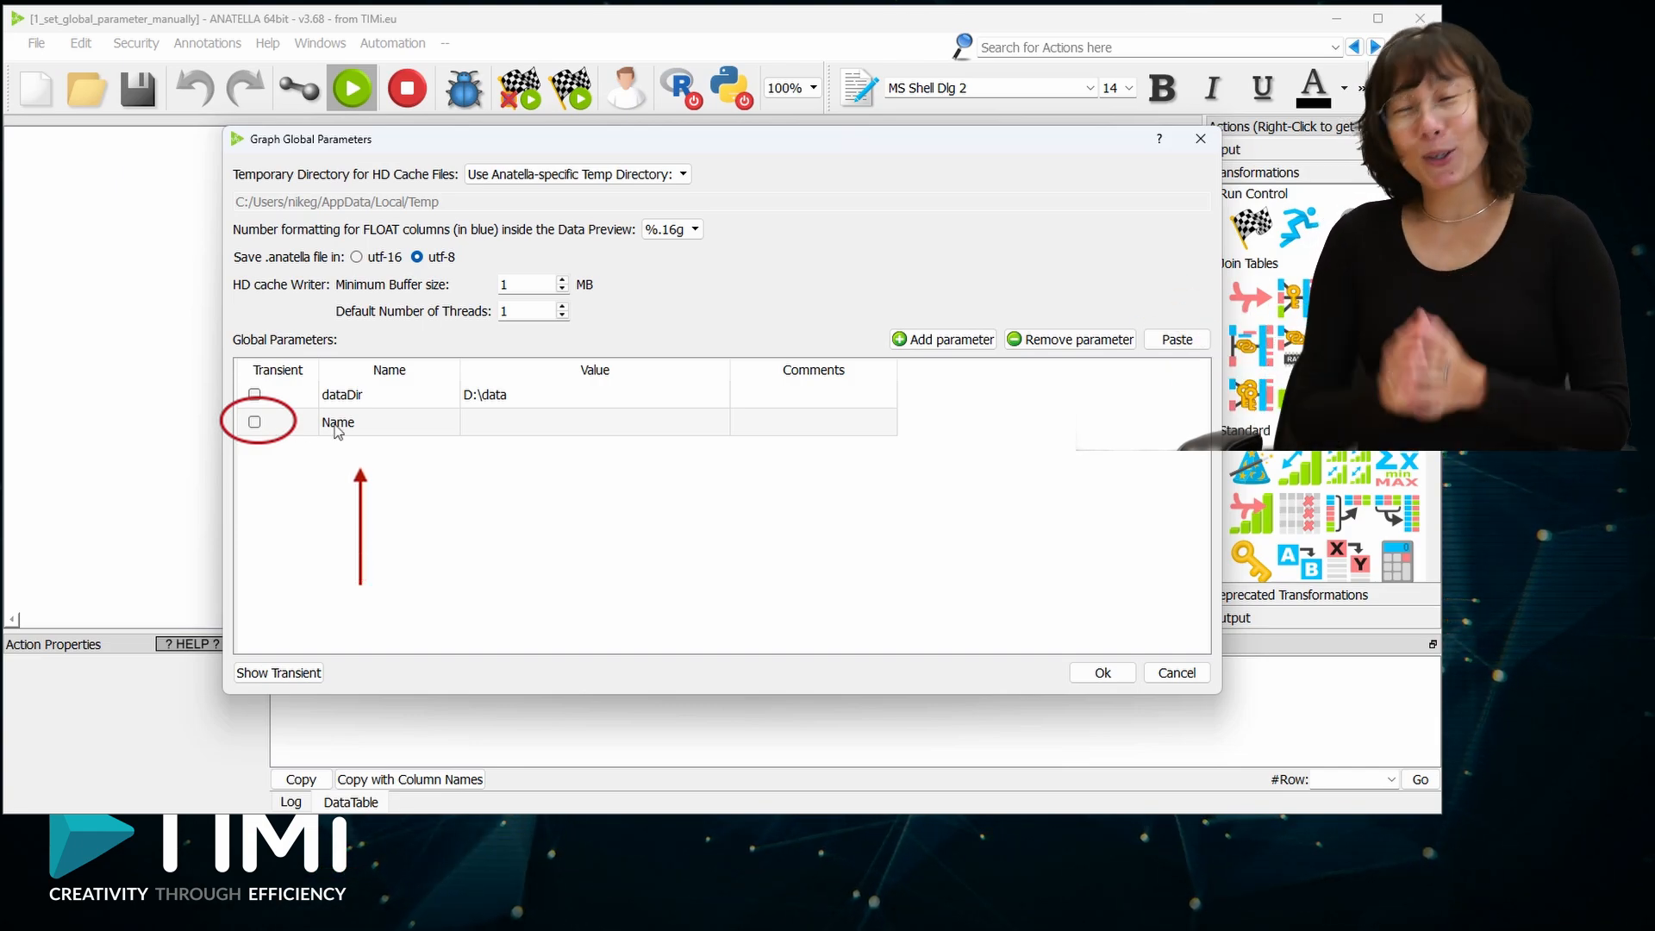
Name the new global parameter dateReport, with the value 2024-07-22 and the comment "date for reporting"
{"action": "double_click", "coordinate": [376, 426]}
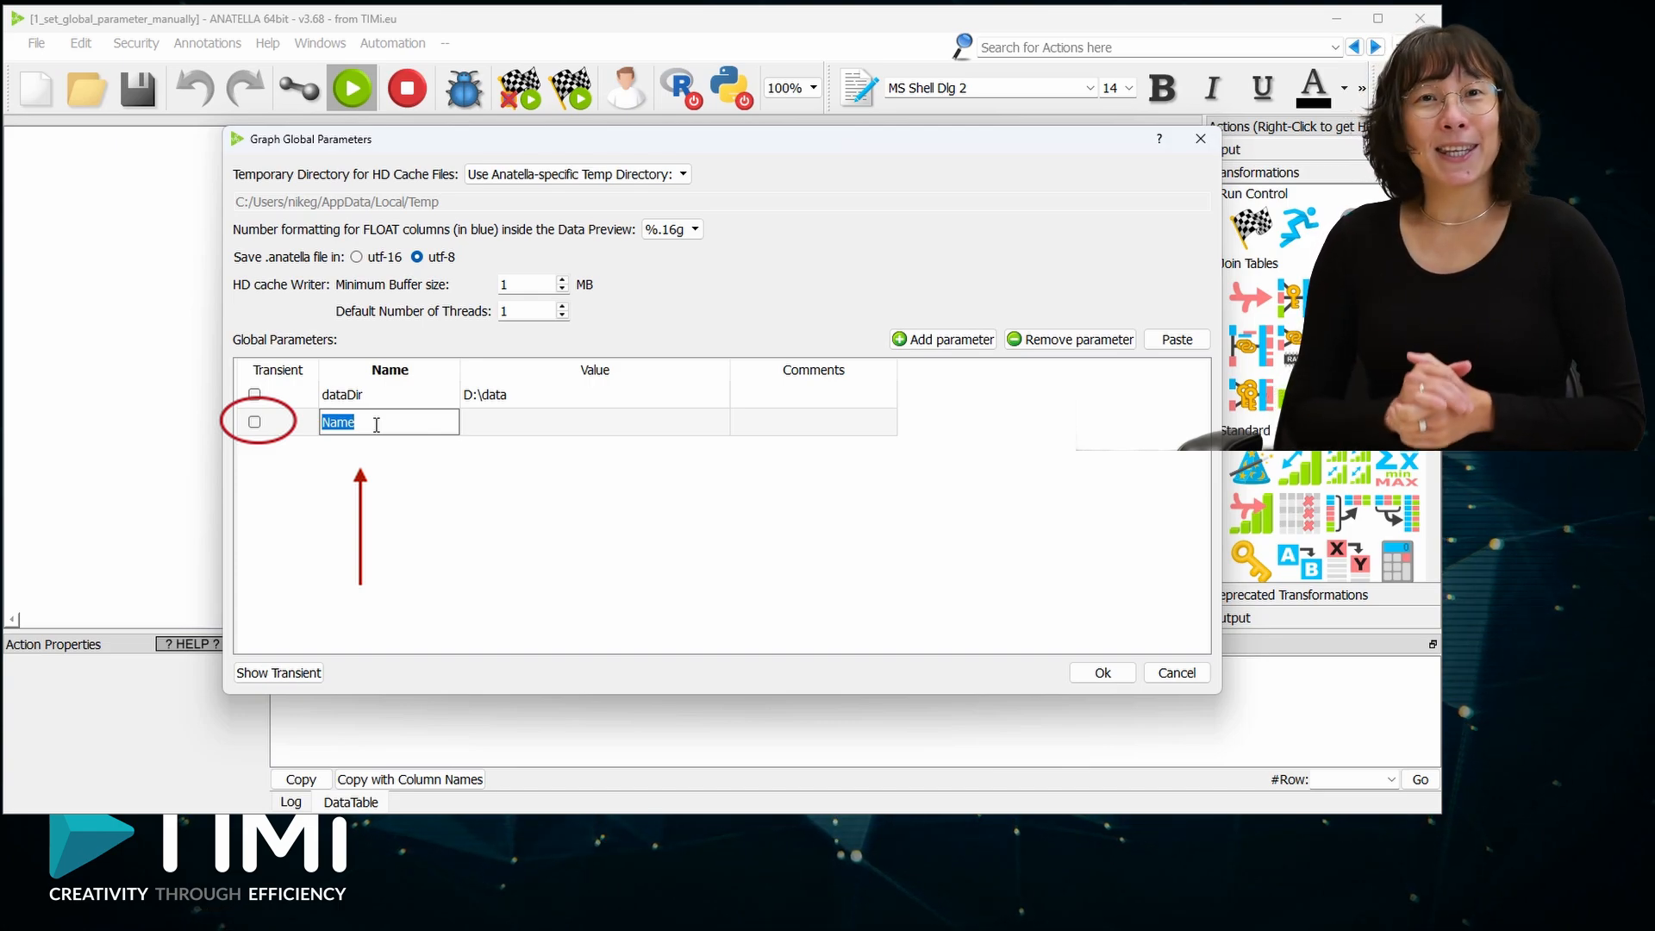
{"action": "type", "text": "dateReport"}
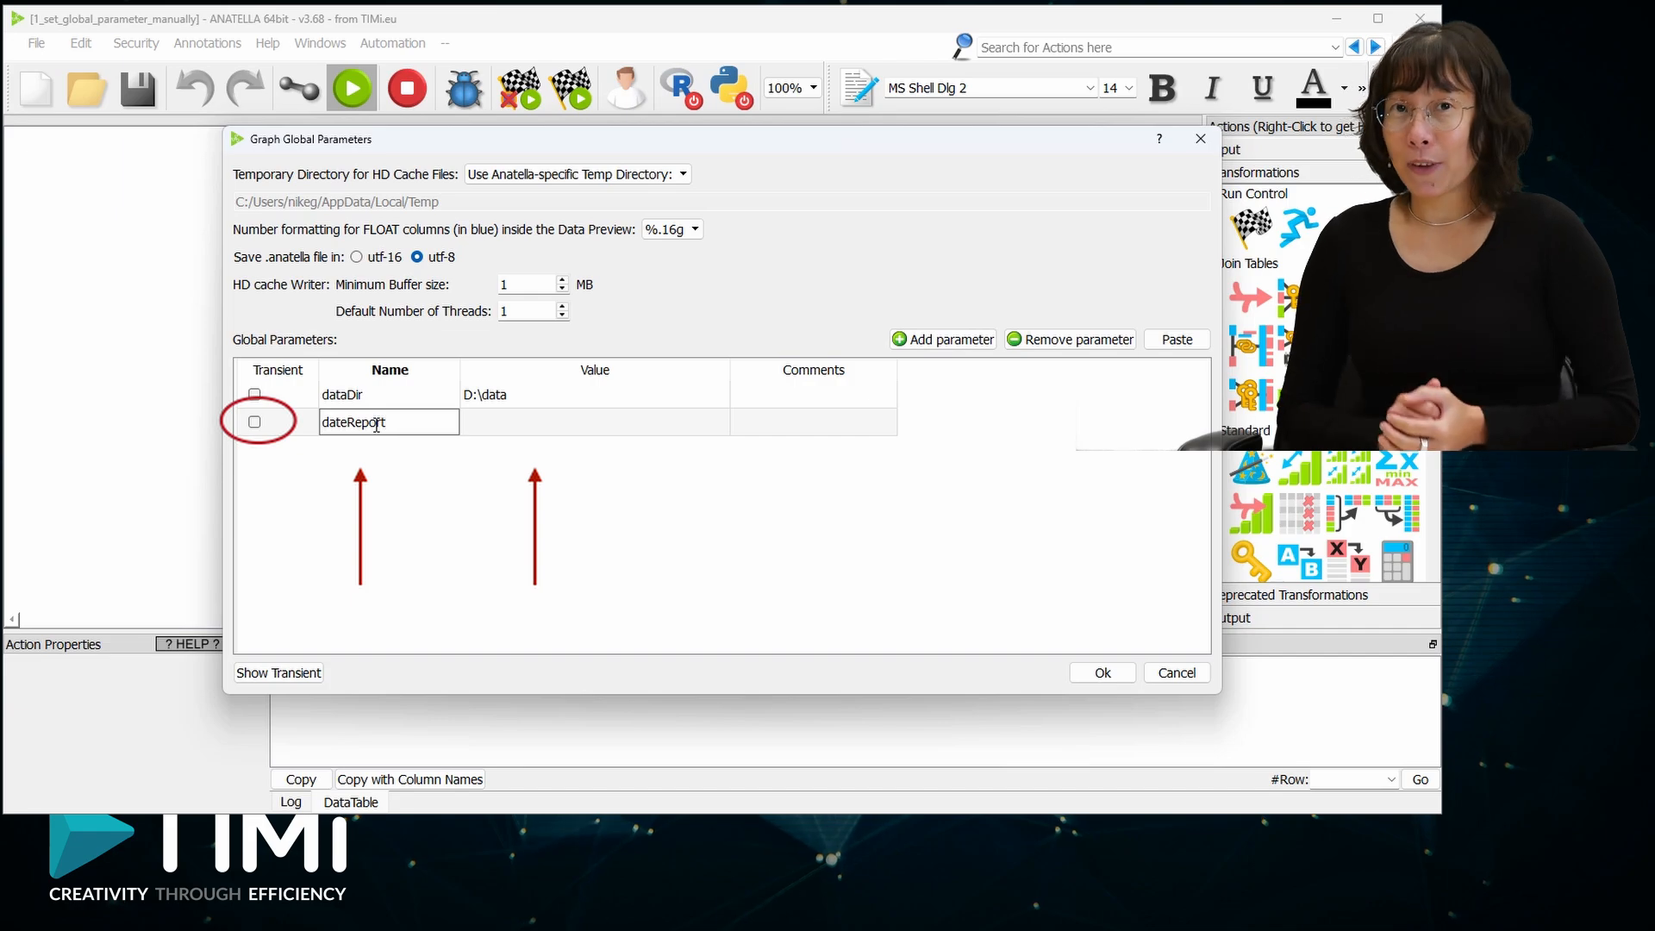
{"action": "key", "text": "Tab"}
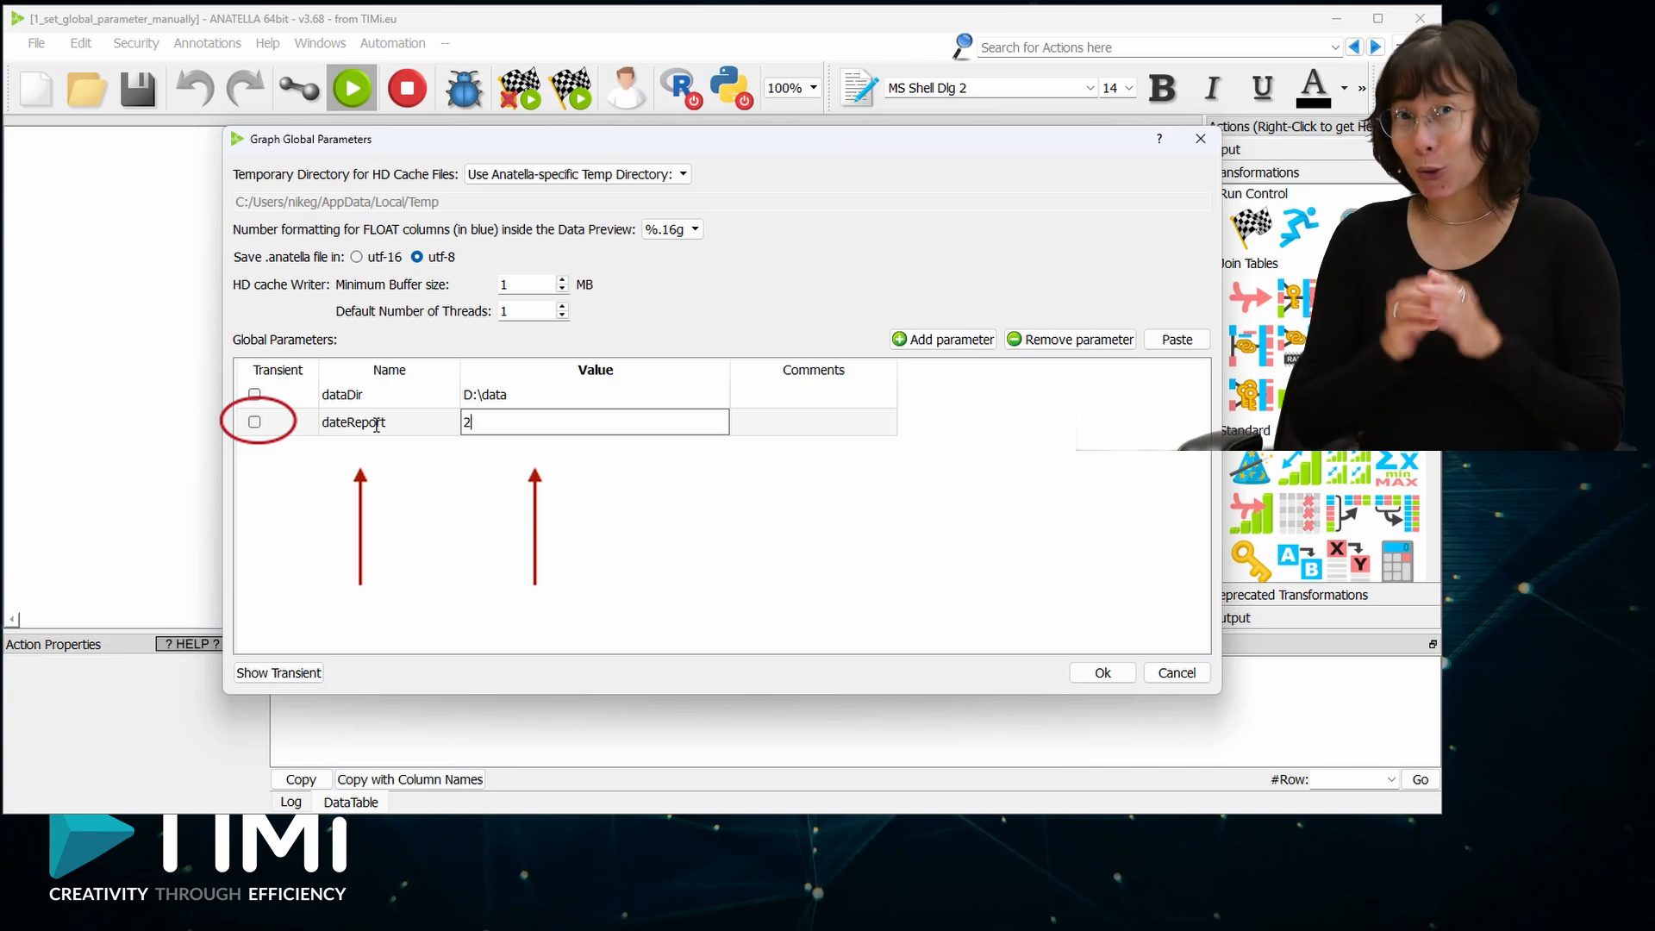
{"action": "type", "text": "2024-0"}
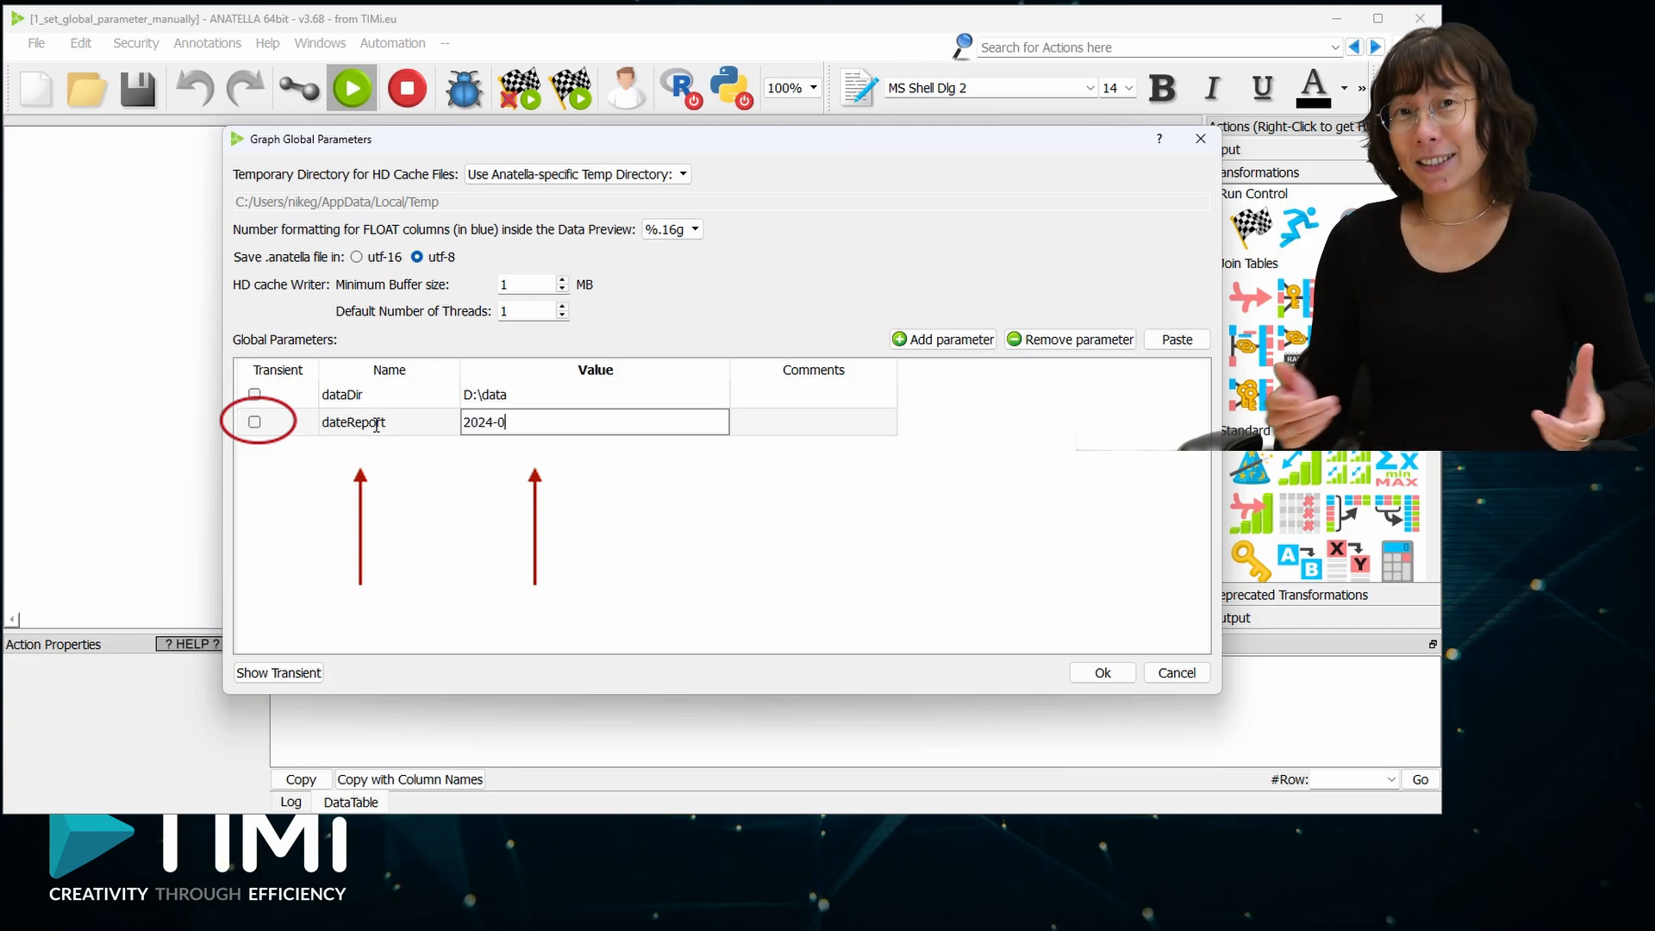
{"action": "type", "text": "7-22"}
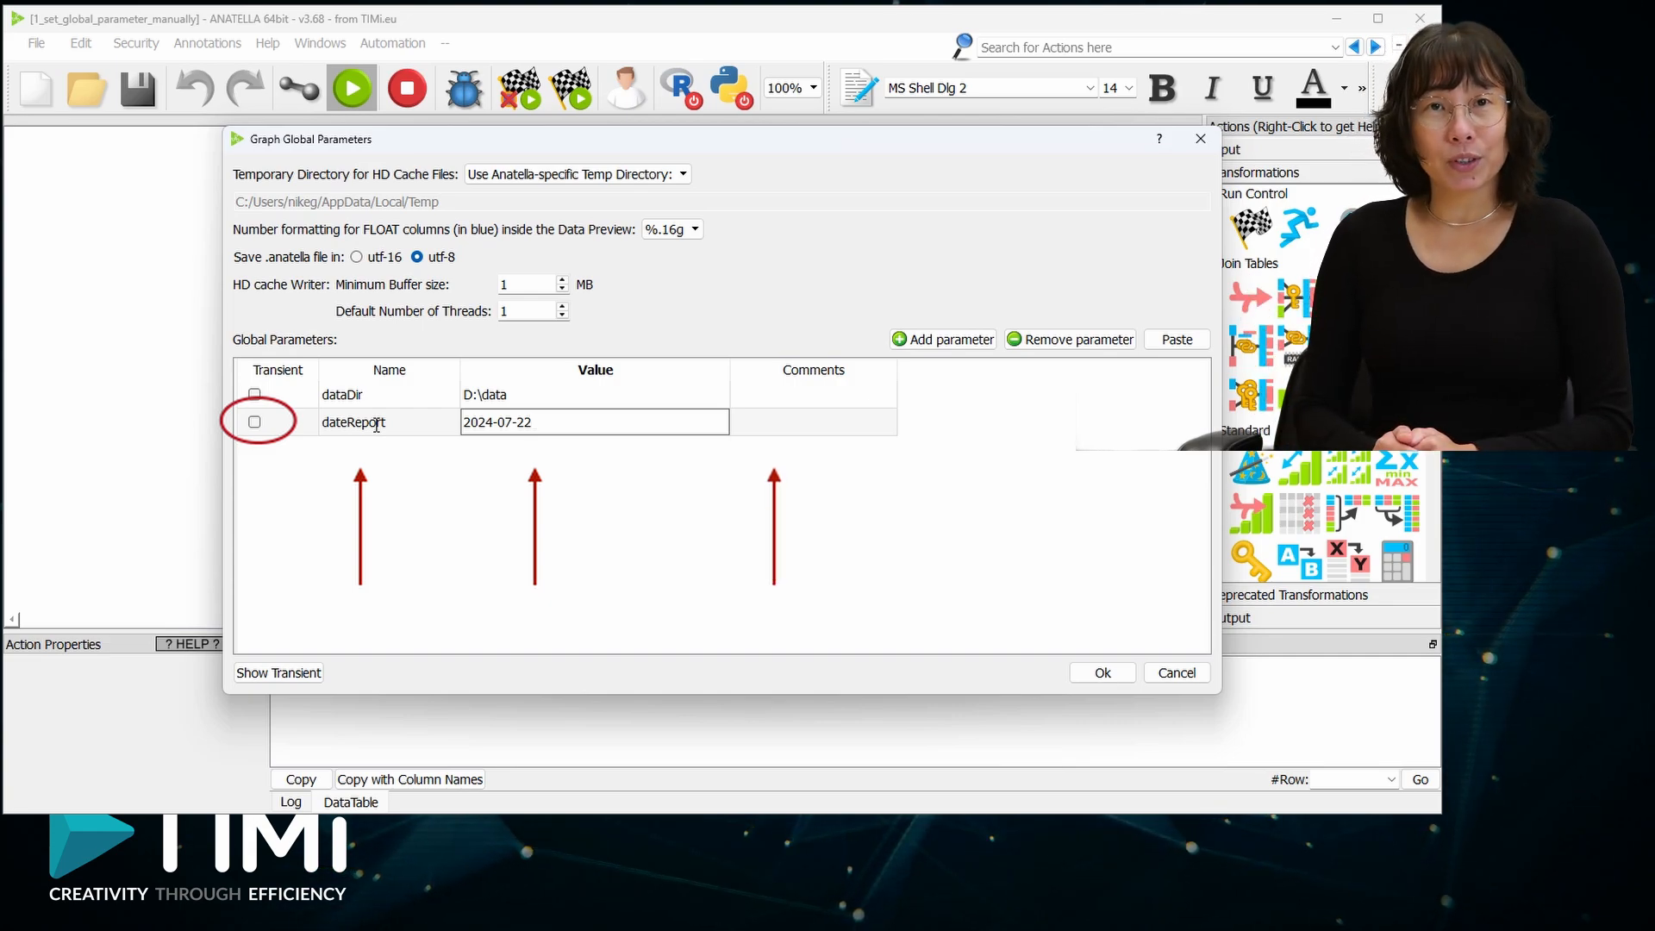
{"action": "key", "text": "Tab"}
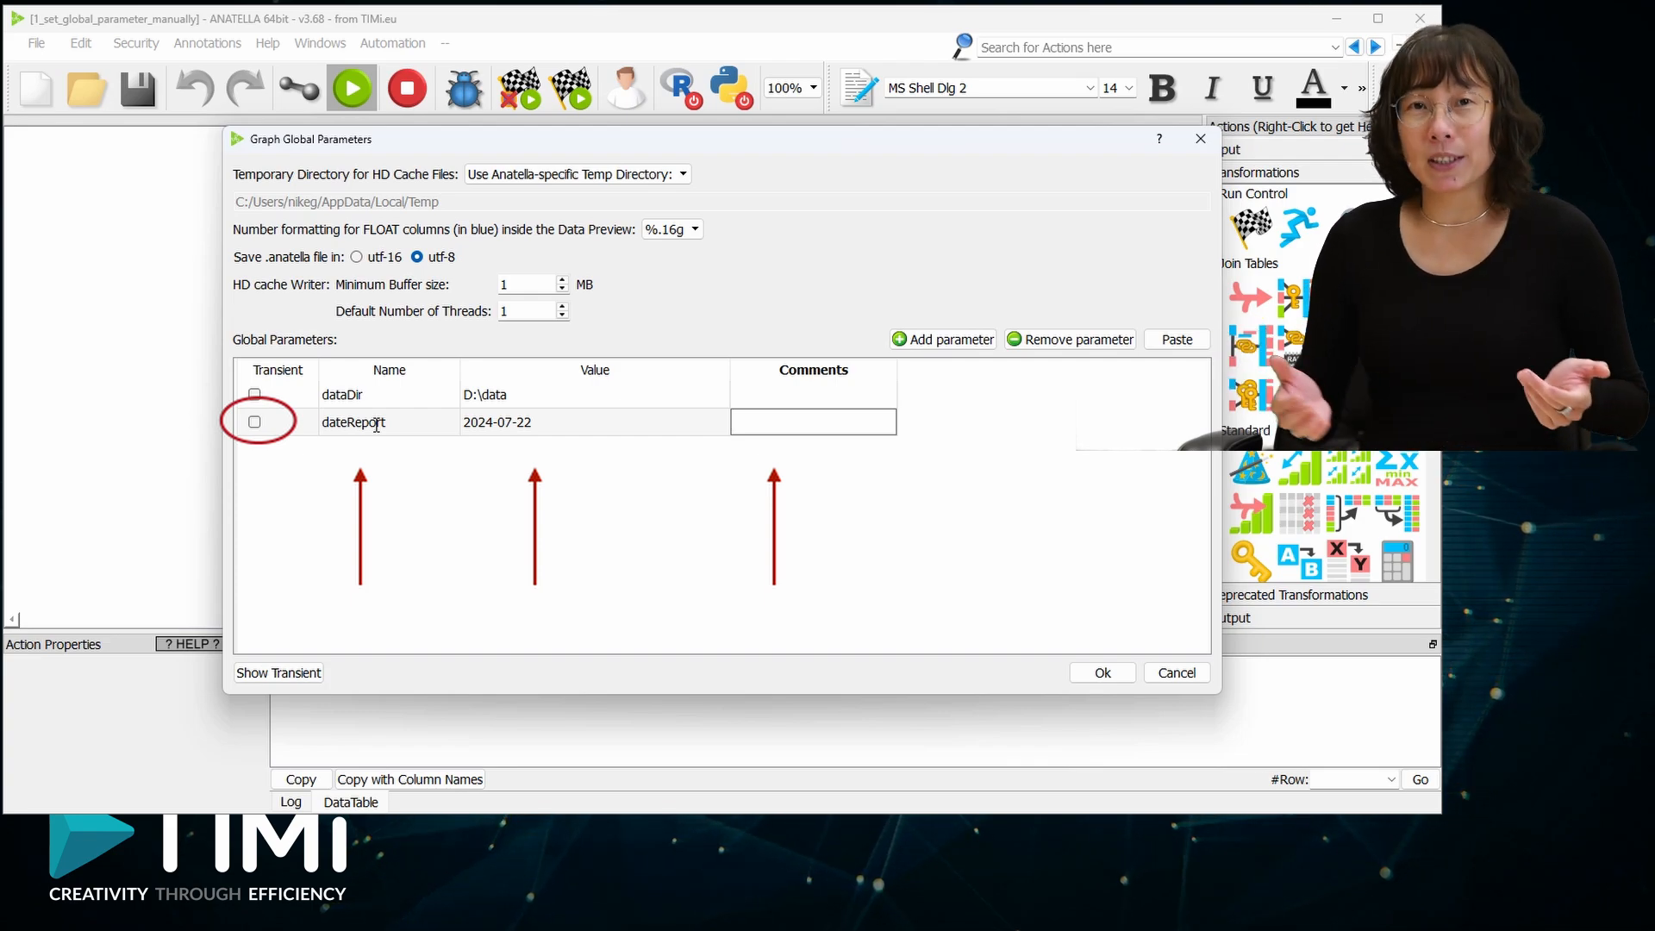
{"action": "type", "text": "date for"}
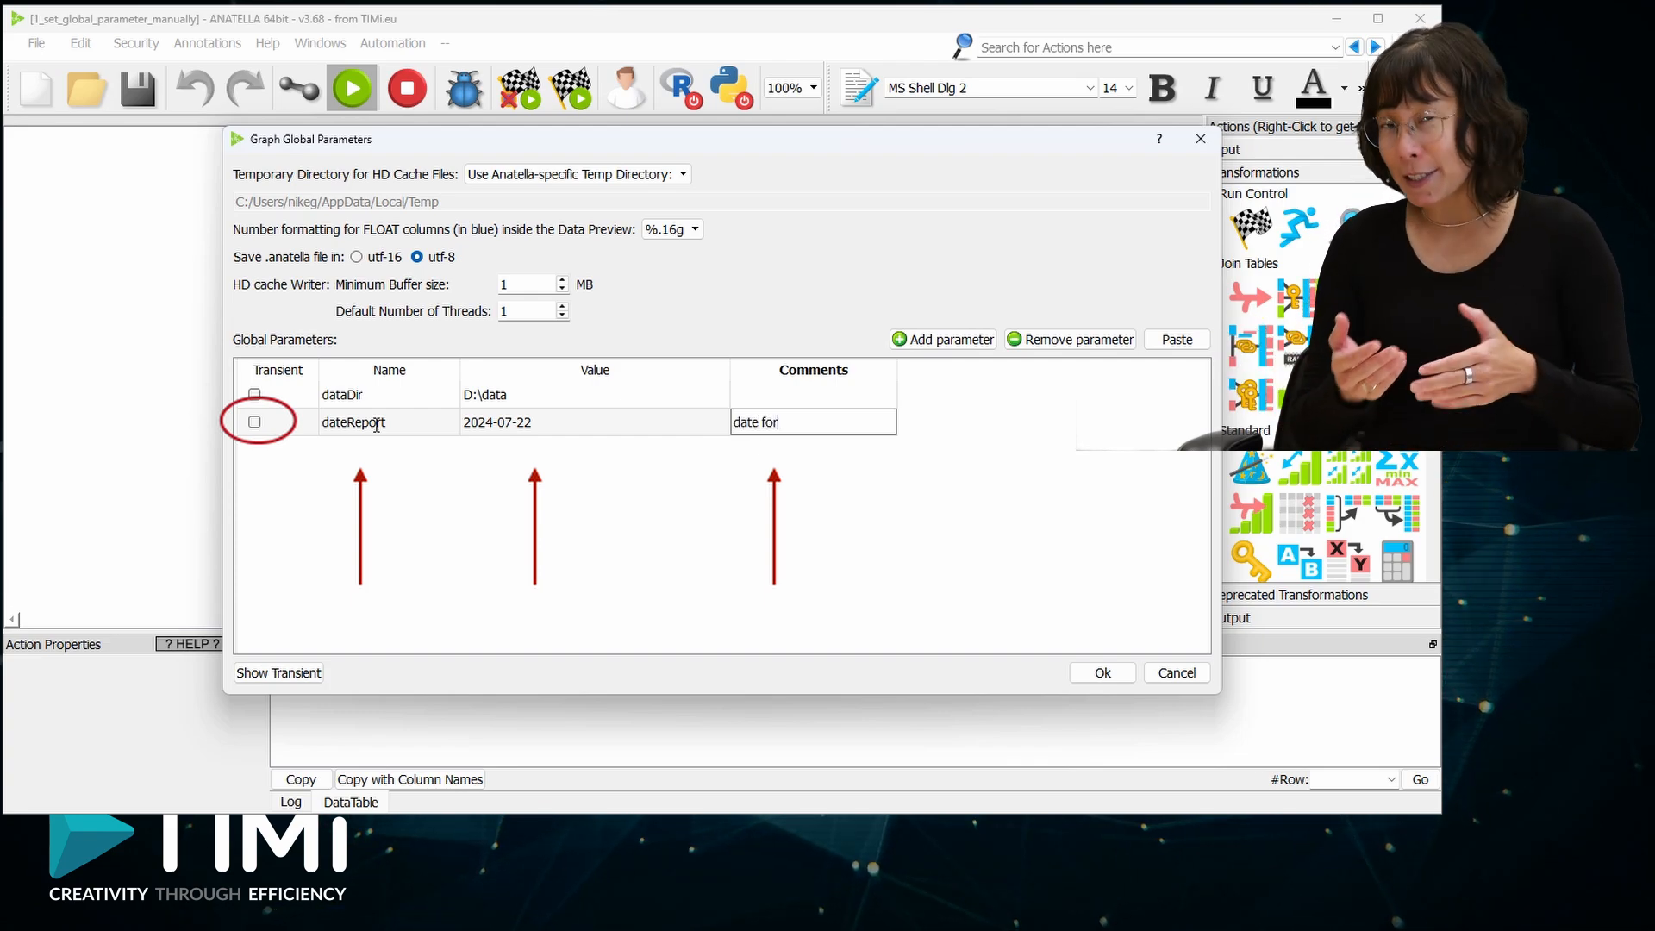
{"action": "type", "text": " reporting"}
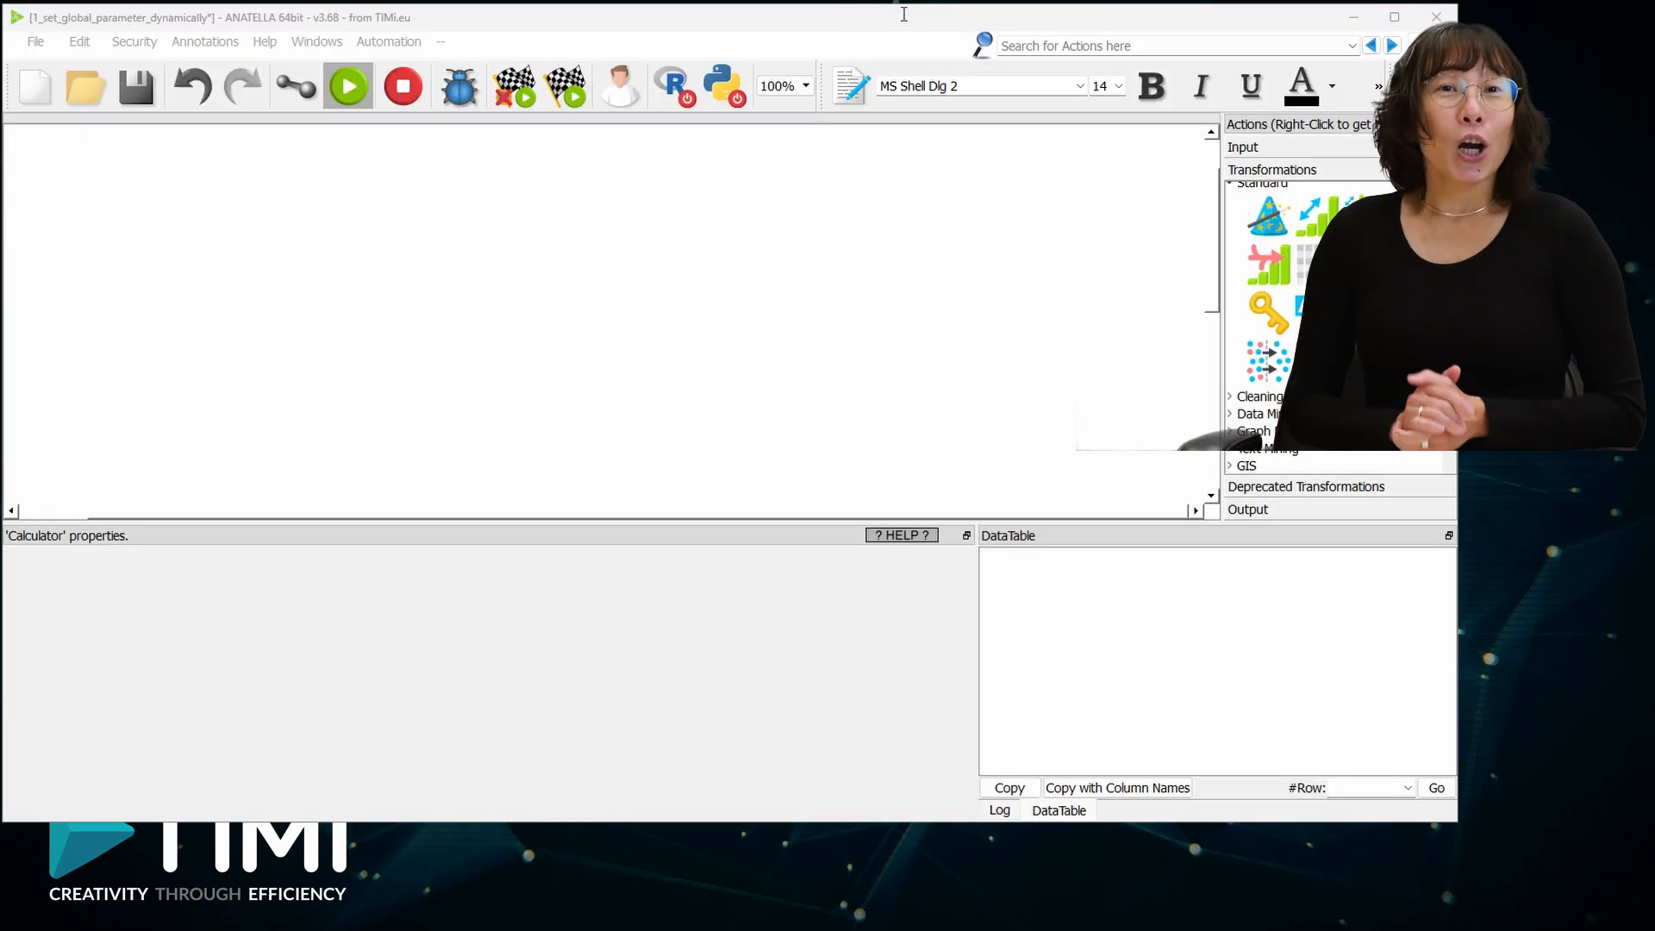
Search the actions for "set", place setGlobalParameters on the empty graph, and show its properties
{"action": "left_click", "coordinate": [1054, 45]}
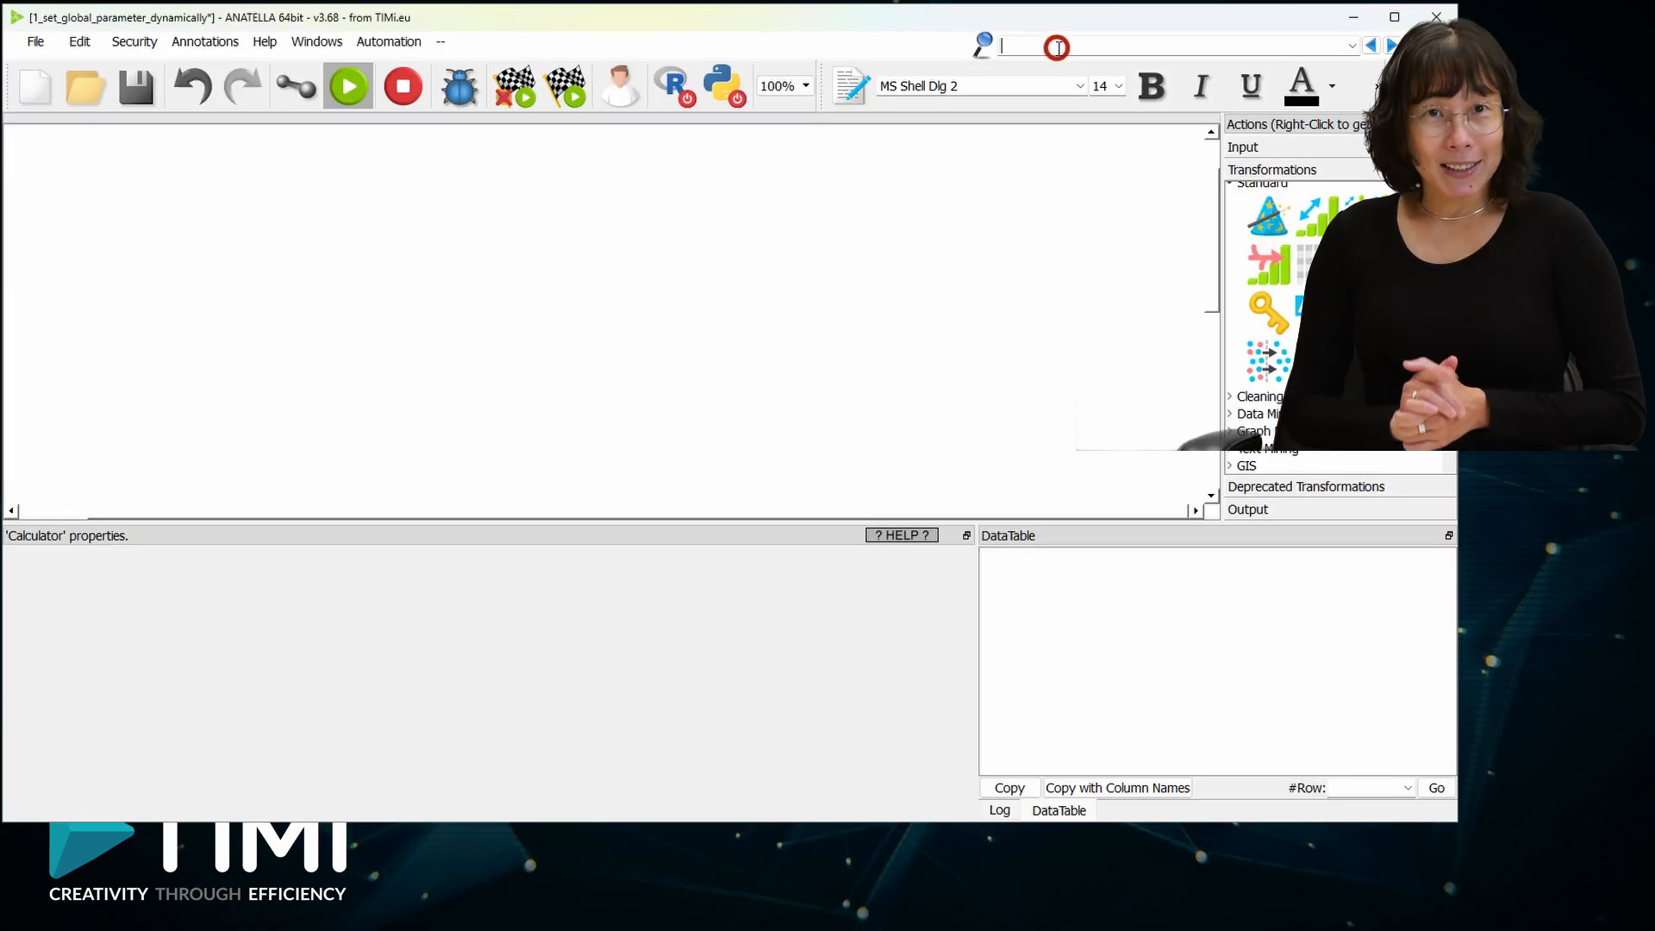
{"action": "type", "text": "set"}
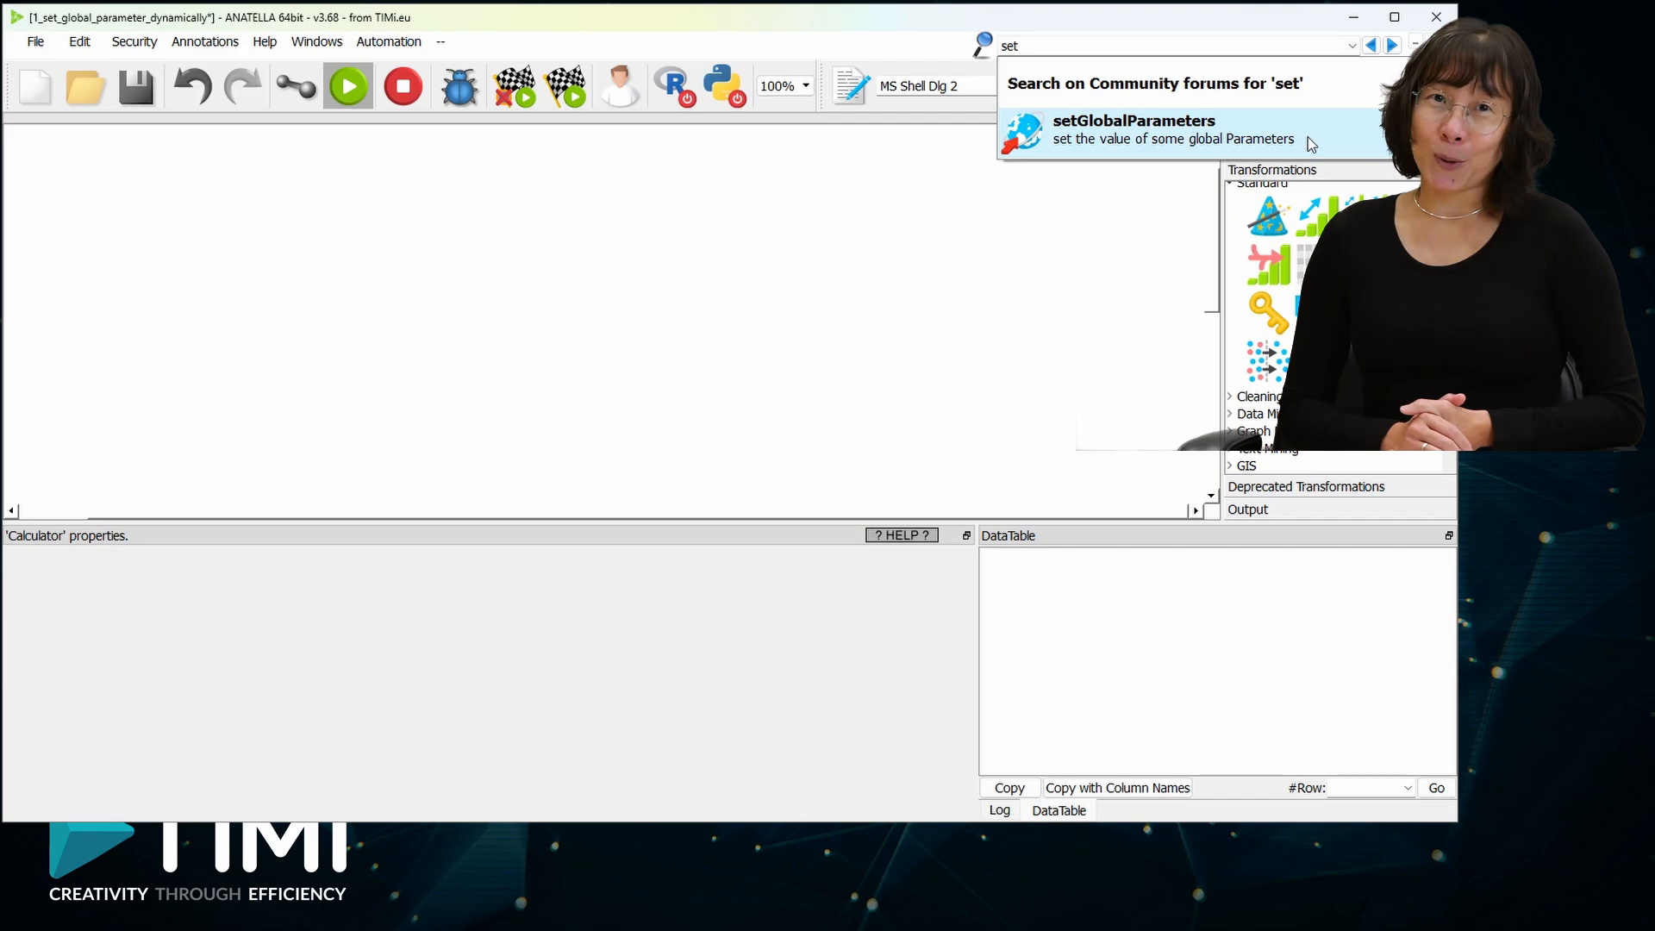
{"action": "left_click_drag", "start_coordinate": [1307, 137], "coordinate": [983, 252]}
{"action": "left_click", "coordinate": [1002, 257]}
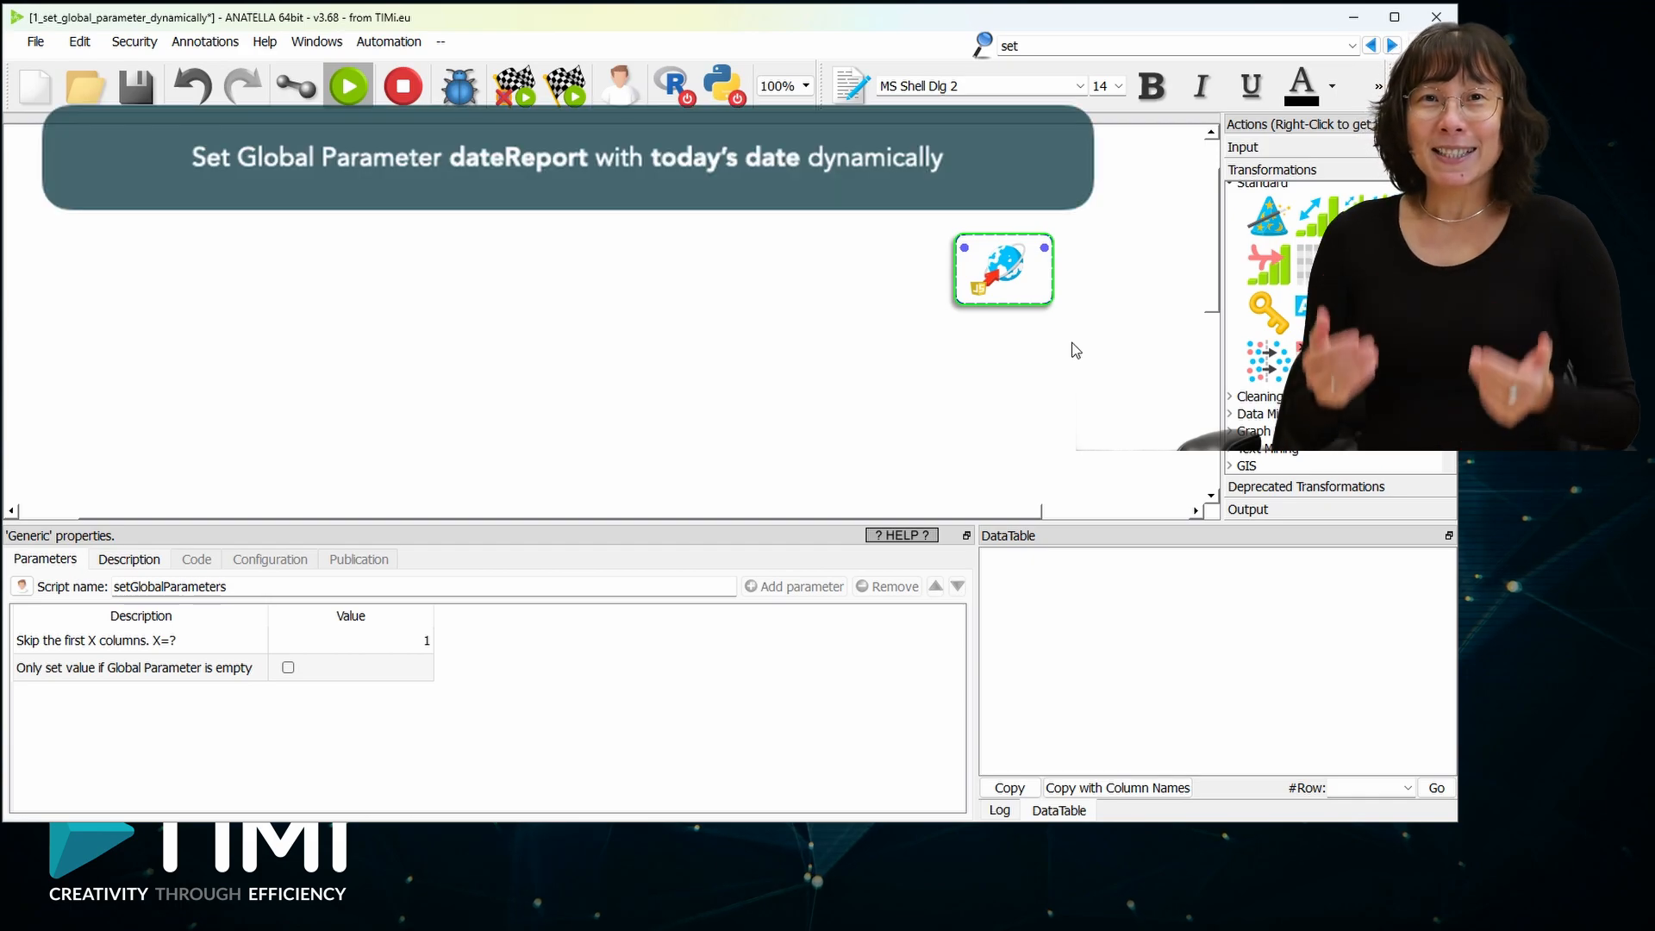
Place the first Common table input action on the graph and connect it to a Calculator placed before setGlobalParameters
{"action": "left_click", "coordinate": [1242, 146]}
{"action": "left_click_drag", "start_coordinate": [1267, 198], "coordinate": [680, 246]}
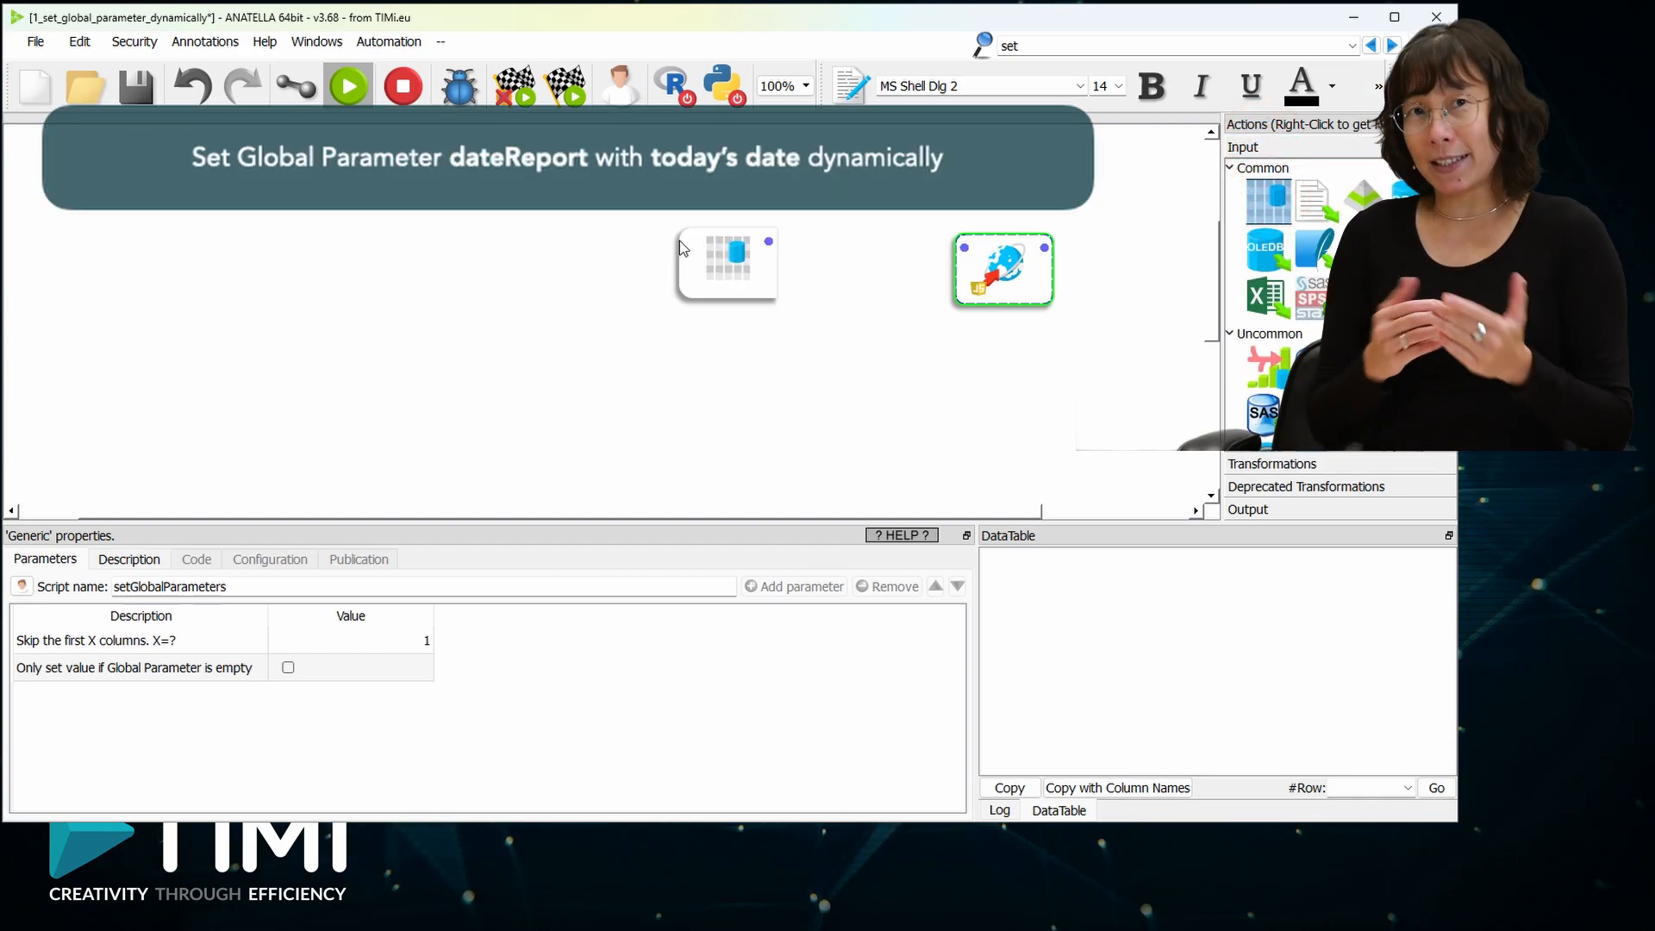
{"action": "left_click", "coordinate": [1298, 463]}
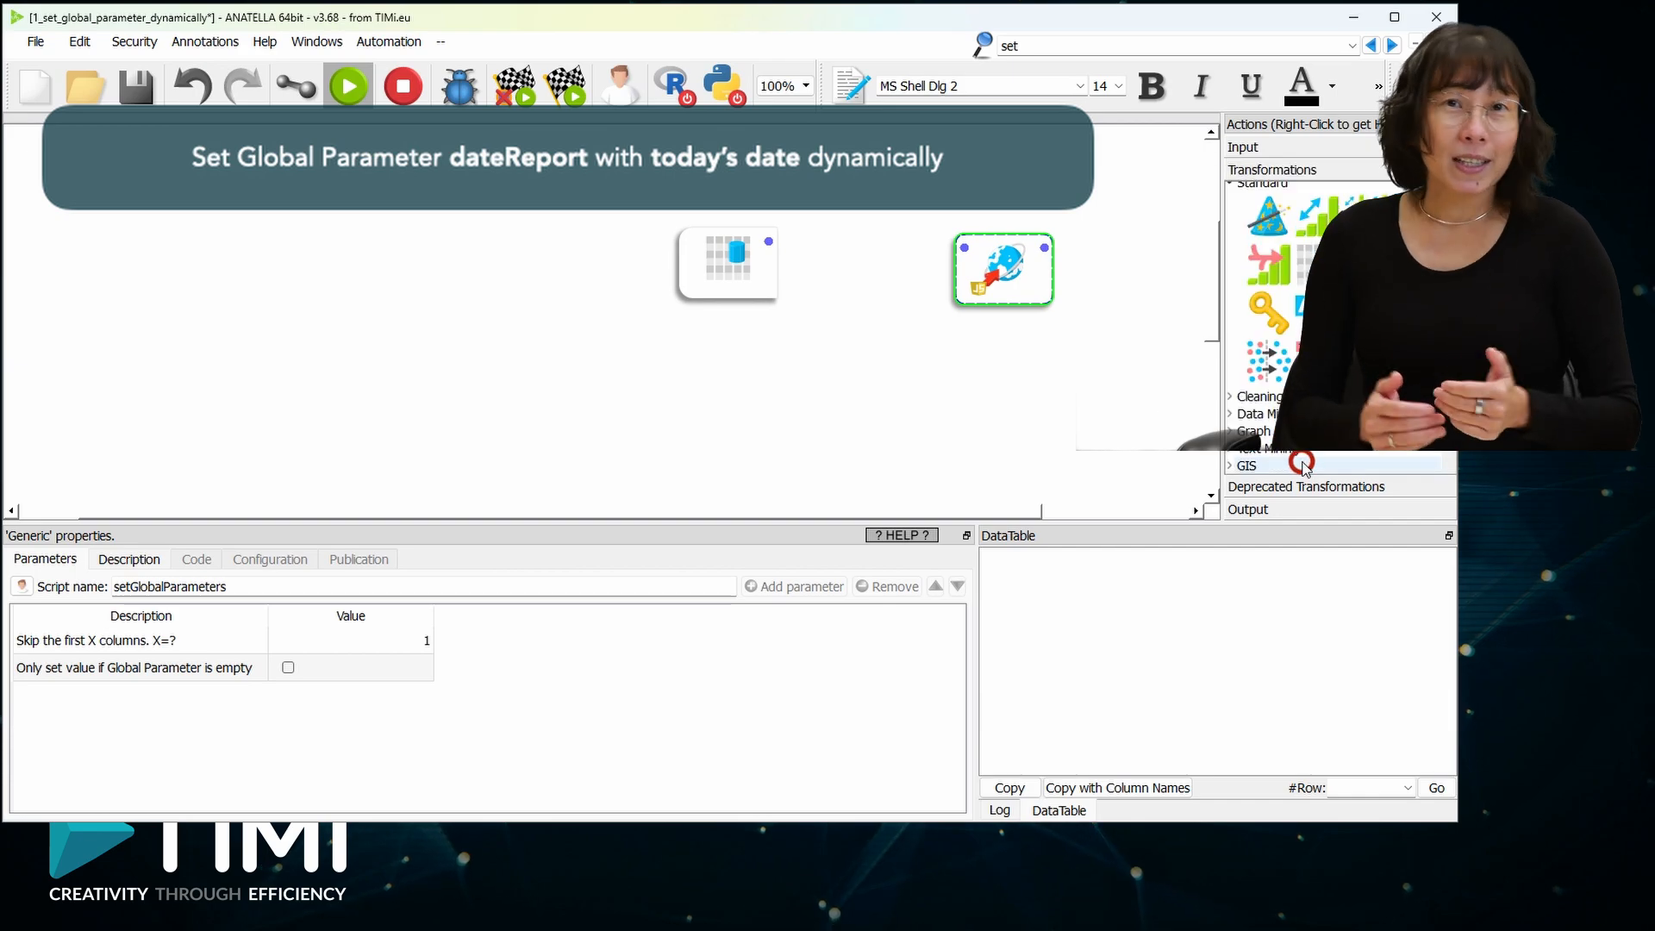
{"action": "left_click_drag", "start_coordinate": [1308, 263], "coordinate": [880, 276]}
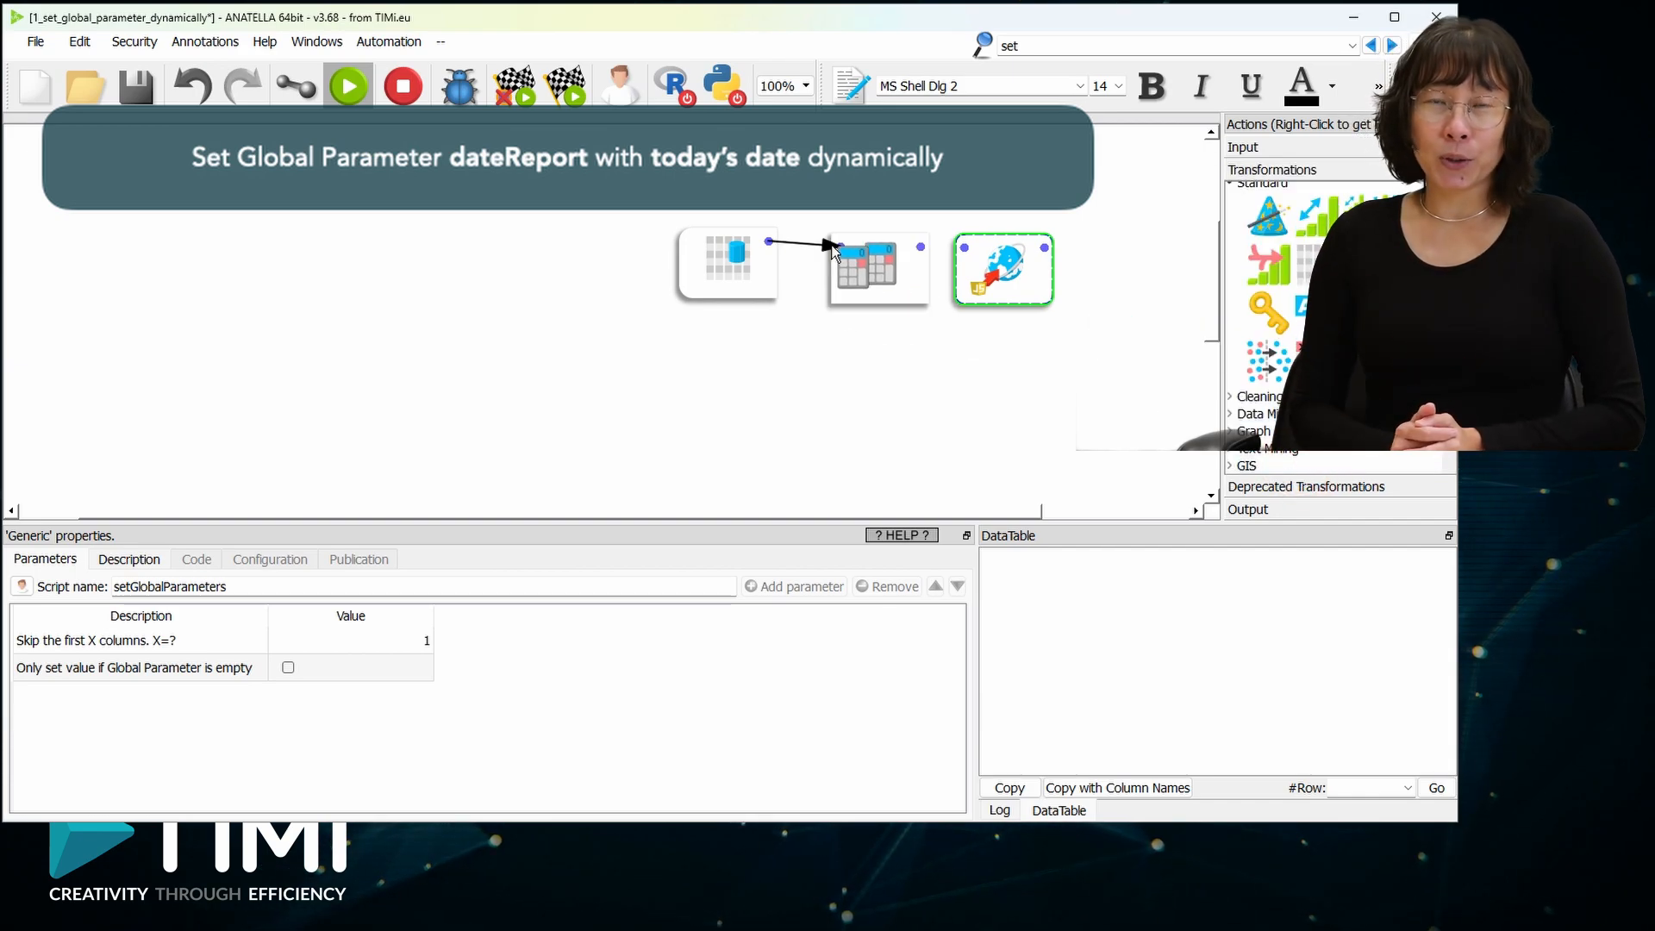
Name the Calculator's new variable dateReport and set its meta-type to String
{"action": "left_click", "coordinate": [879, 276]}
{"action": "double_click", "coordinate": [730, 636]}
{"action": "type", "text": "date"}
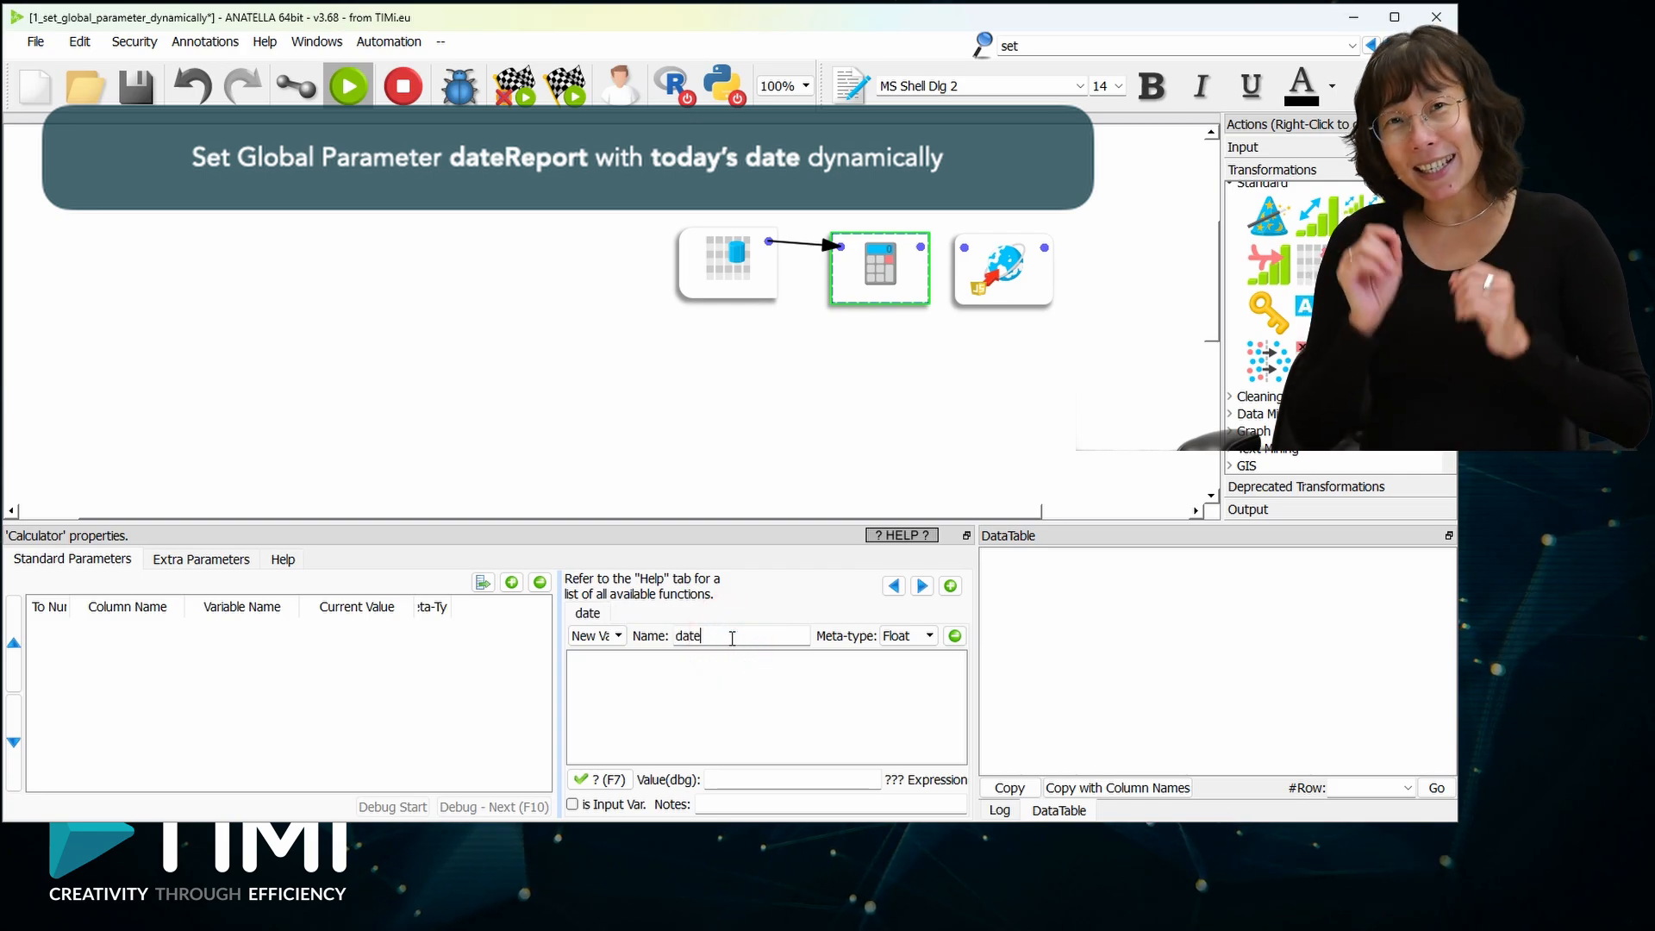
{"action": "type", "text": "Report"}
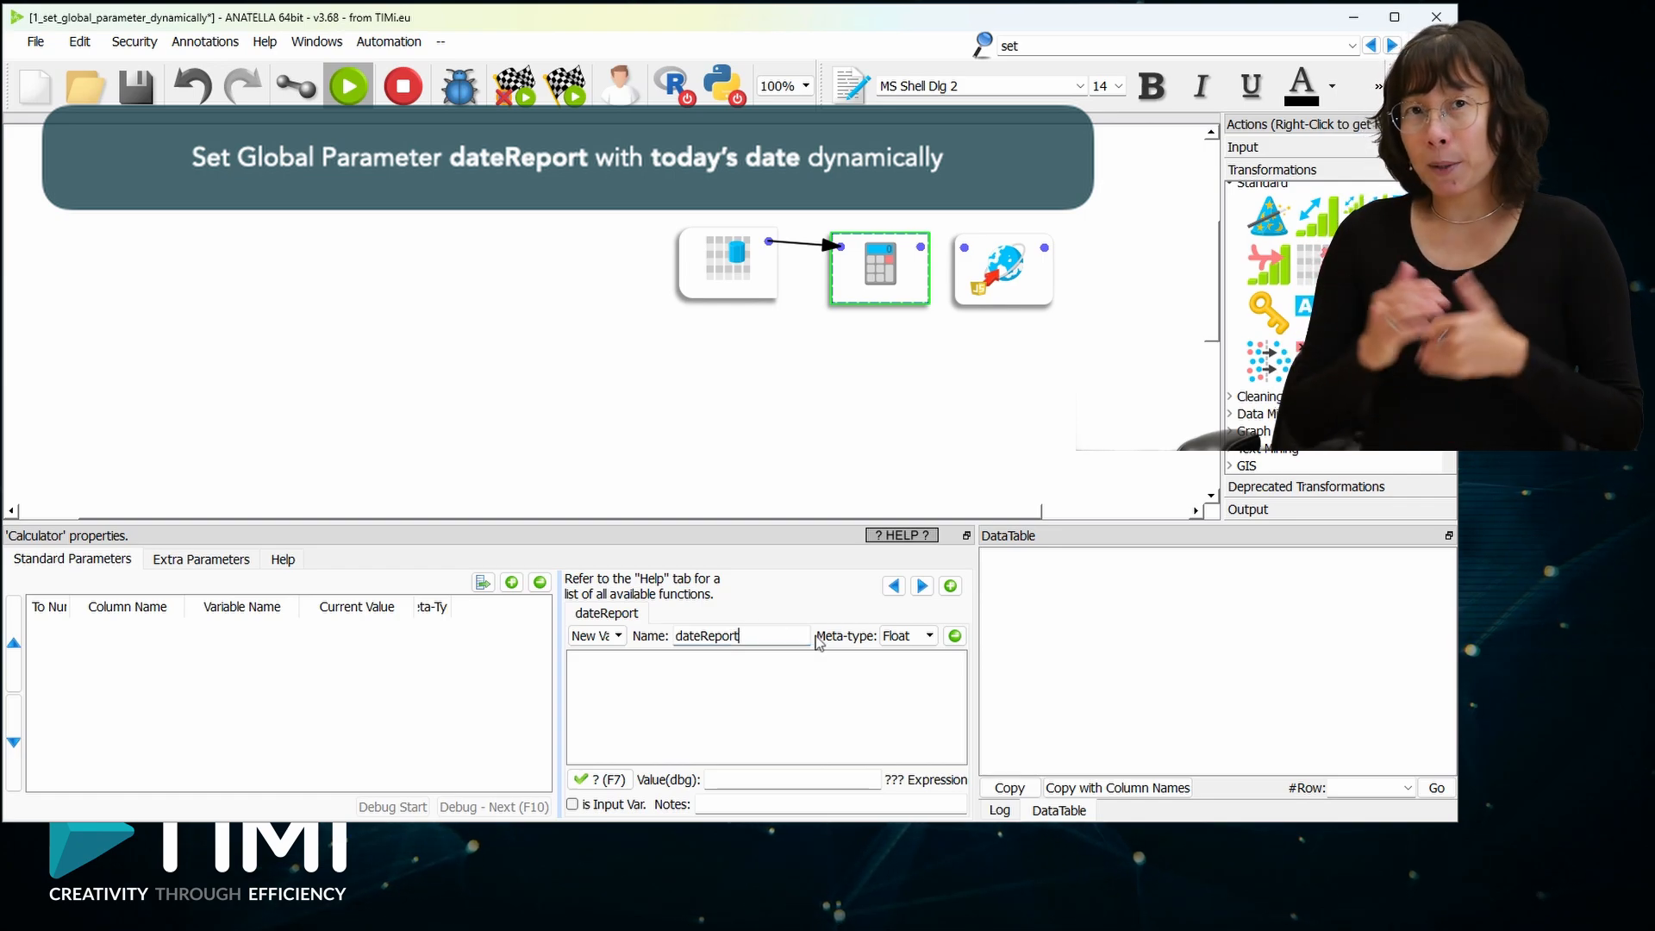
{"action": "left_click", "coordinate": [890, 638]}
{"action": "left_click", "coordinate": [912, 678]}
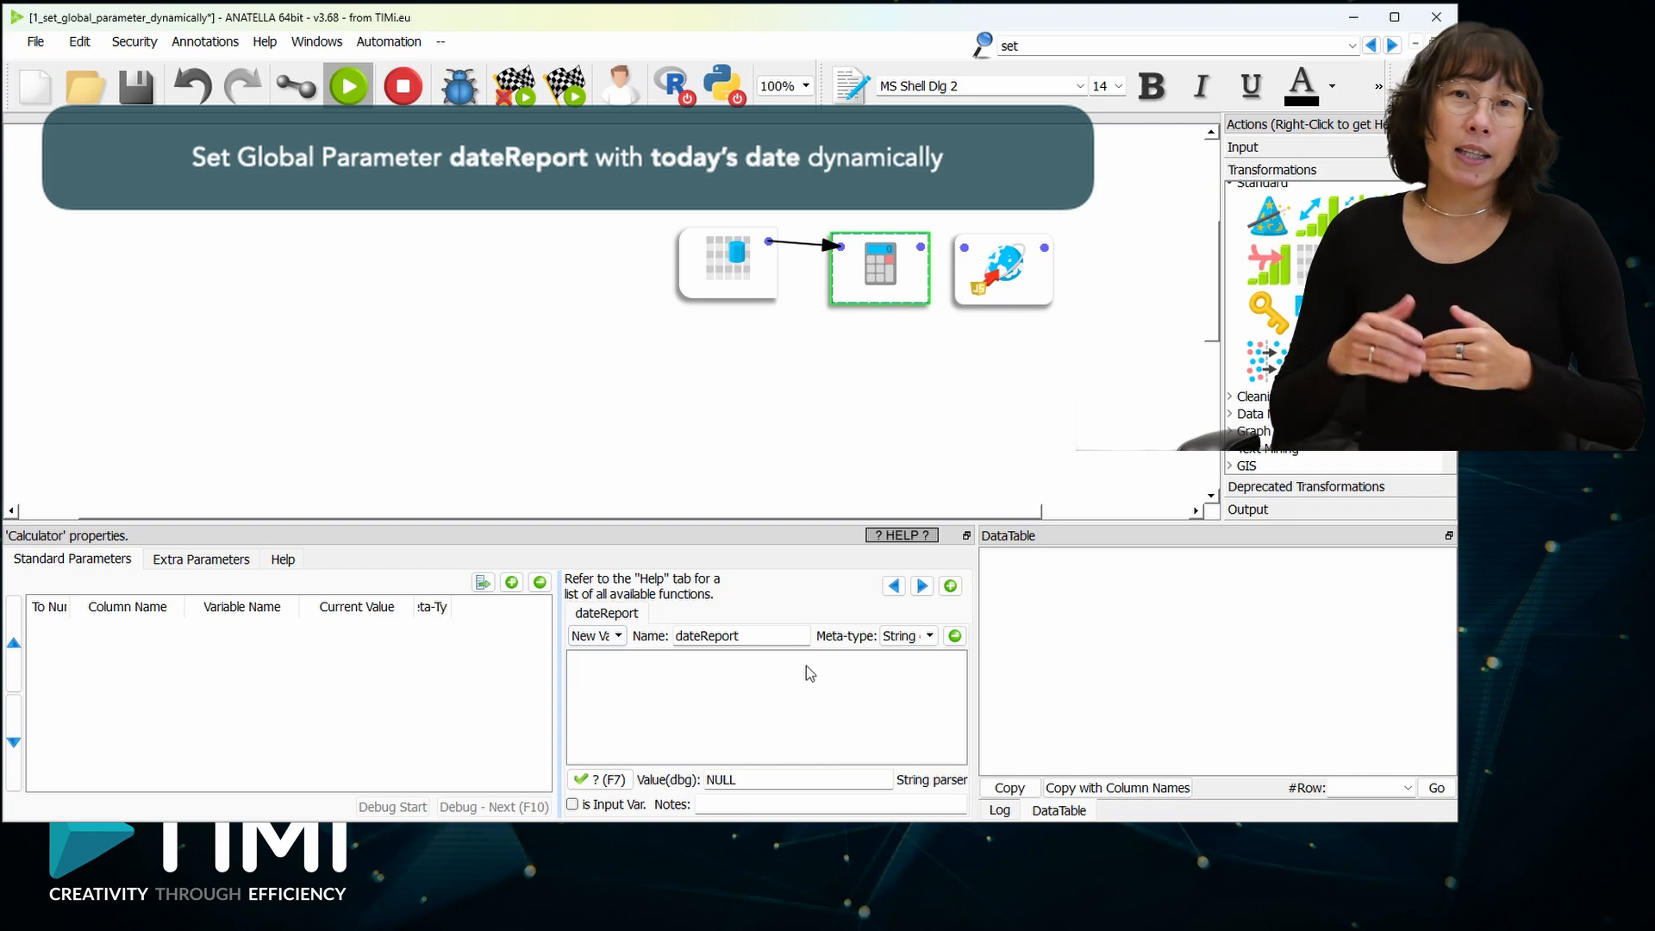
Add _nowS as an input variable of the Calculator, with the user-specified date format yyyy-MM-dd
{"action": "left_click", "coordinate": [211, 558]}
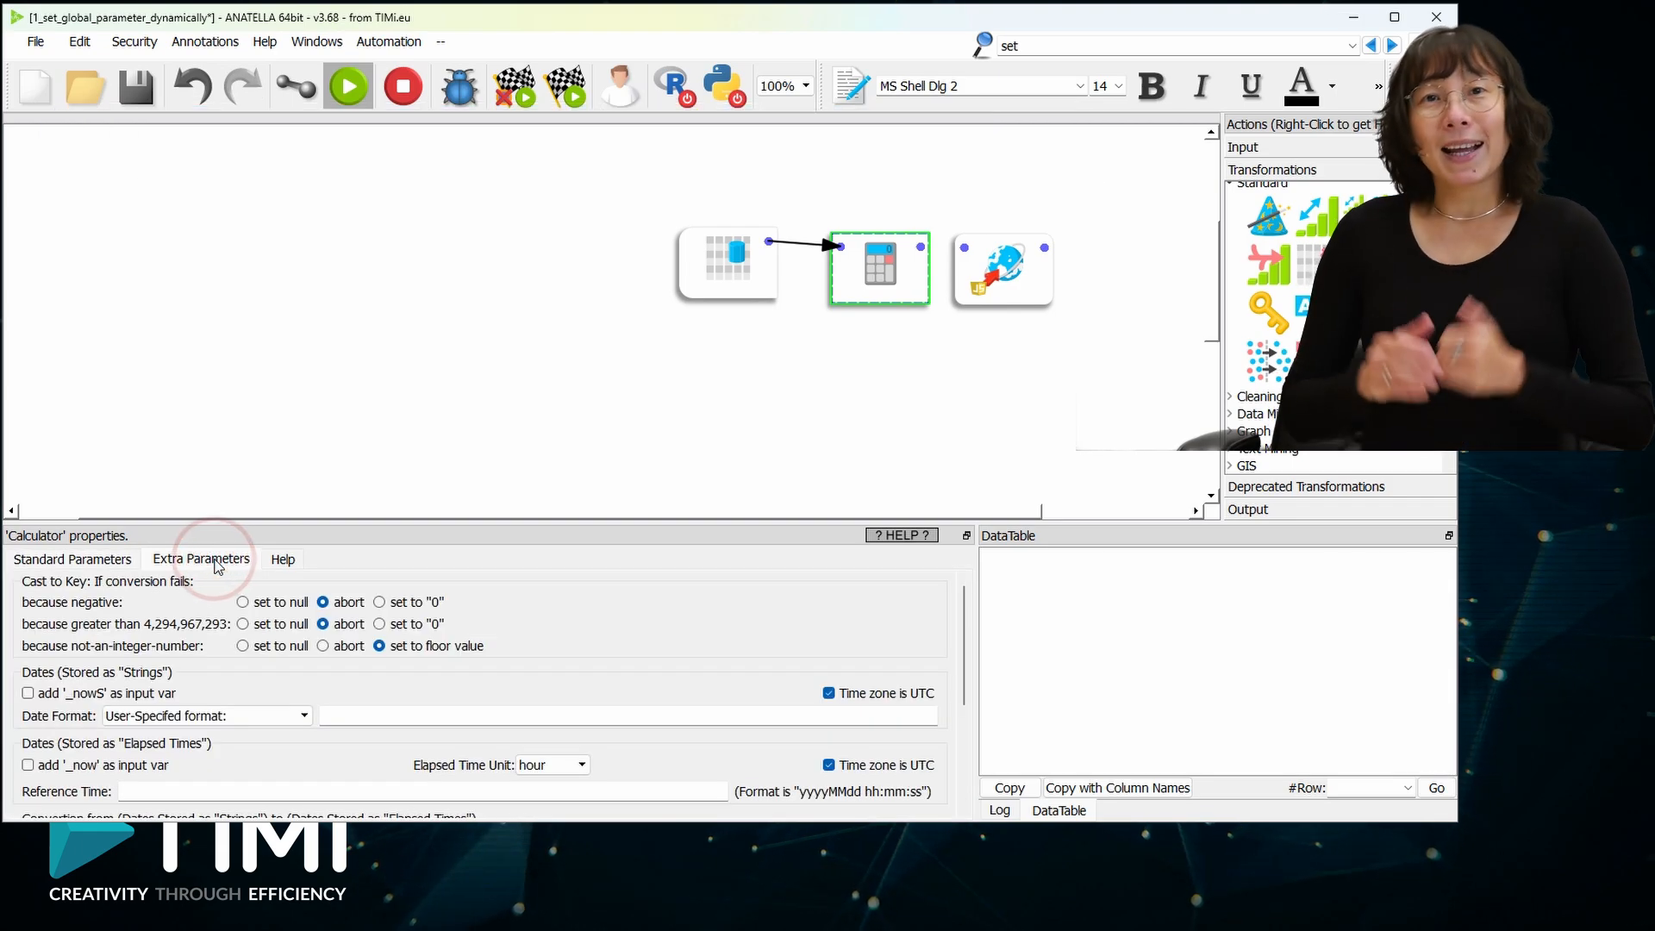
{"action": "left_click", "coordinate": [29, 692]}
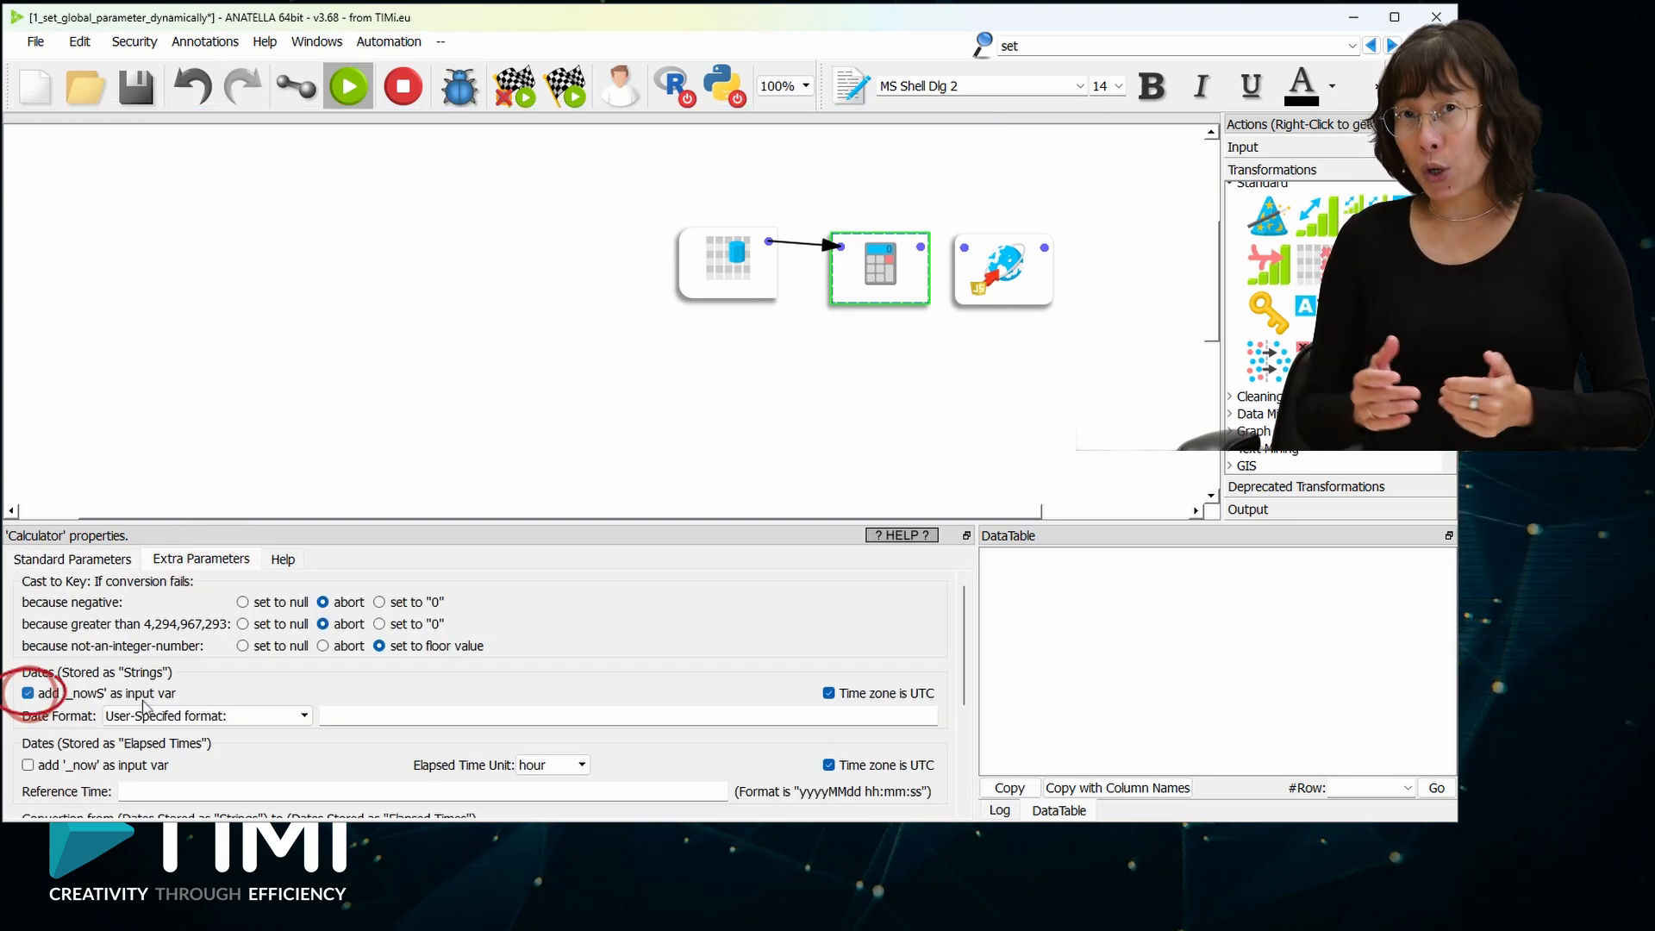
{"action": "left_click", "coordinate": [345, 709]}
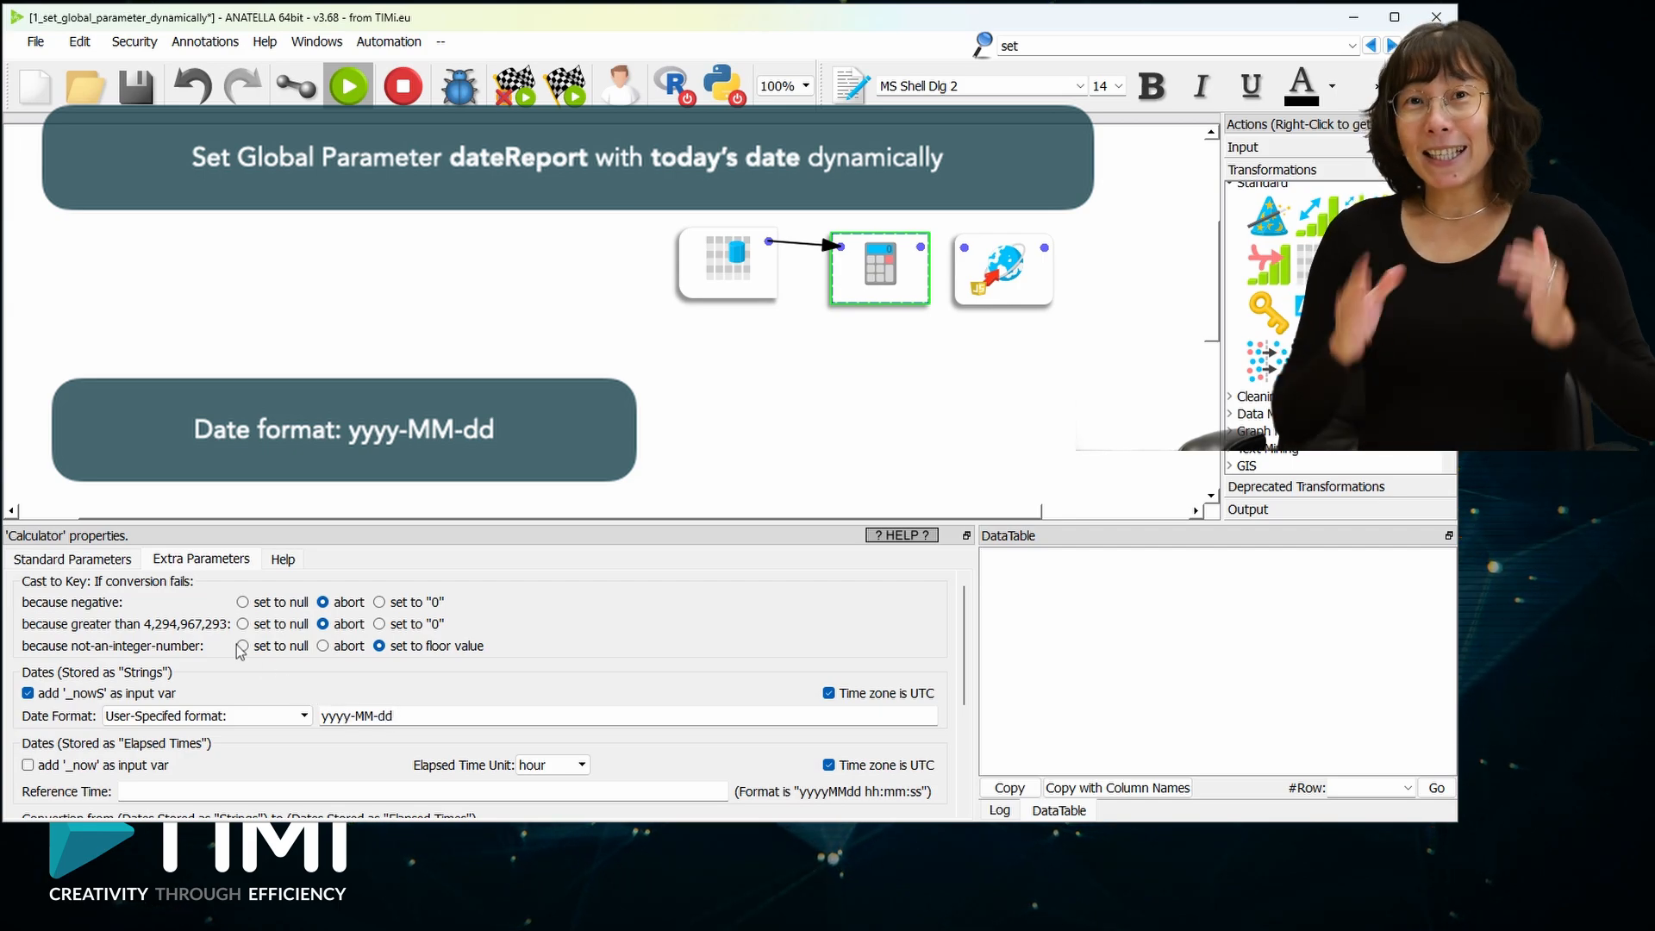
Enter _nowS as the dateReport expression and run the Calculator's output to check the dateReport column in the data table
{"action": "left_click", "coordinate": [97, 562]}
{"action": "left_click", "coordinate": [615, 680]}
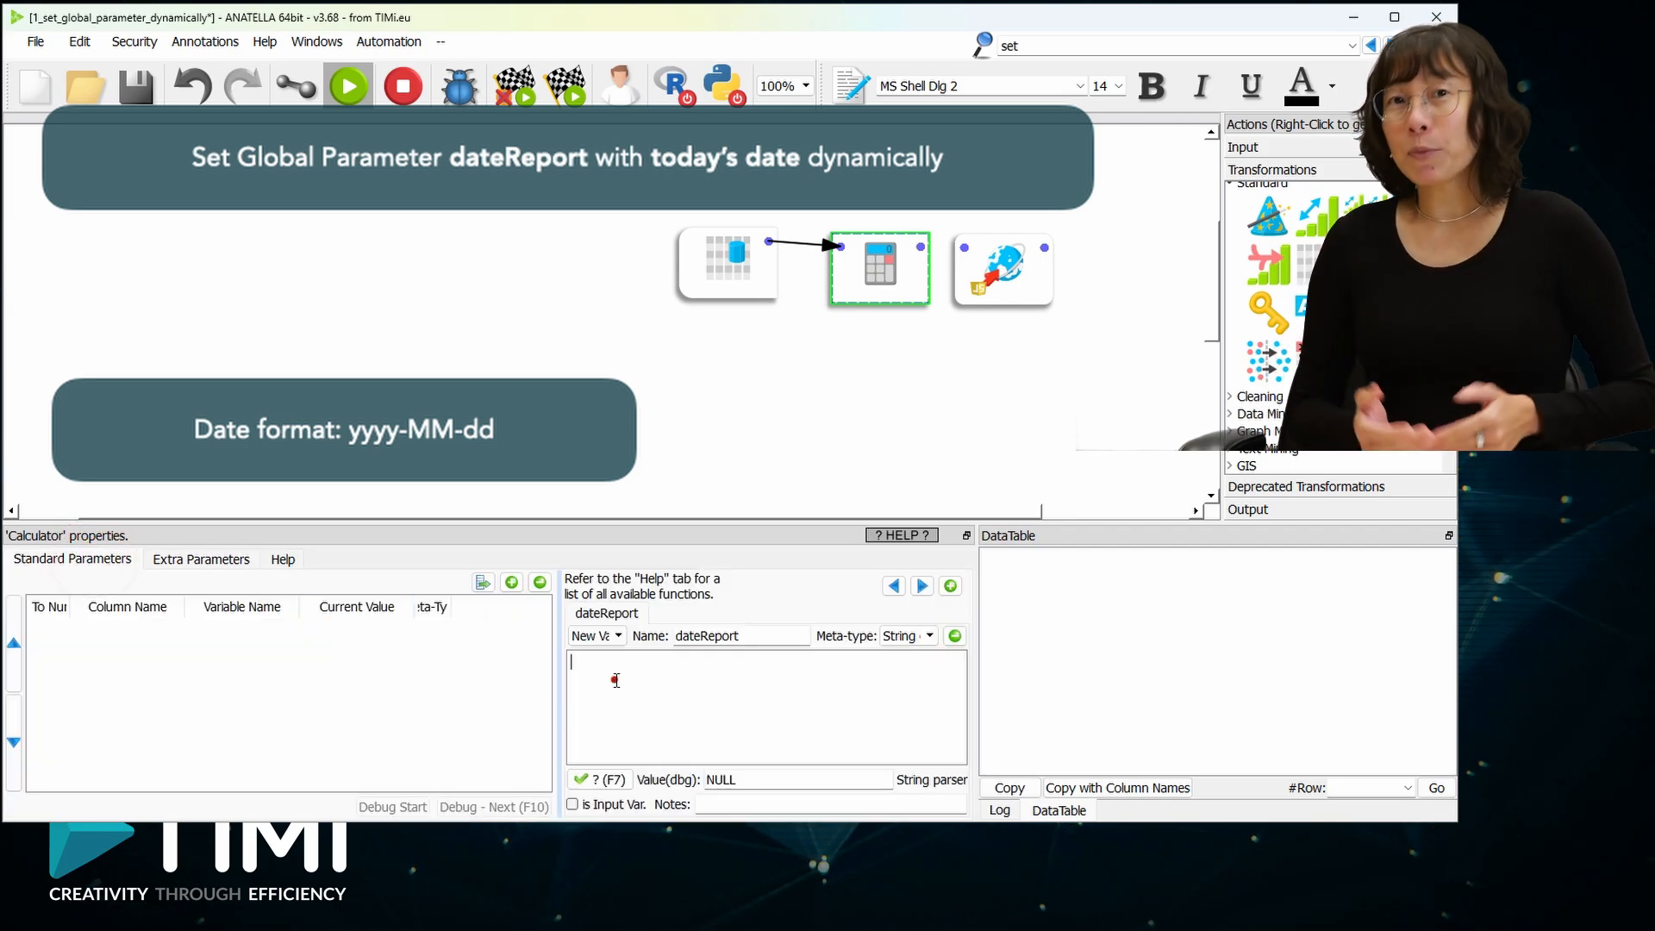
{"action": "type", "text": "_nowS"}
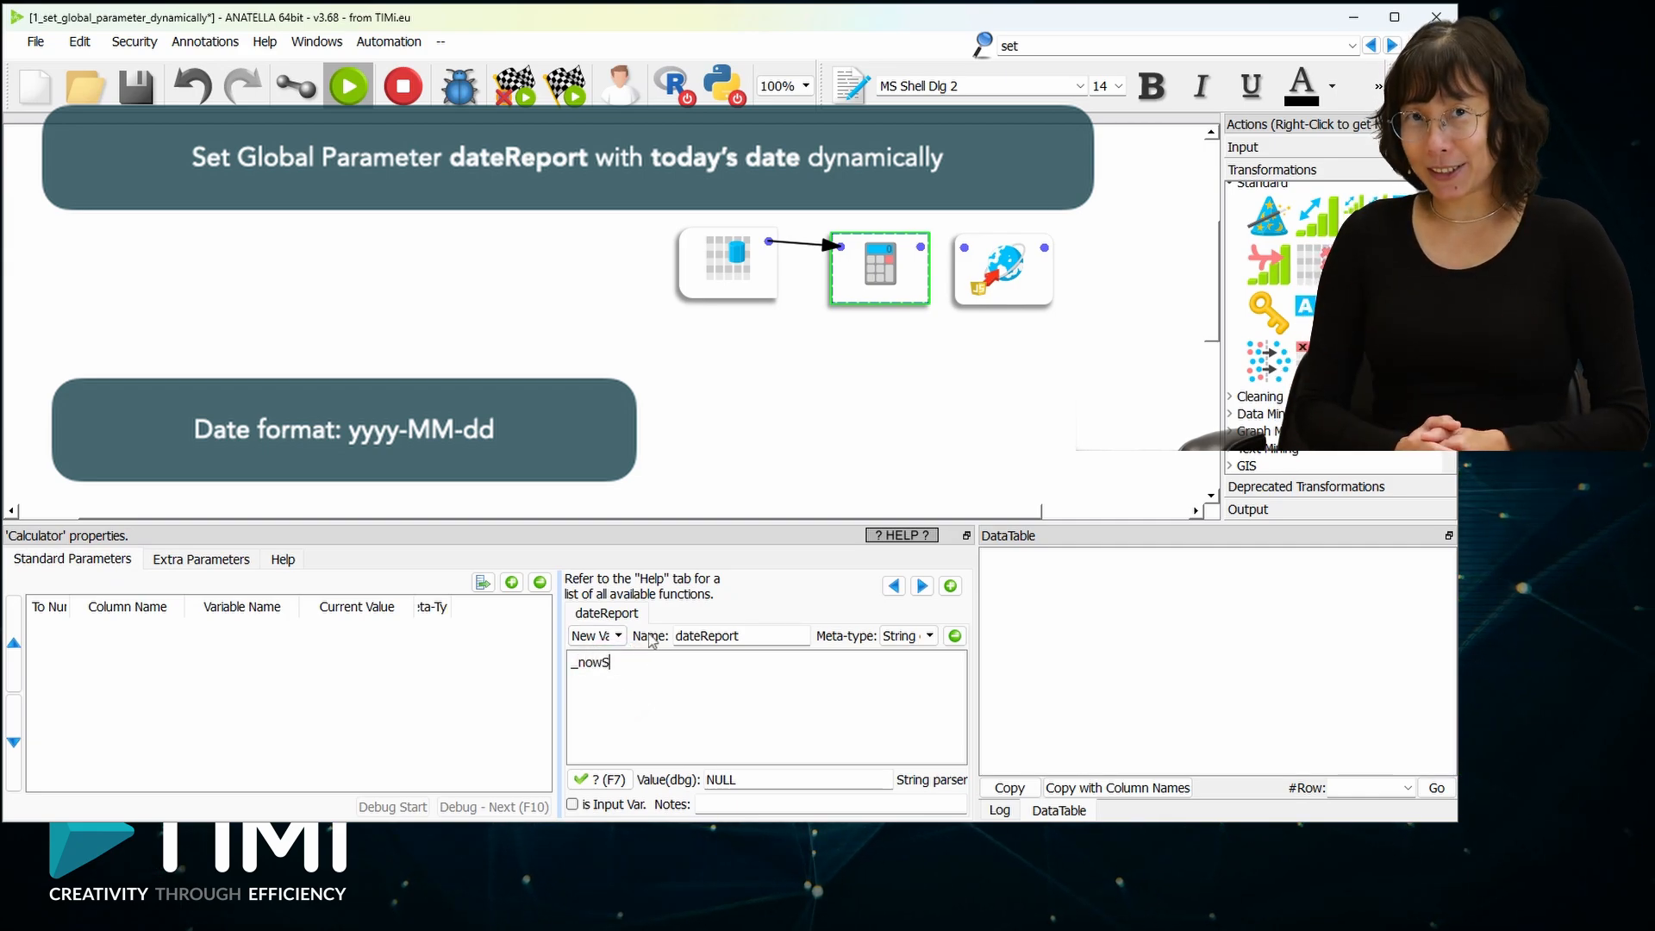
{"action": "left_click", "coordinate": [920, 249]}
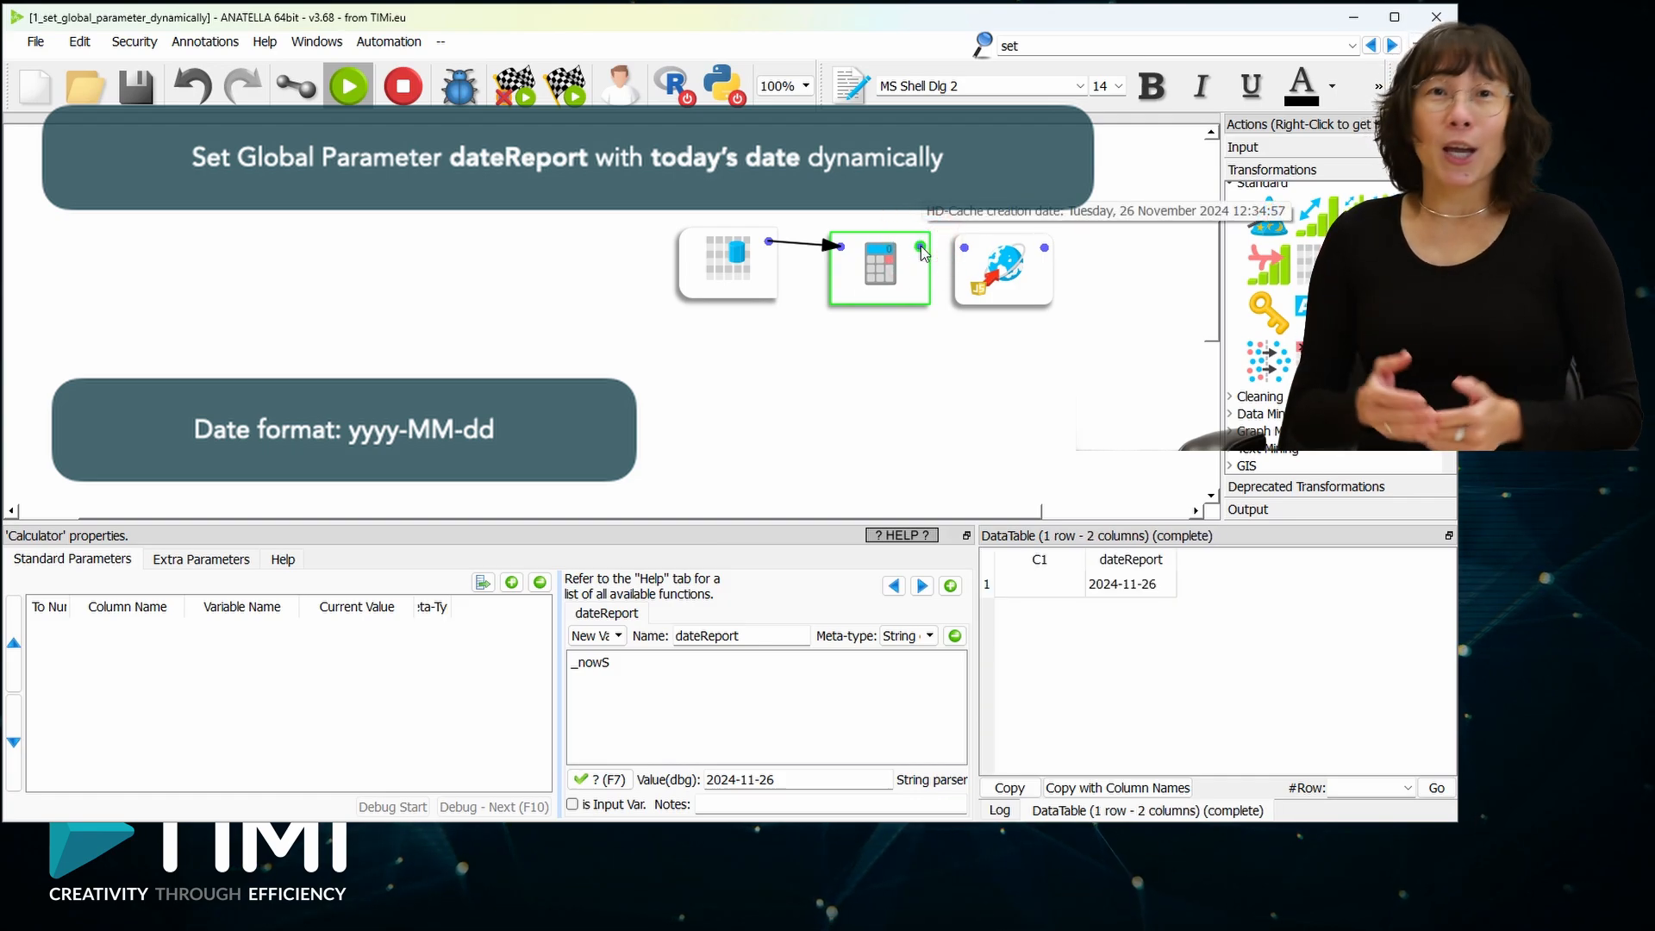
{"action": "left_click", "coordinate": [1121, 558]}
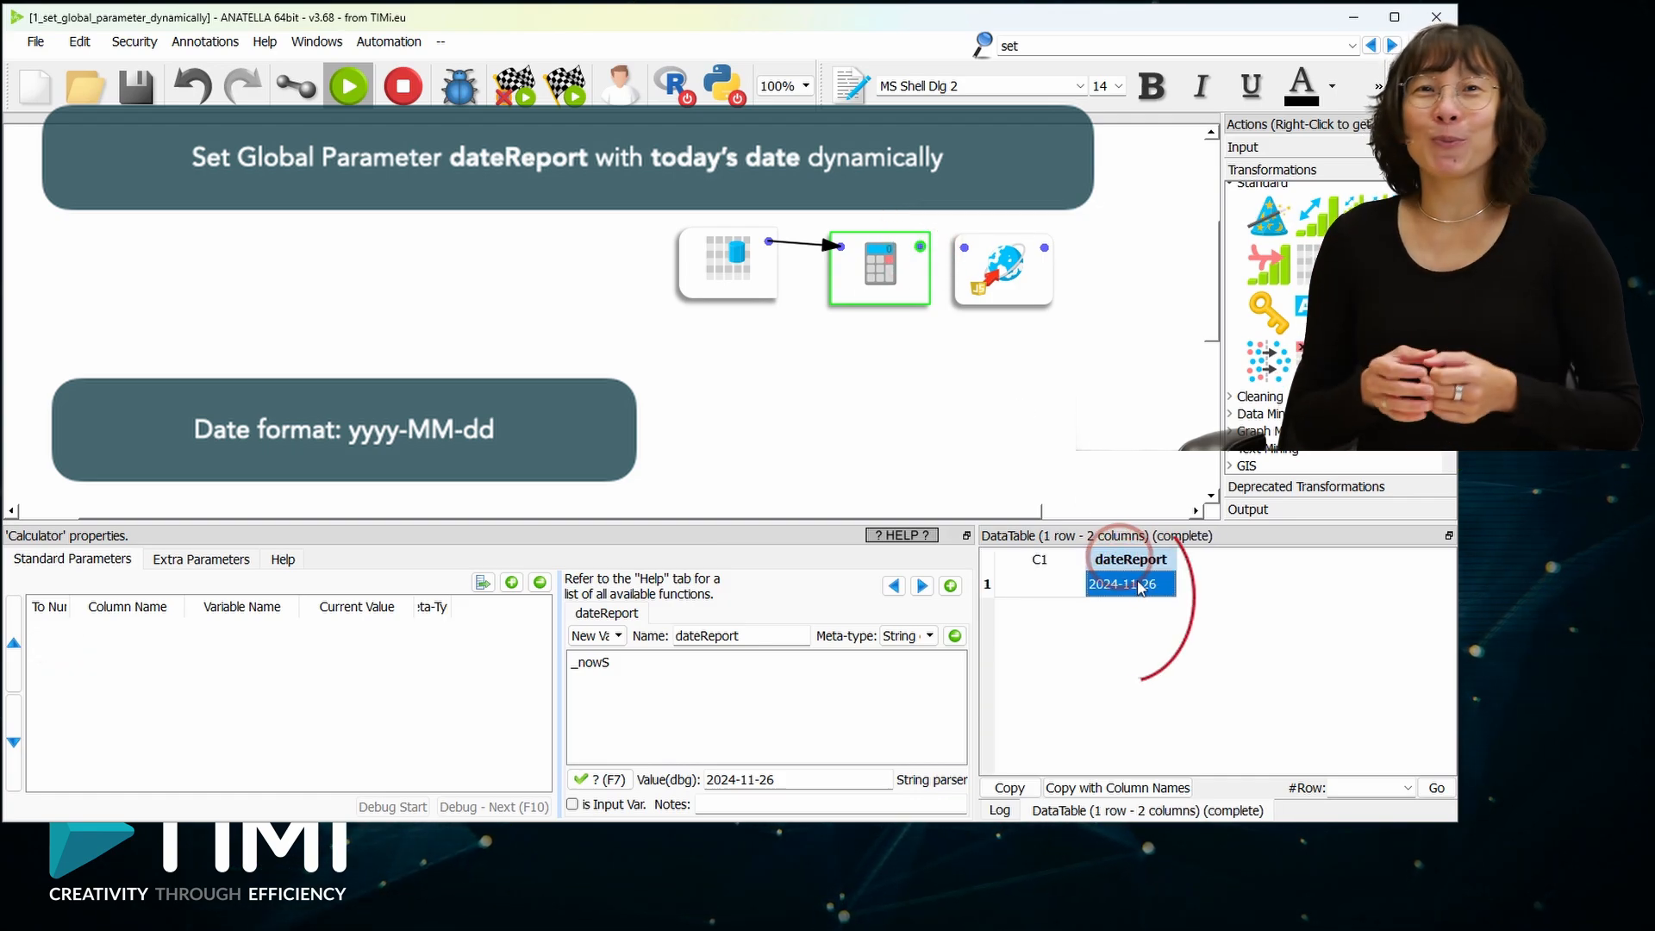
Connect the Calculator's output to setGlobalParameters and run the setGlobalParameters output
{"action": "left_click", "coordinate": [1183, 616]}
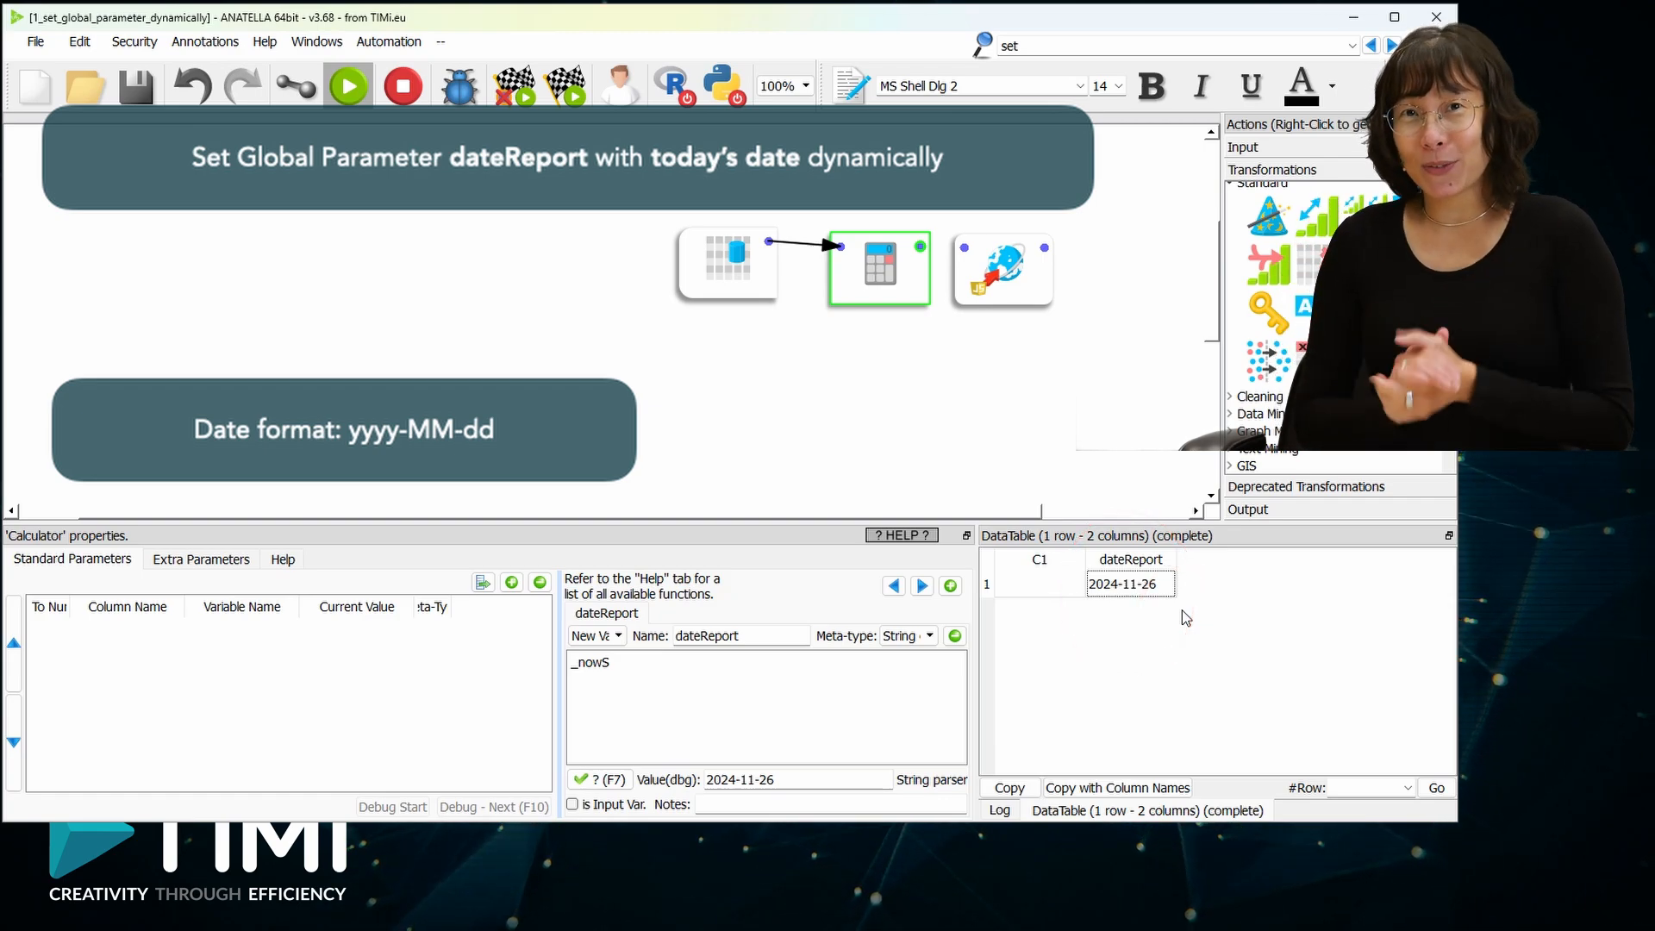
{"action": "left_click", "coordinate": [295, 87]}
{"action": "left_click", "coordinate": [923, 248]}
{"action": "left_click_drag", "start_coordinate": [925, 250], "coordinate": [963, 250]}
{"action": "left_click", "coordinate": [1052, 215]}
{"action": "left_click", "coordinate": [1044, 248]}
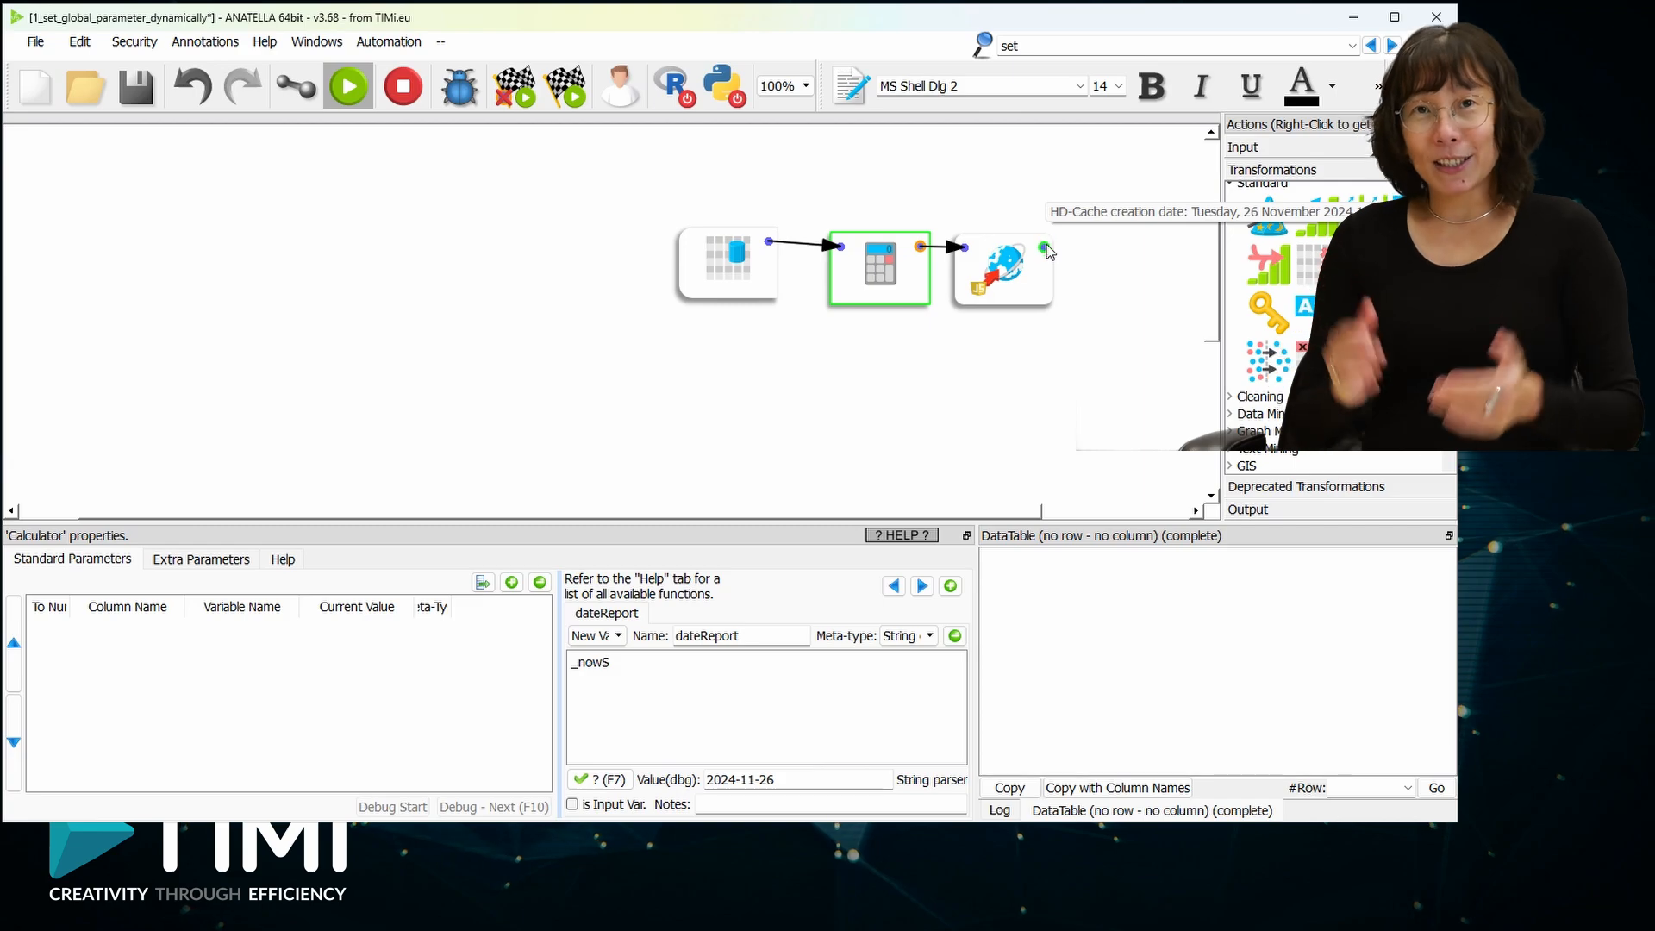
Open the graph's global parameters and check the value of dateReport
{"action": "left_click", "coordinate": [83, 43]}
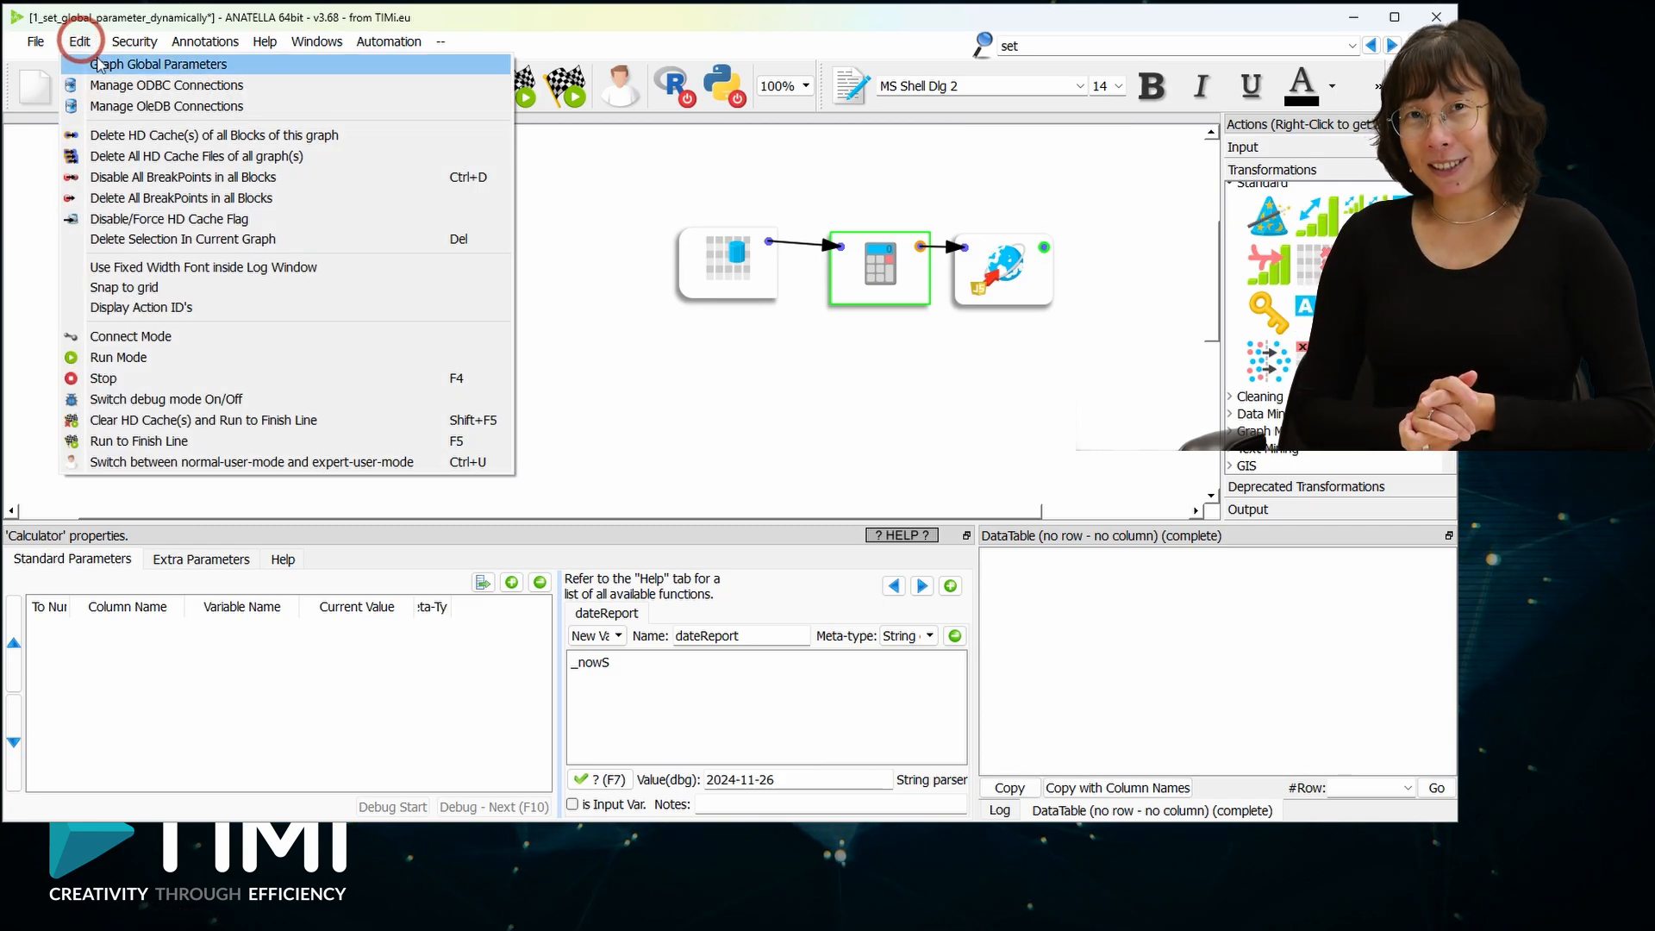
{"action": "left_click", "coordinate": [100, 61]}
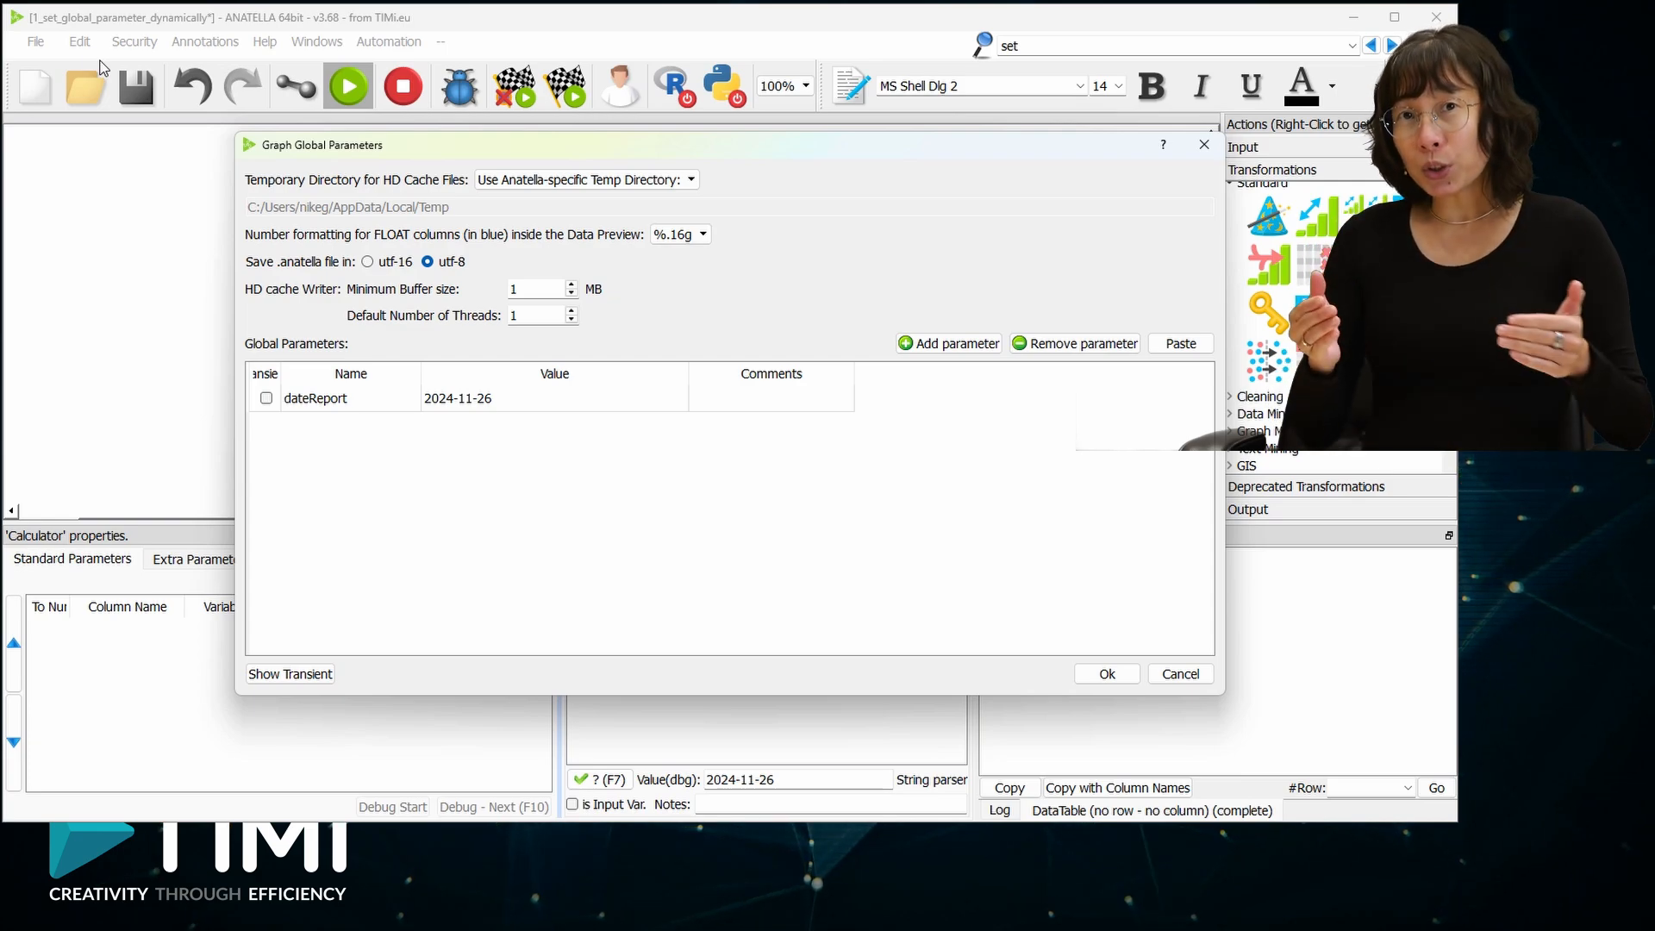
{"action": "left_click", "coordinate": [384, 398]}
{"action": "left_click", "coordinate": [624, 483]}
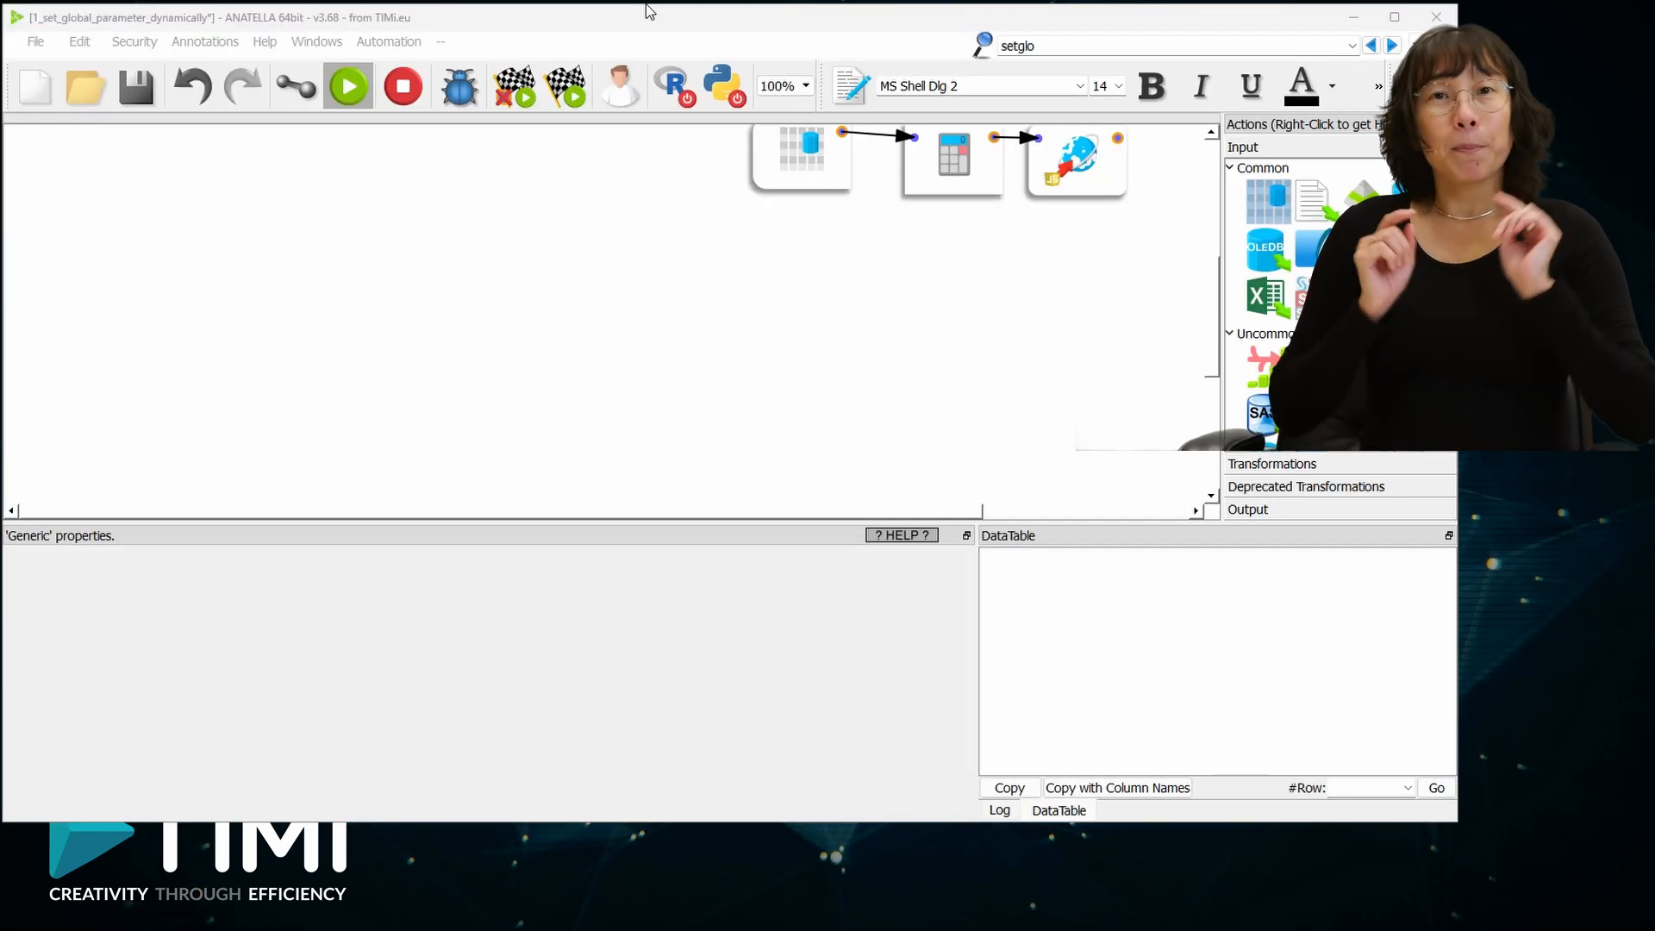
Place an inlineTable below the first chain, paste the language, databaseServer and databaseName data with headings, and widen its columns to fit
{"action": "left_click_drag", "start_coordinate": [1268, 201], "coordinate": [791, 315]}
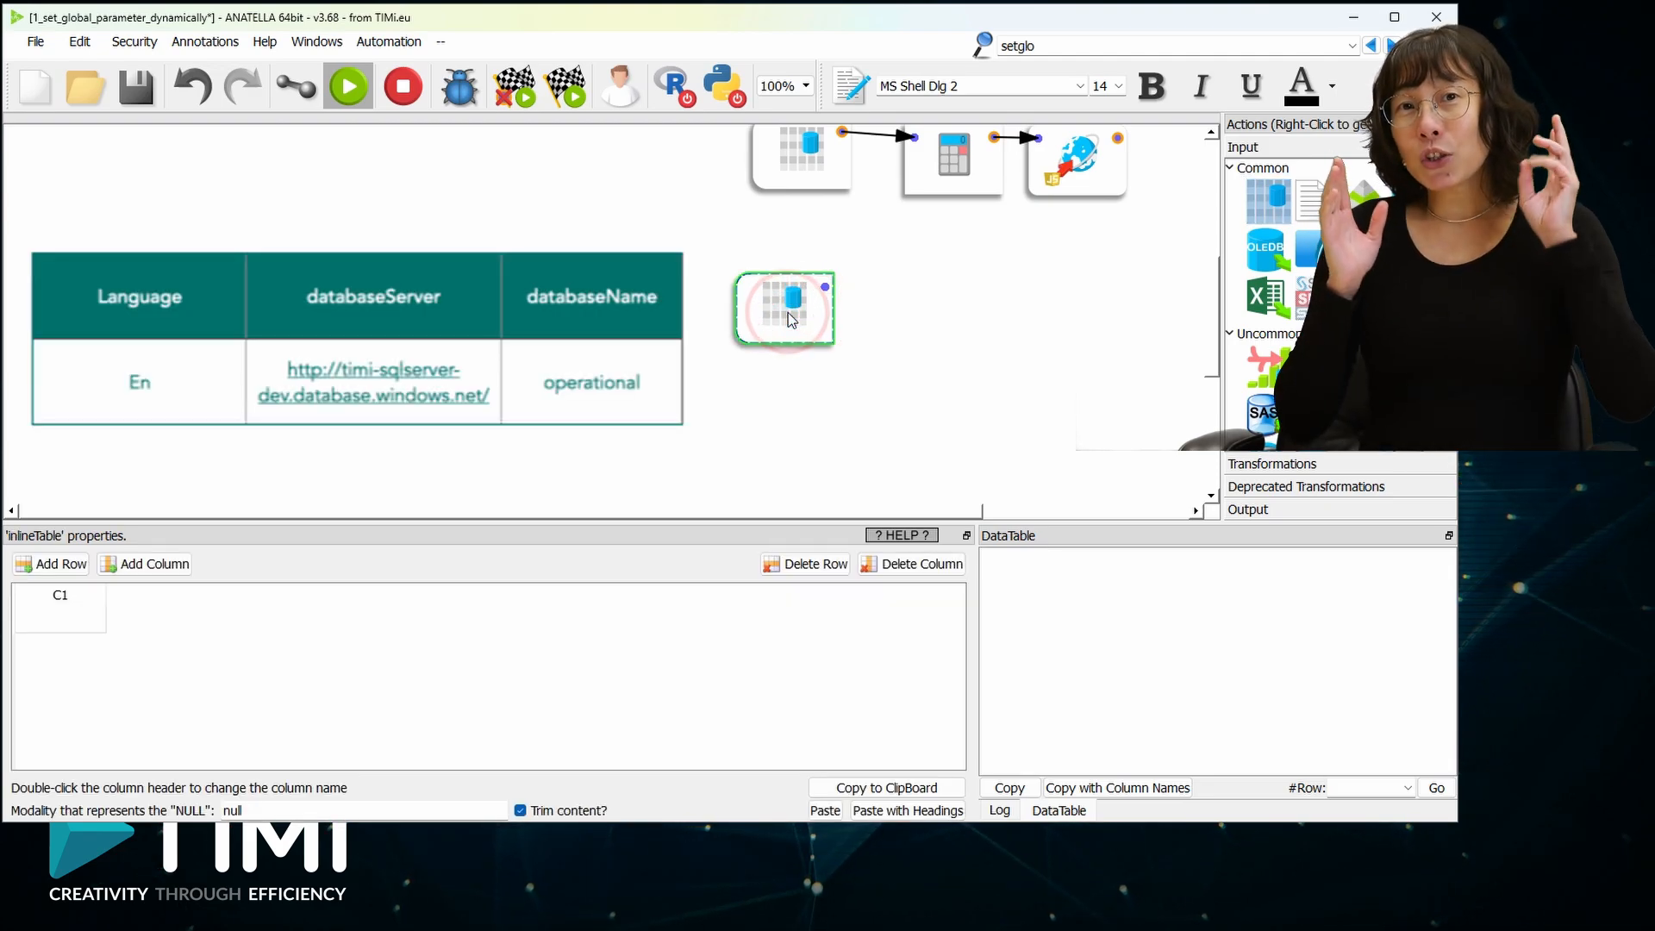
{"action": "left_click", "coordinate": [927, 814]}
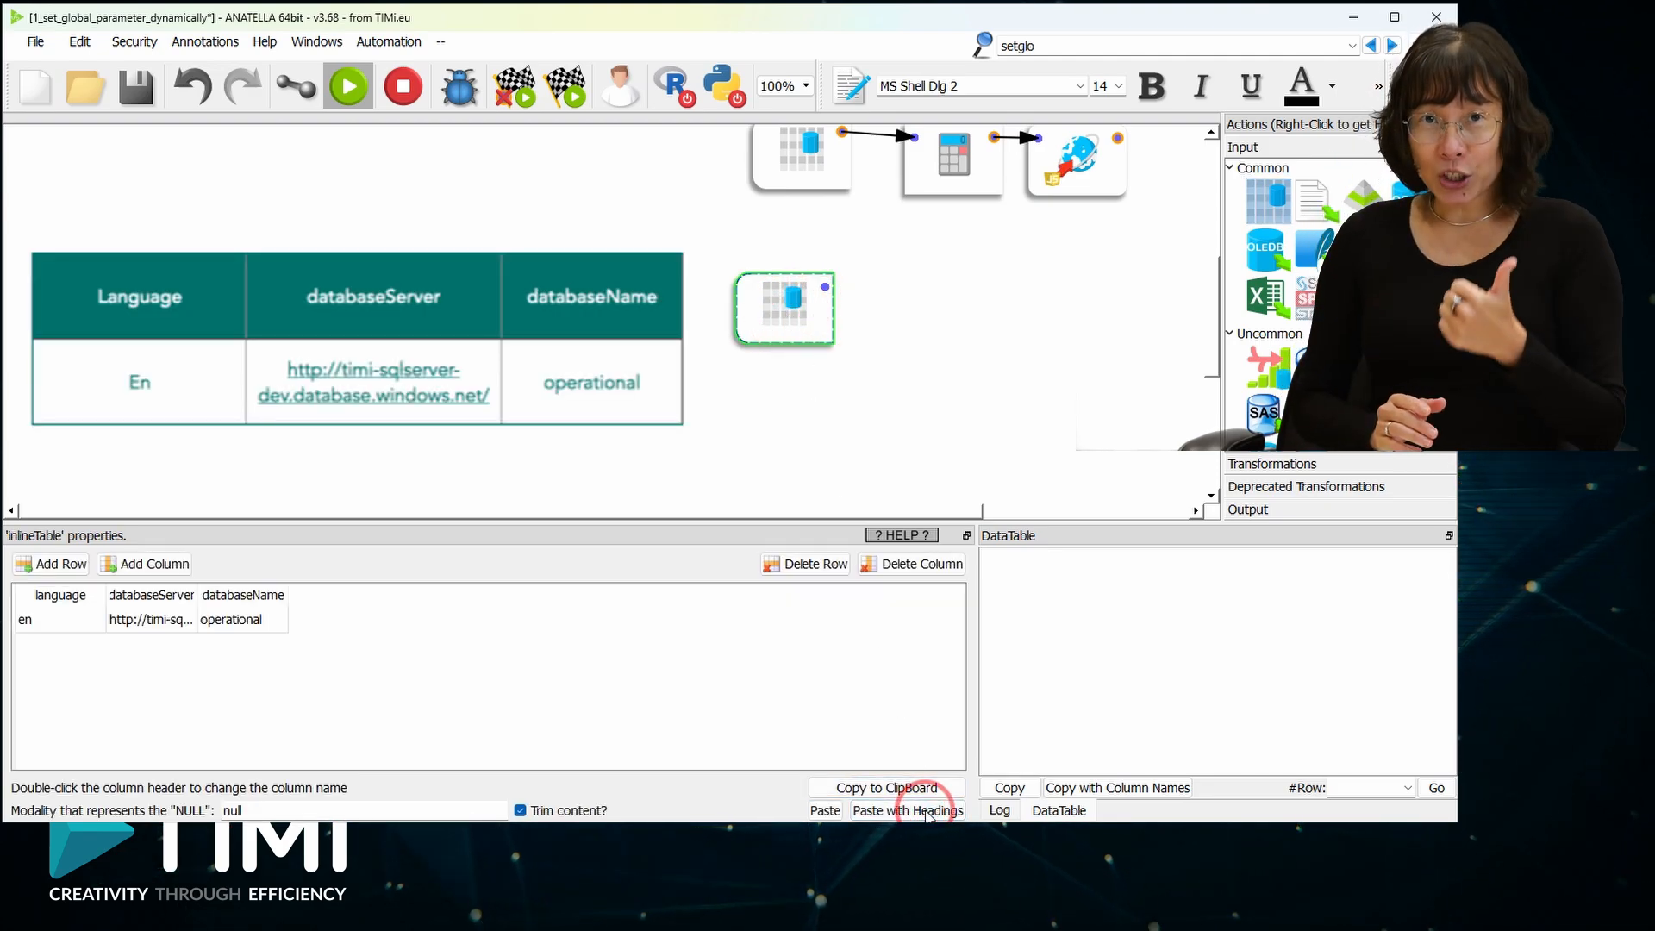
{"action": "left_click_drag", "start_coordinate": [201, 593], "coordinate": [415, 596]}
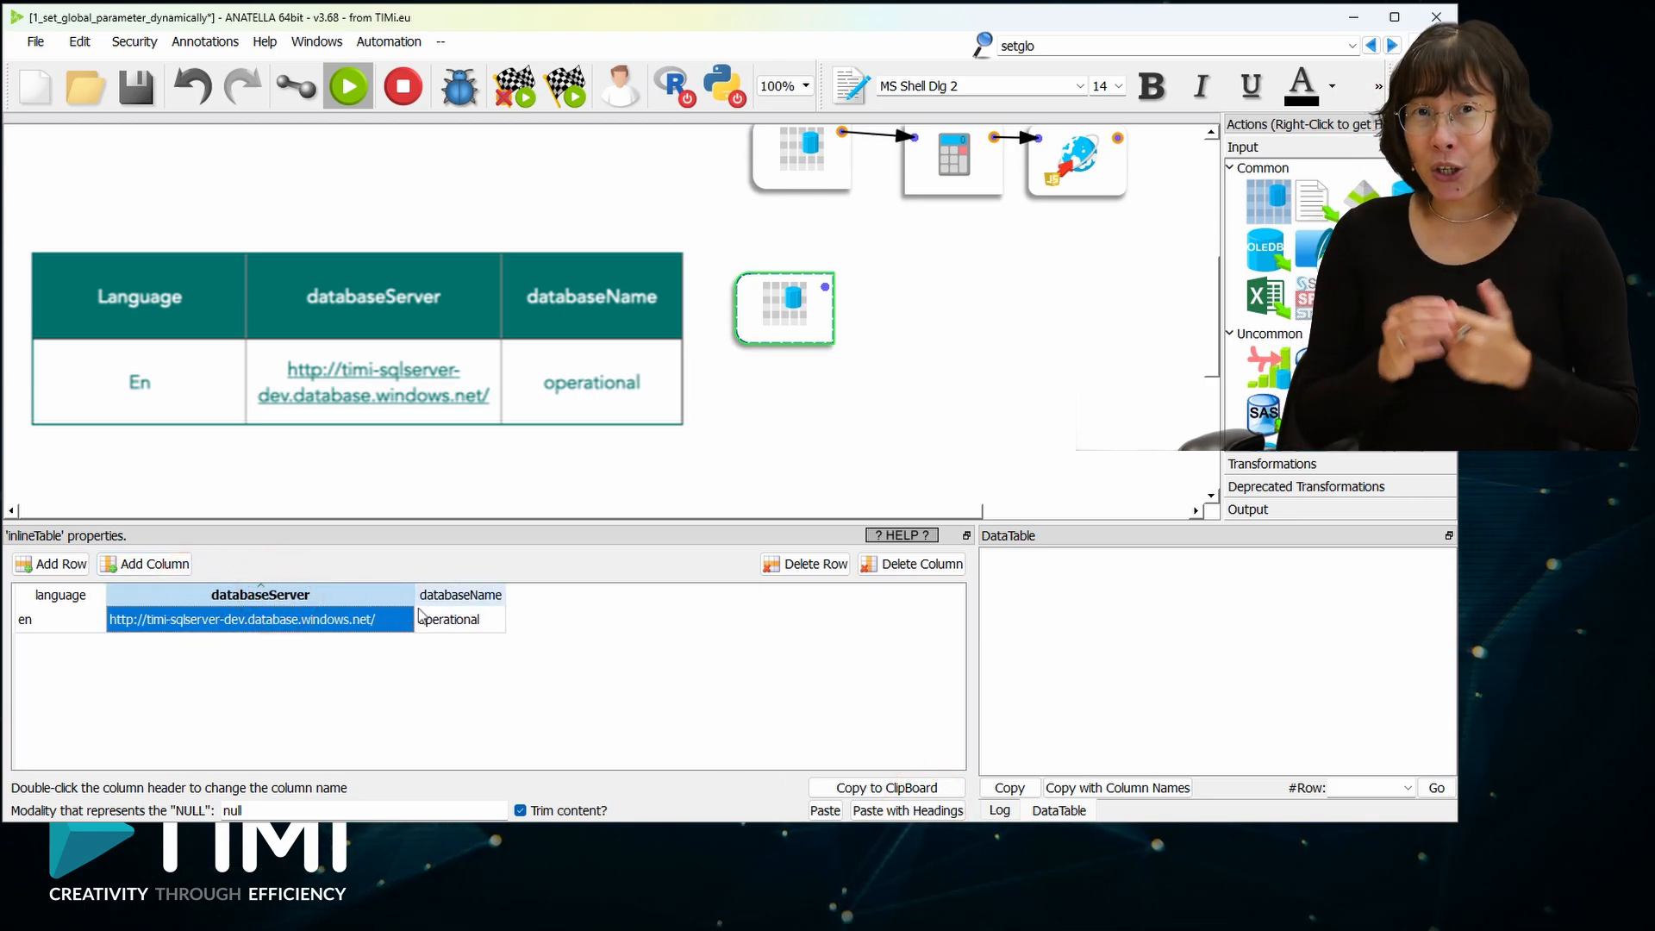
{"action": "double_click", "coordinate": [507, 595]}
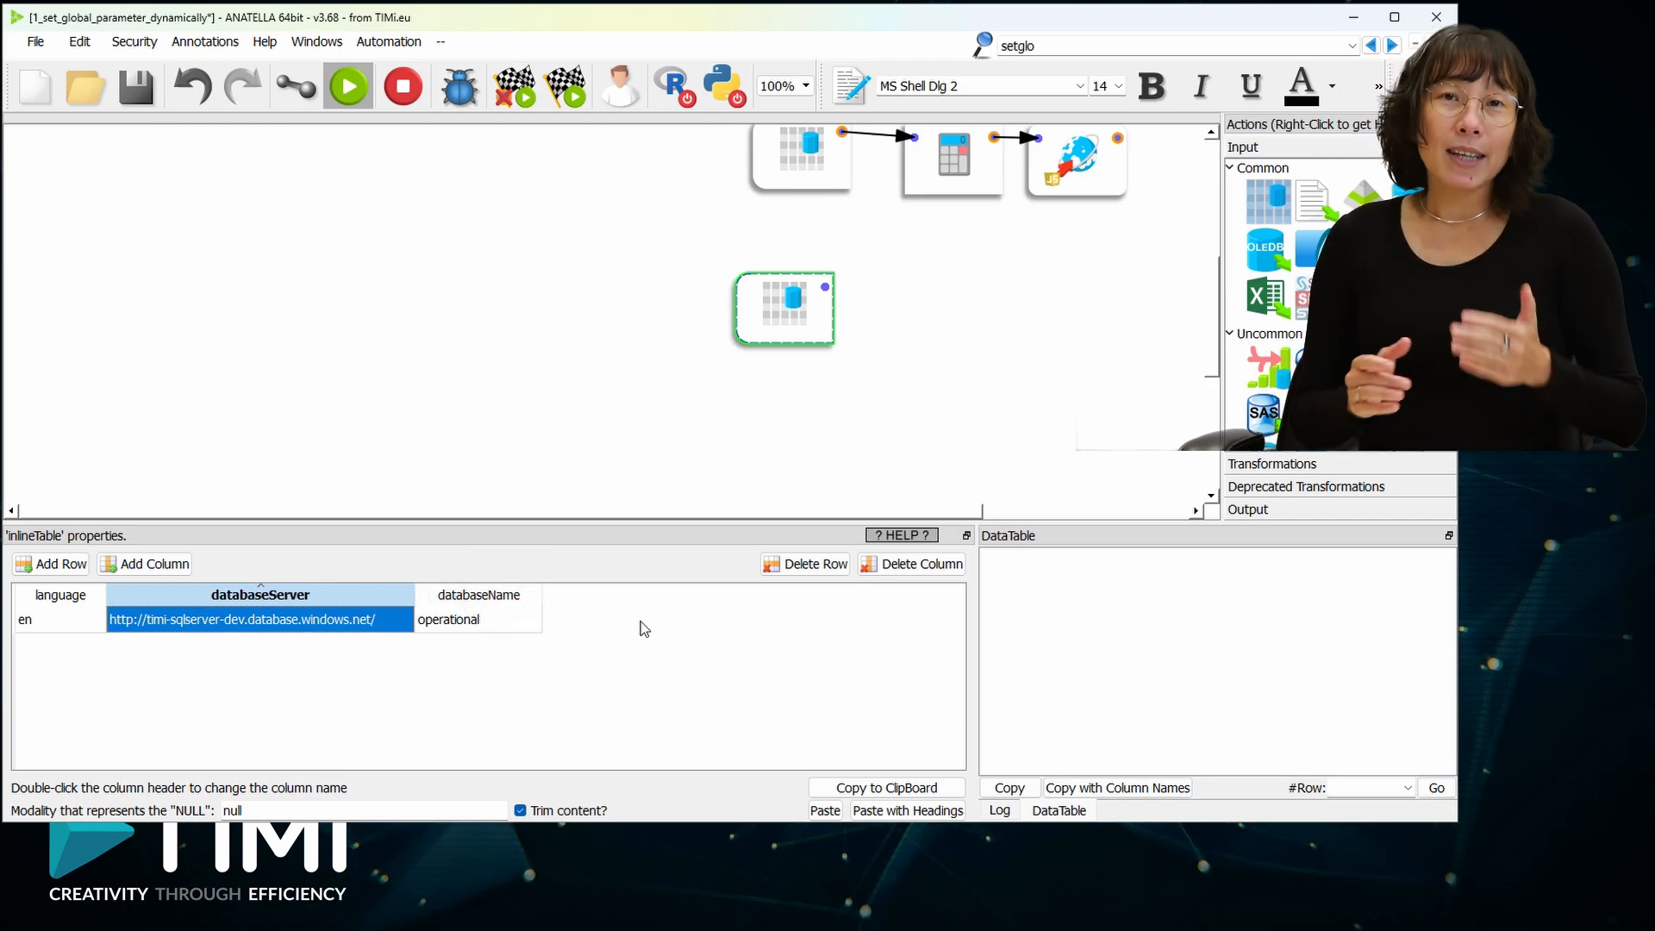
Add a setGlobalParameters action connected after the new inlineTable, and check that it skips the first 0 columns
{"action": "left_click", "coordinate": [1048, 49]}
{"action": "type", "text": "b"}
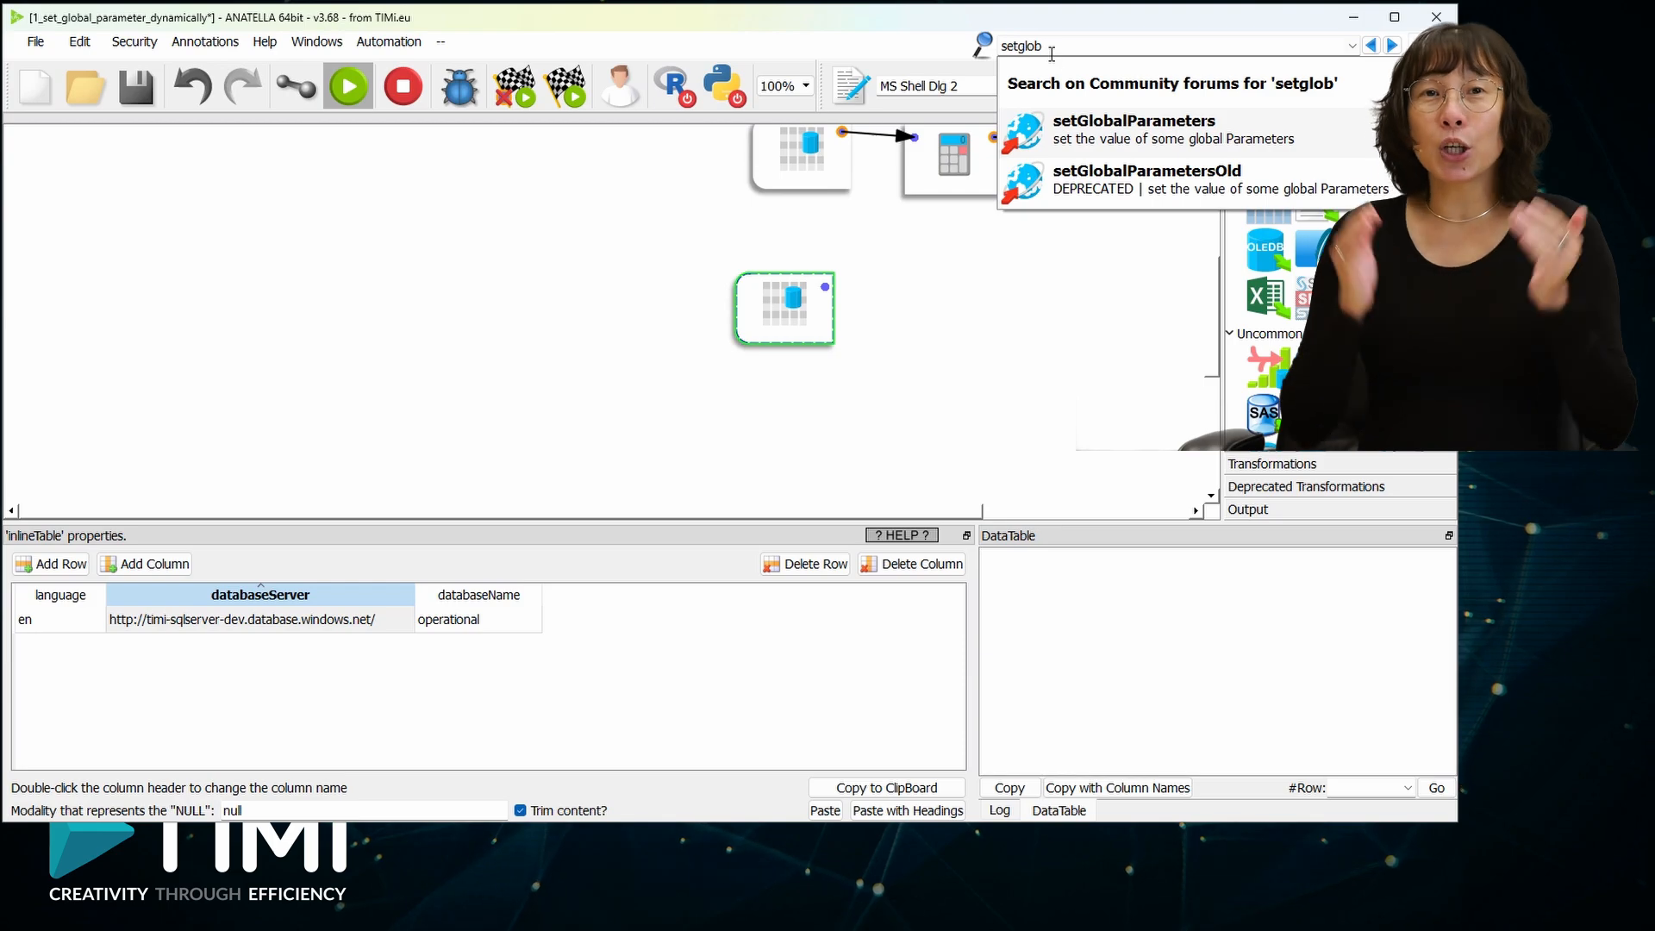
{"action": "left_click_drag", "start_coordinate": [1161, 134], "coordinate": [906, 278]}
{"action": "left_click", "coordinate": [949, 299]}
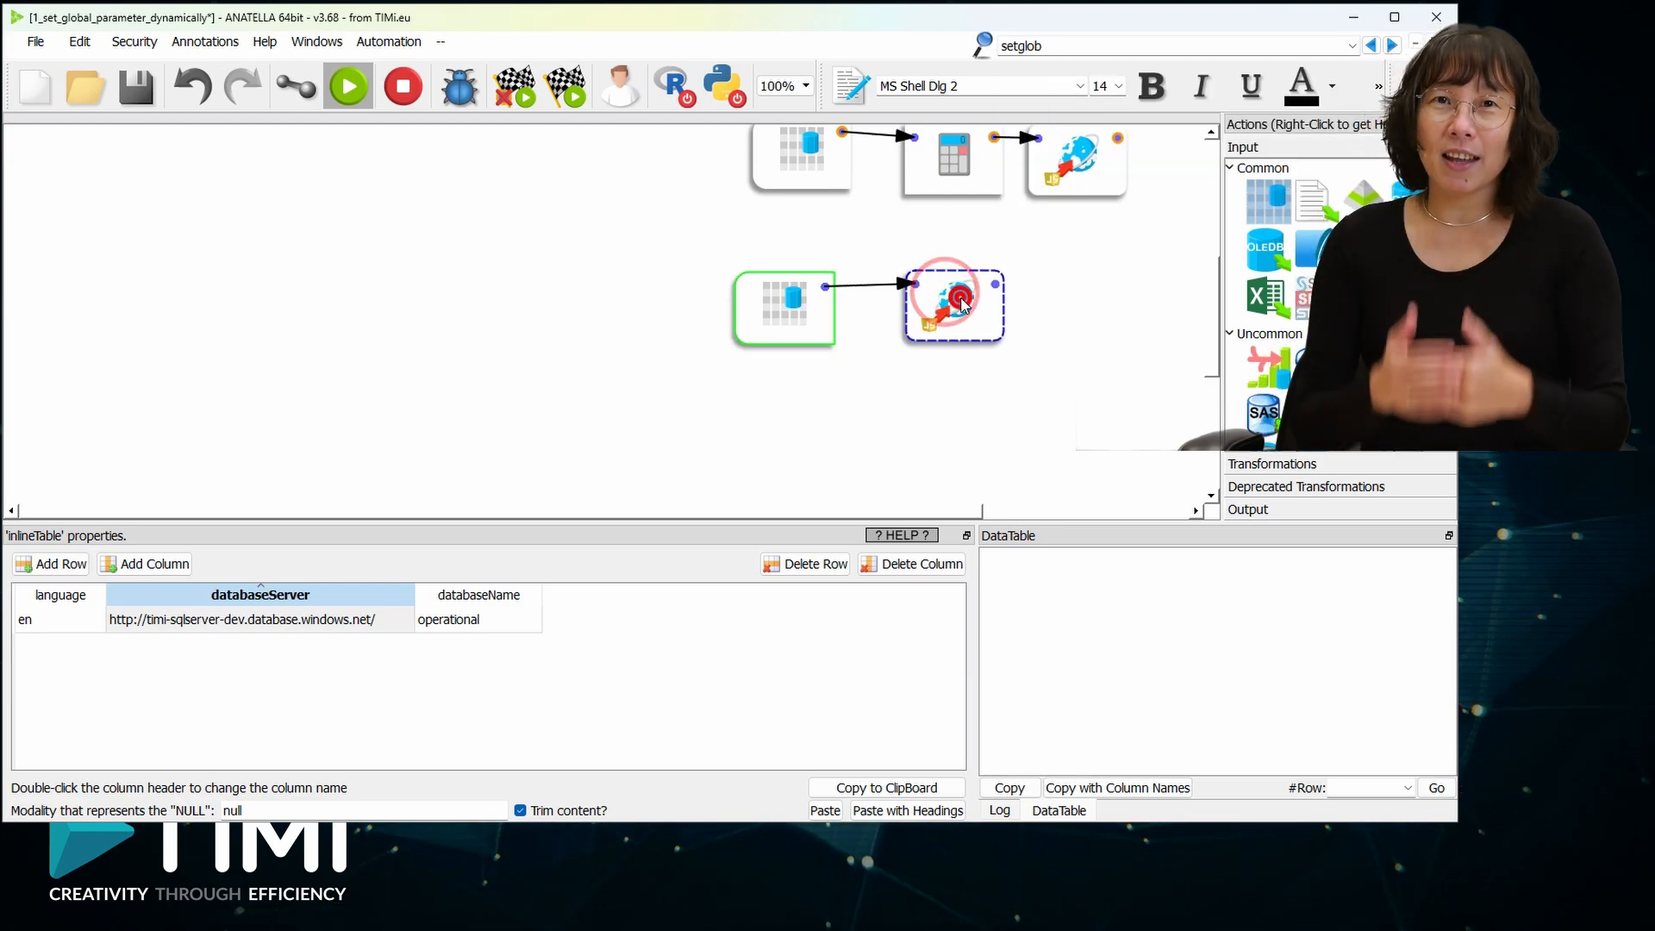
{"action": "double_click", "coordinate": [425, 639]}
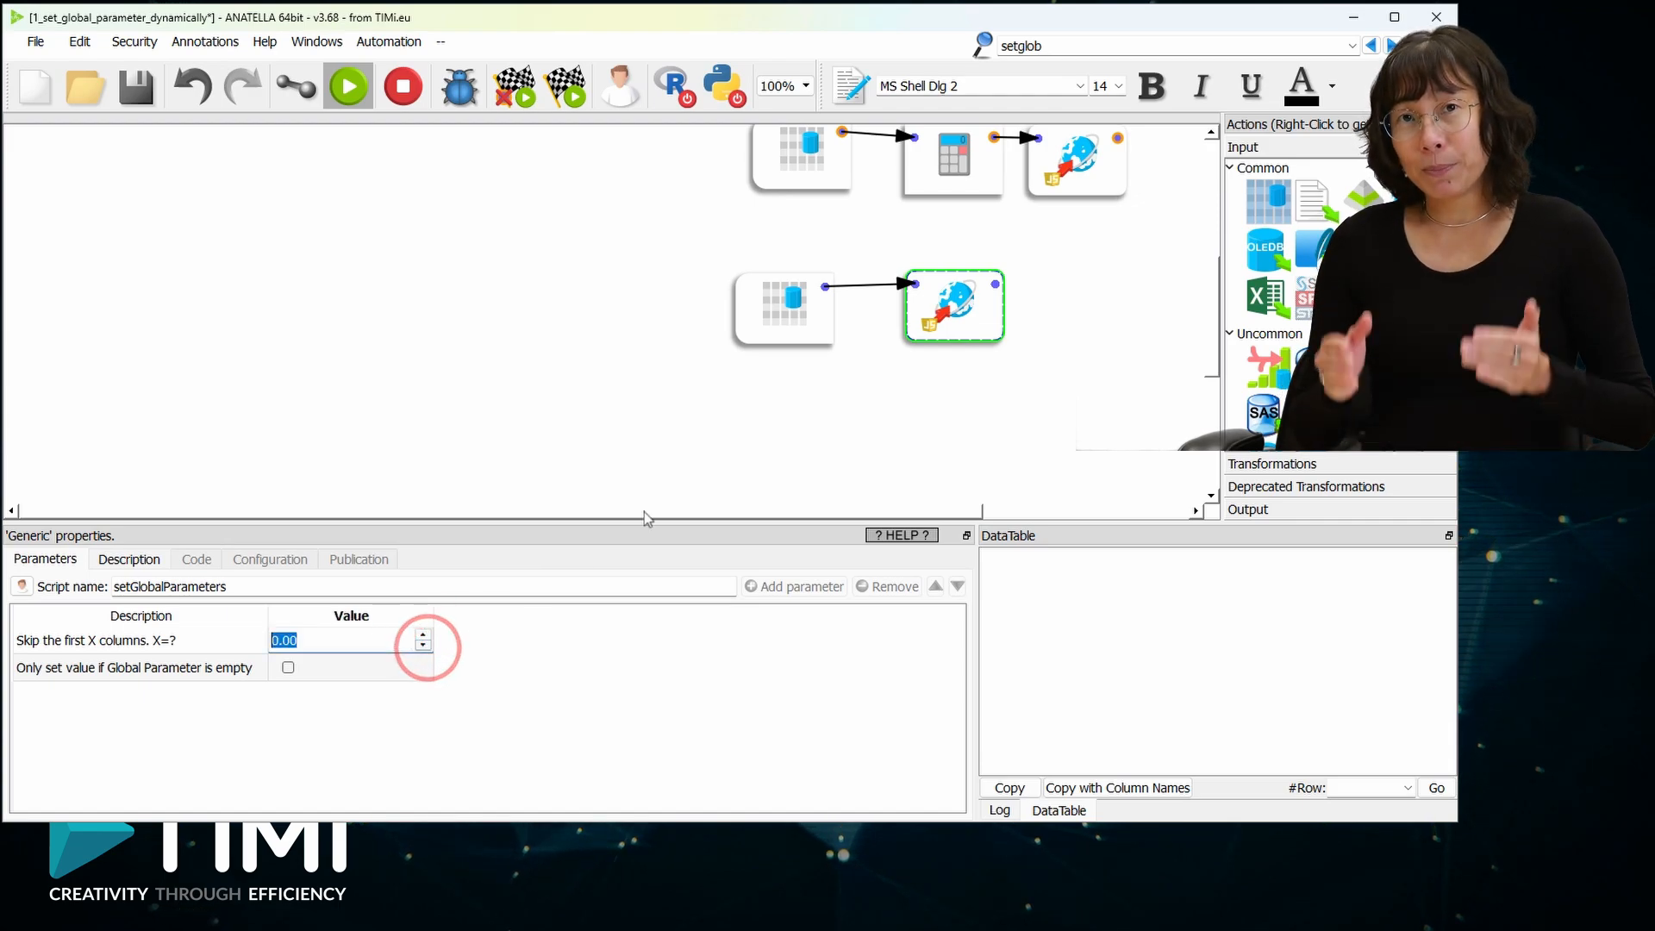
Run the second setGlobalParameters output and open the graph's global parameters to check them
{"action": "left_click", "coordinate": [996, 284]}
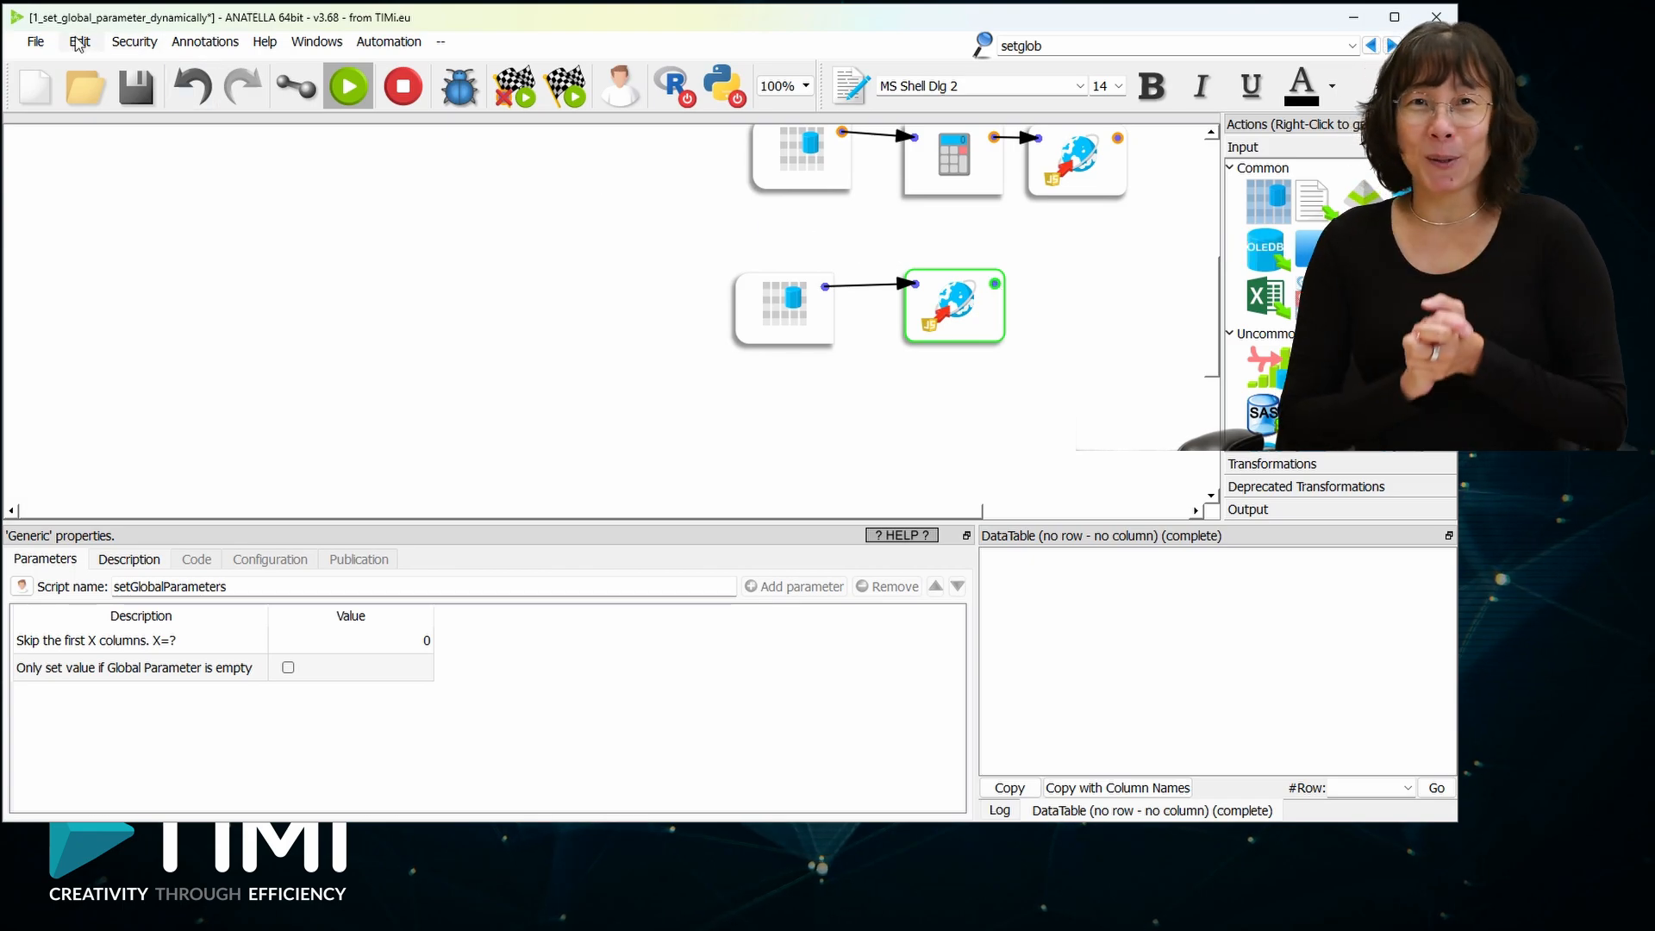
{"action": "left_click", "coordinate": [79, 43]}
{"action": "left_click", "coordinate": [125, 60]}
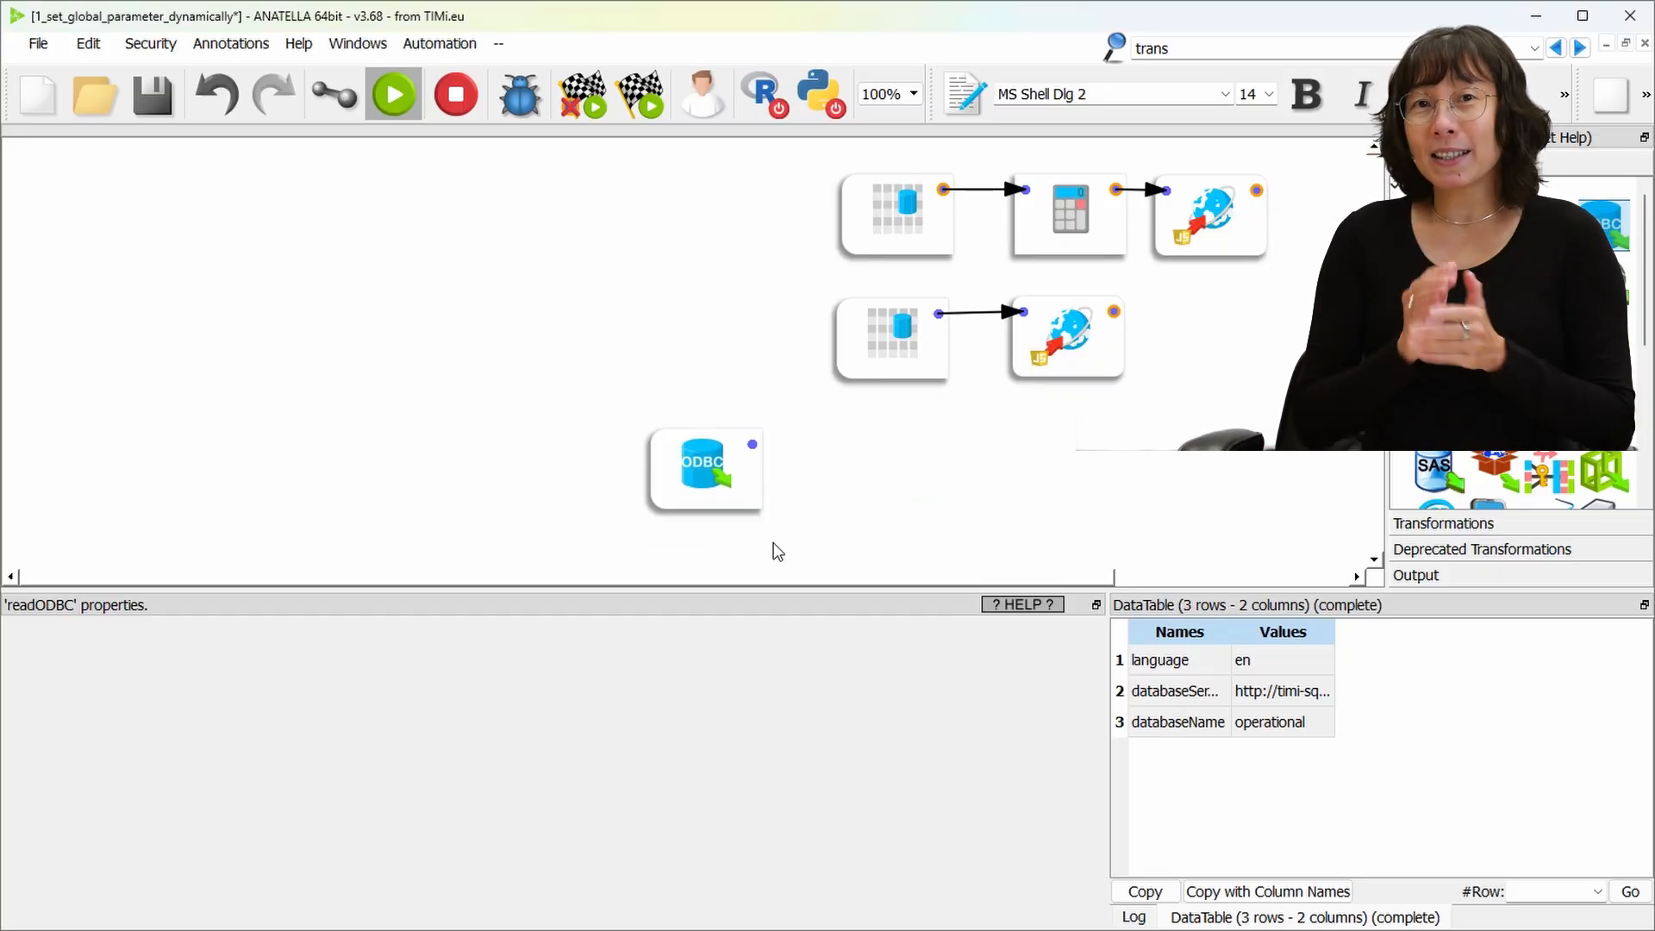
Place an inlineTable beside the readODBC action, paste the Names and Values table with headings, and widen both columns
{"action": "left_click", "coordinate": [722, 492]}
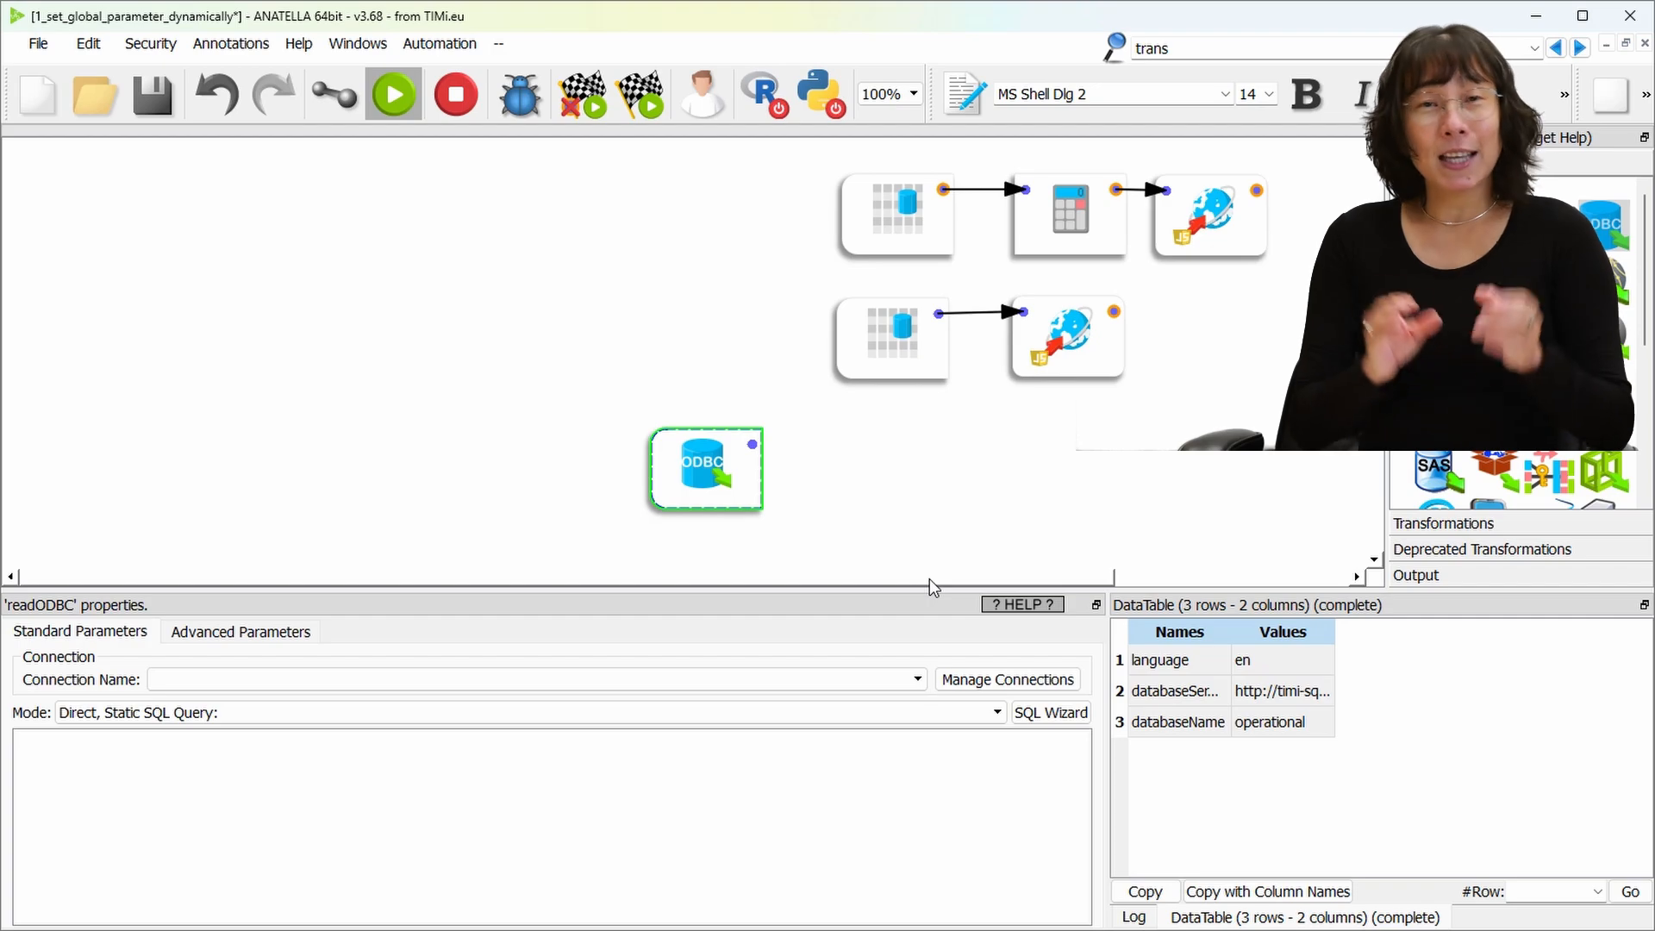
{"action": "left_click_drag", "start_coordinate": [1263, 309], "coordinate": [898, 464]}
{"action": "left_click", "coordinate": [898, 464]}
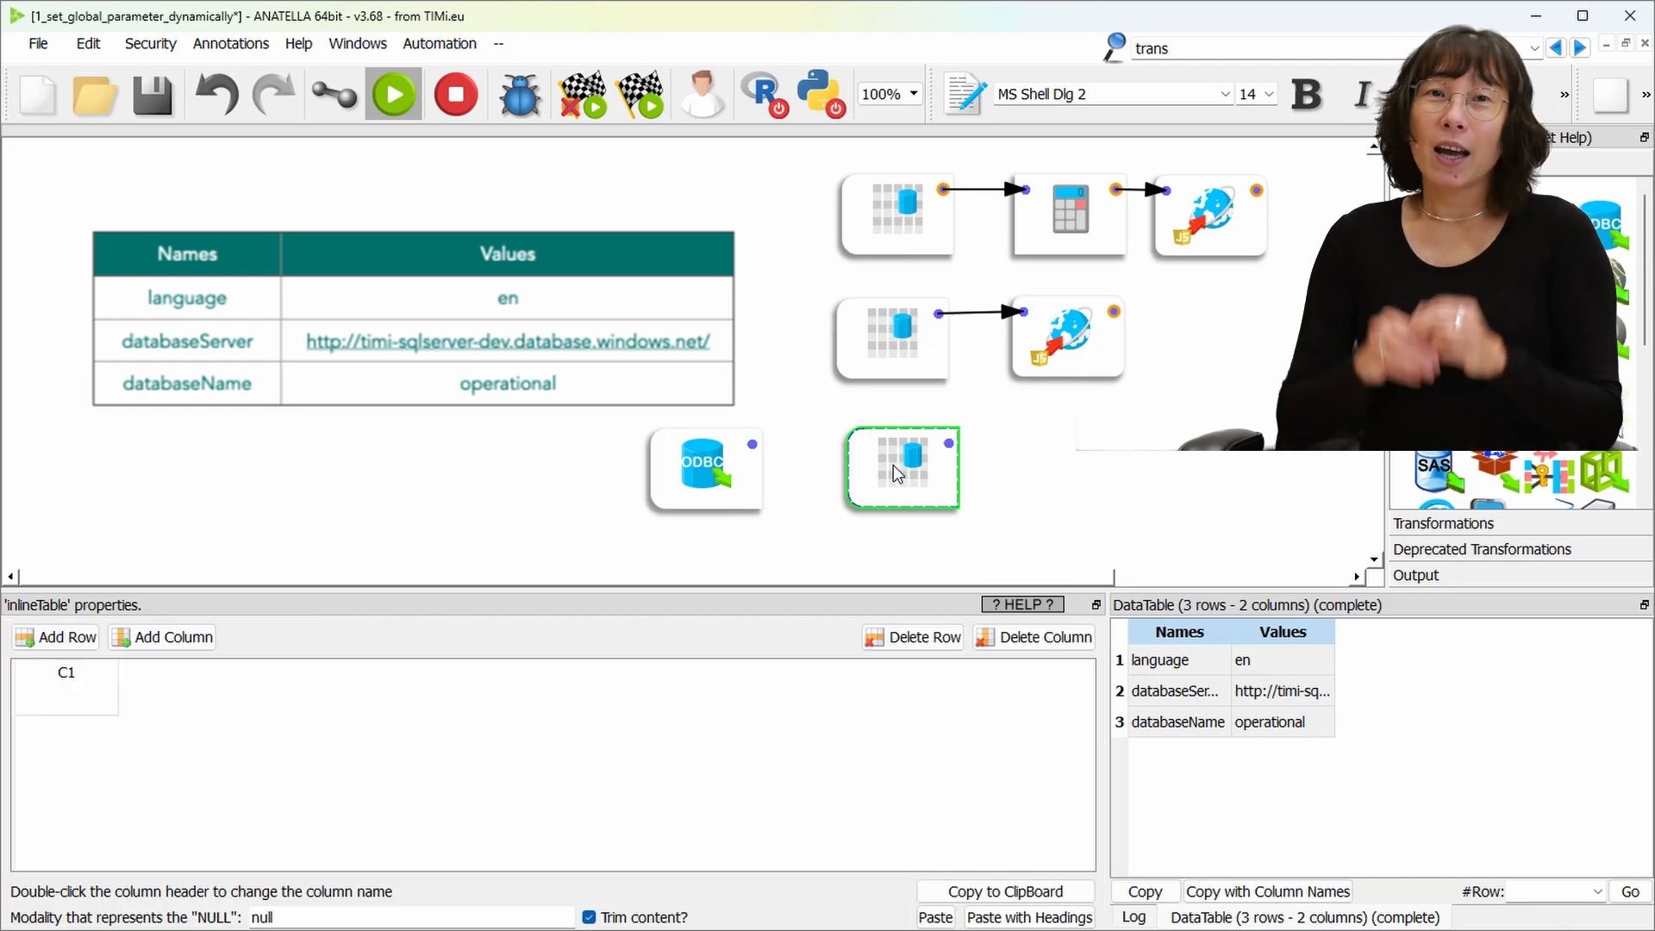
{"action": "left_click", "coordinate": [1009, 917]}
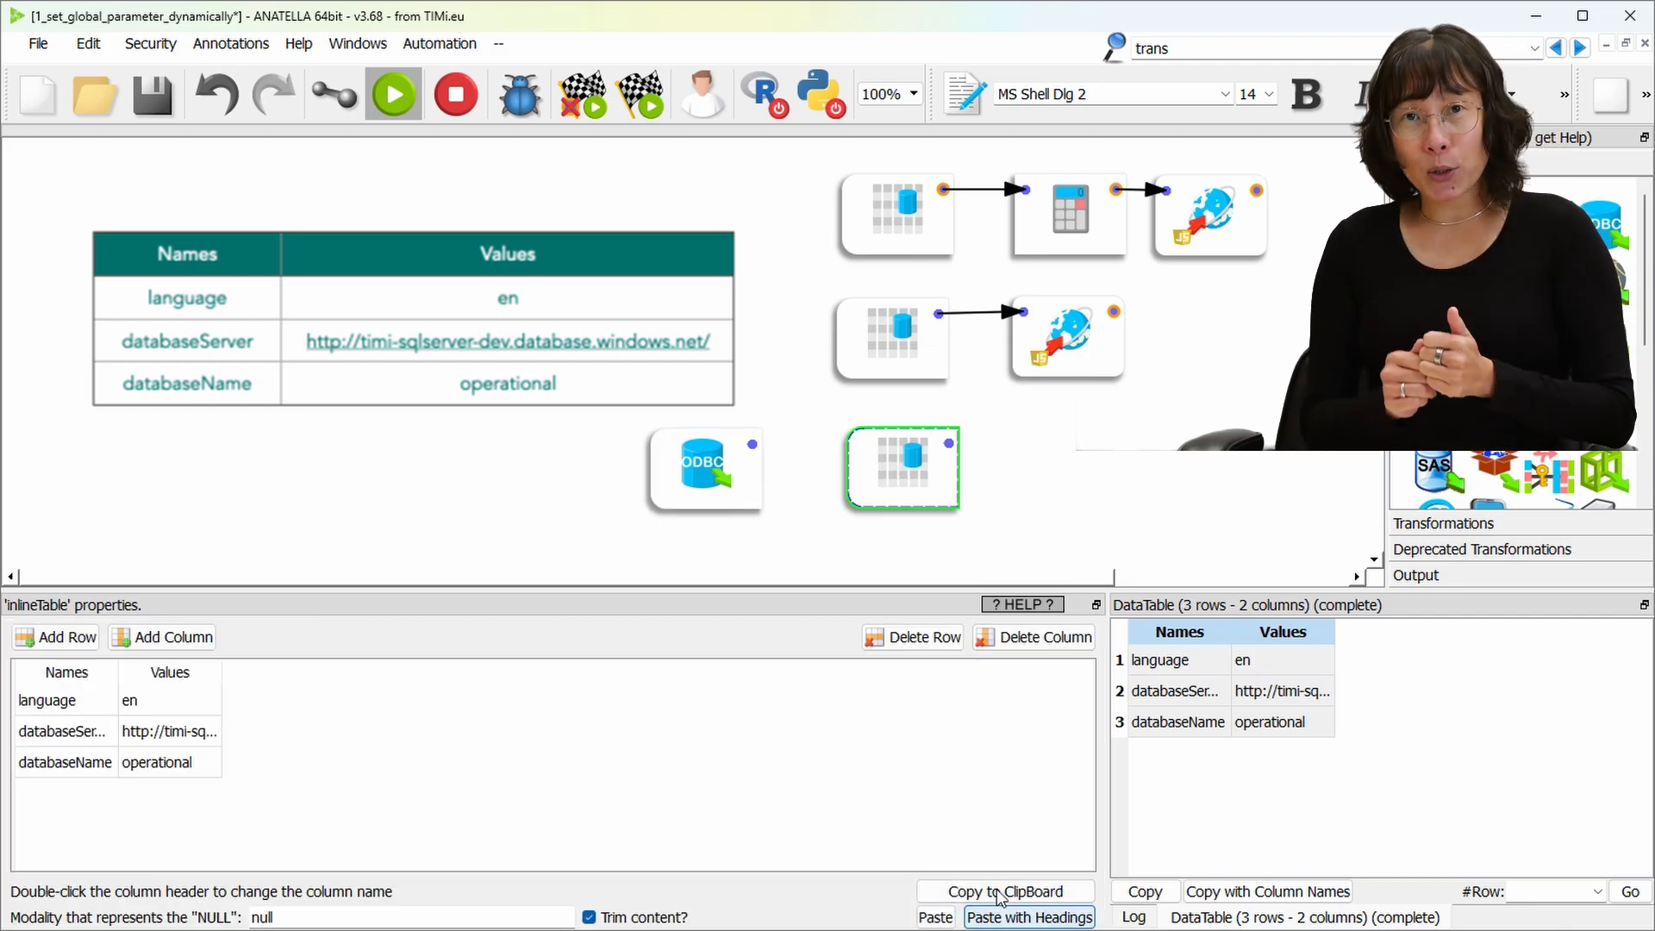
{"action": "left_click_drag", "start_coordinate": [122, 668], "coordinate": [193, 672]}
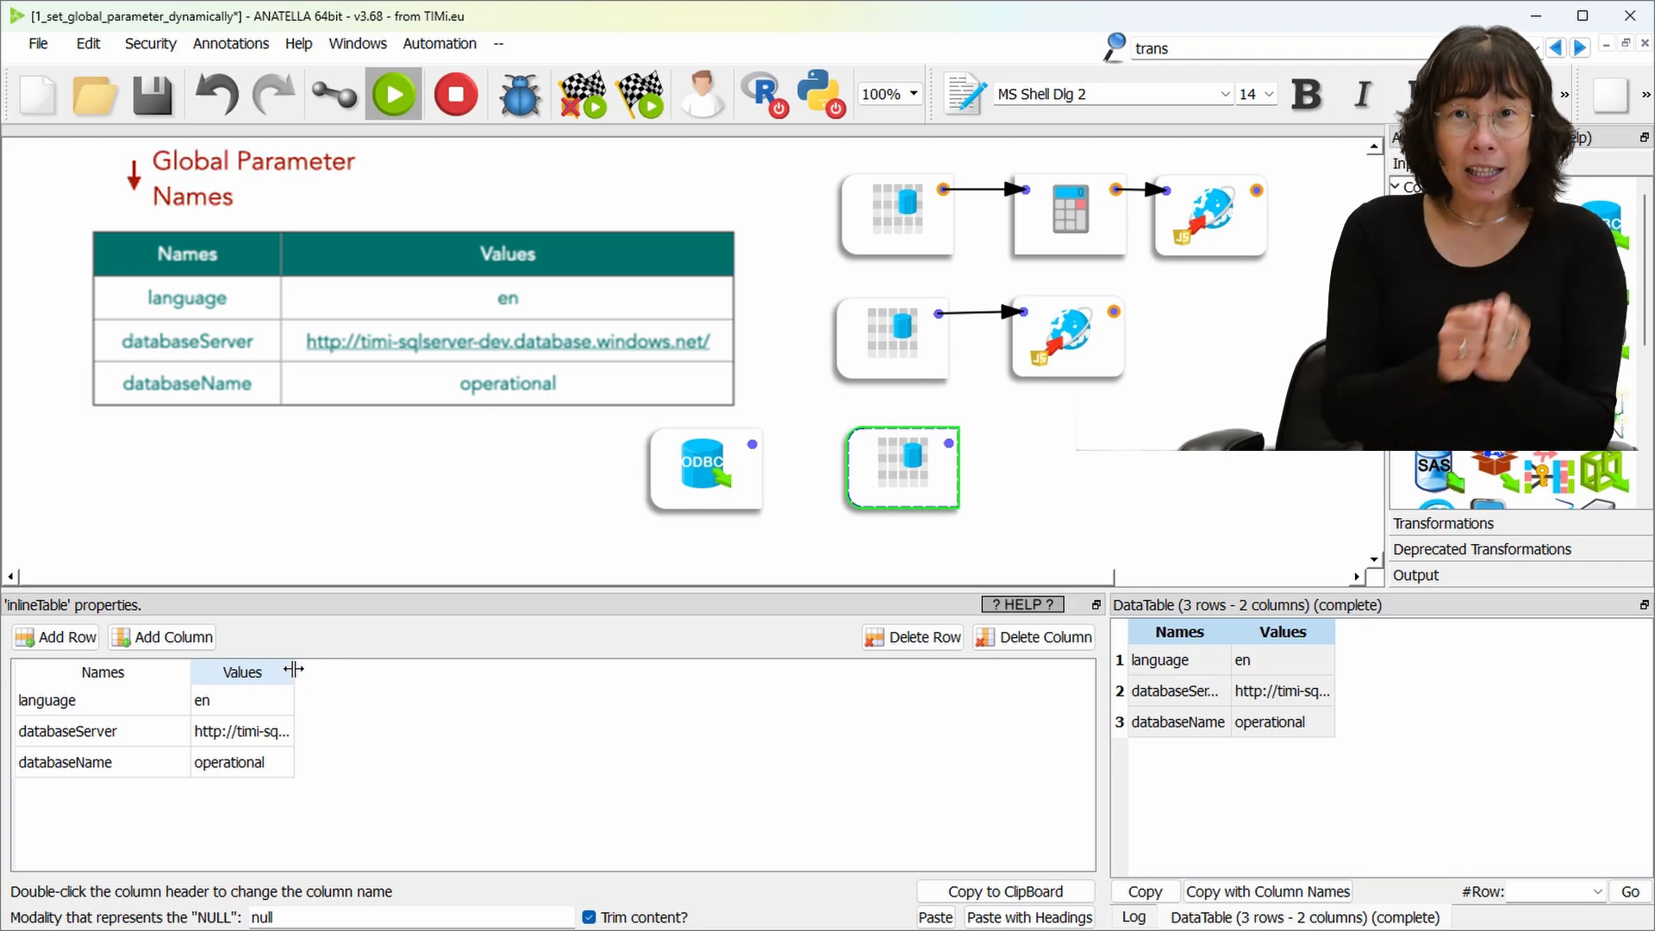
{"action": "left_click_drag", "start_coordinate": [294, 681], "coordinate": [395, 673]}
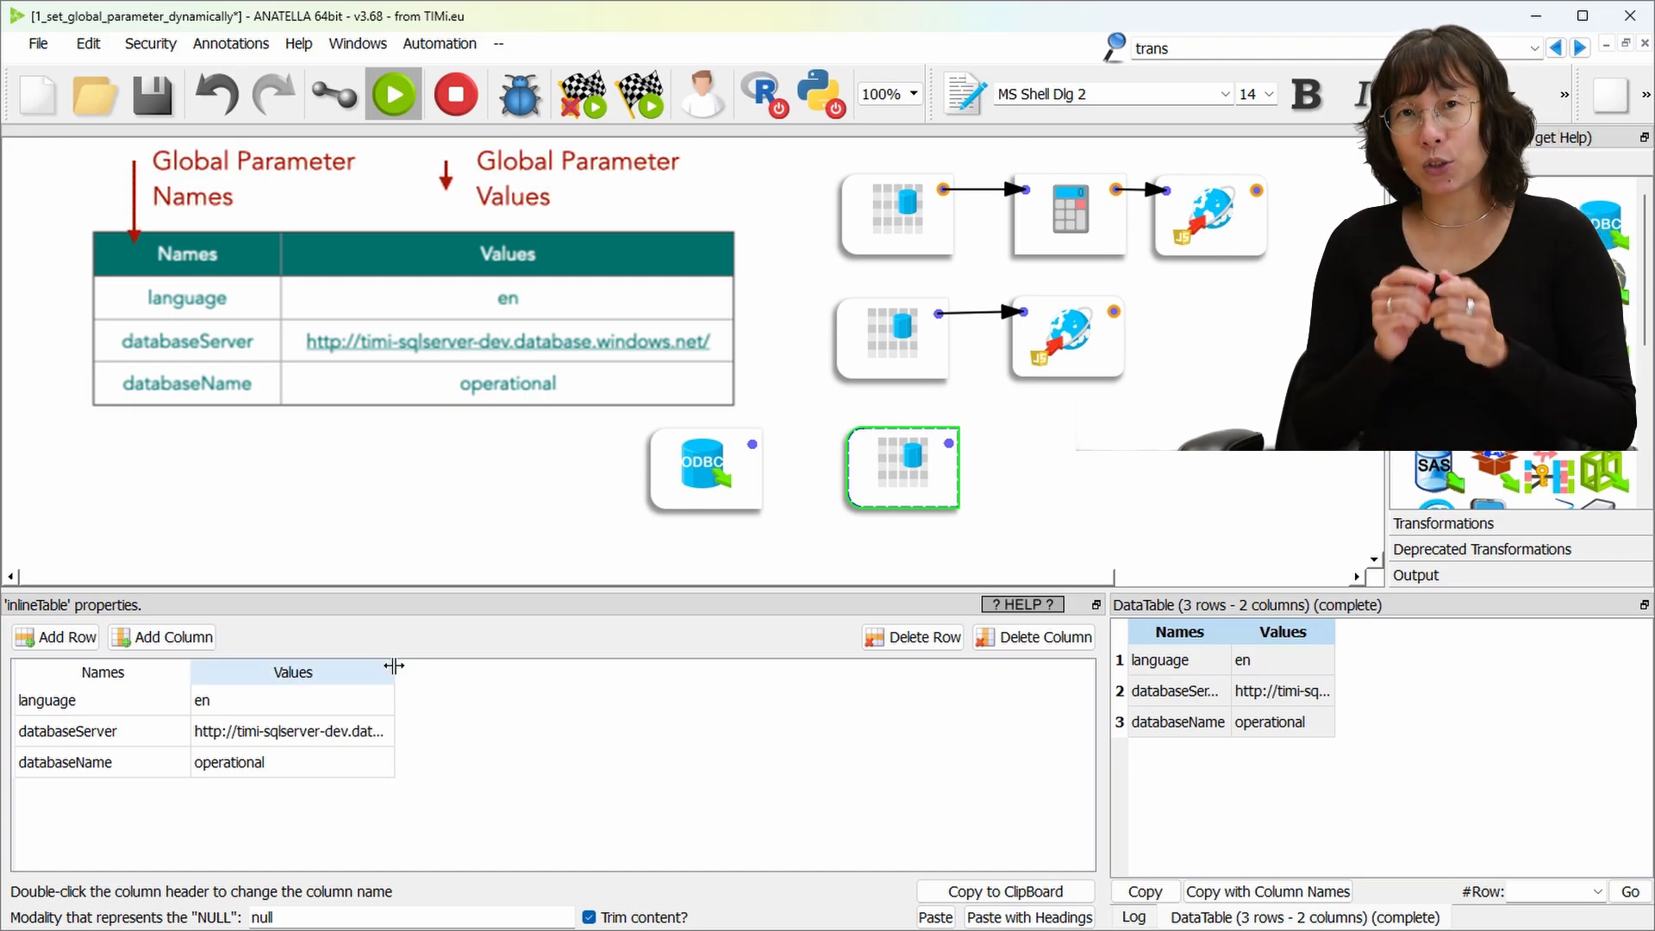
{"action": "left_click_drag", "start_coordinate": [427, 669], "coordinate": [572, 683]}
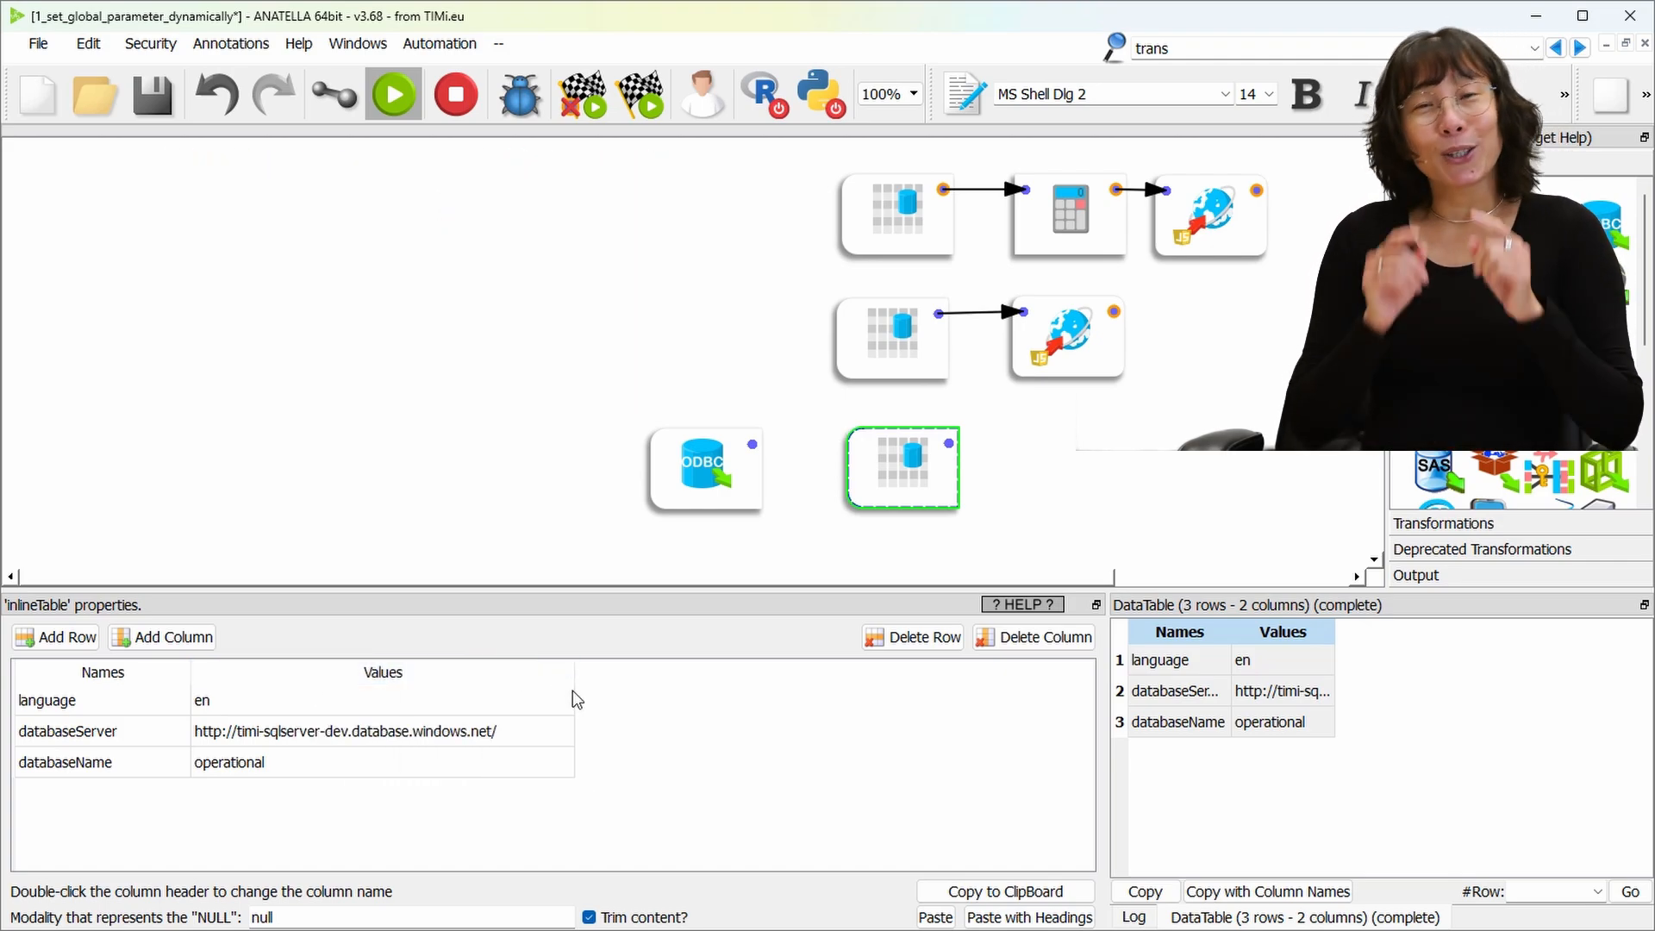
Connect a transpose action after the Names/Values table, enable first Column Contains Column Names, and run its output
{"action": "type", "text": "trans"}
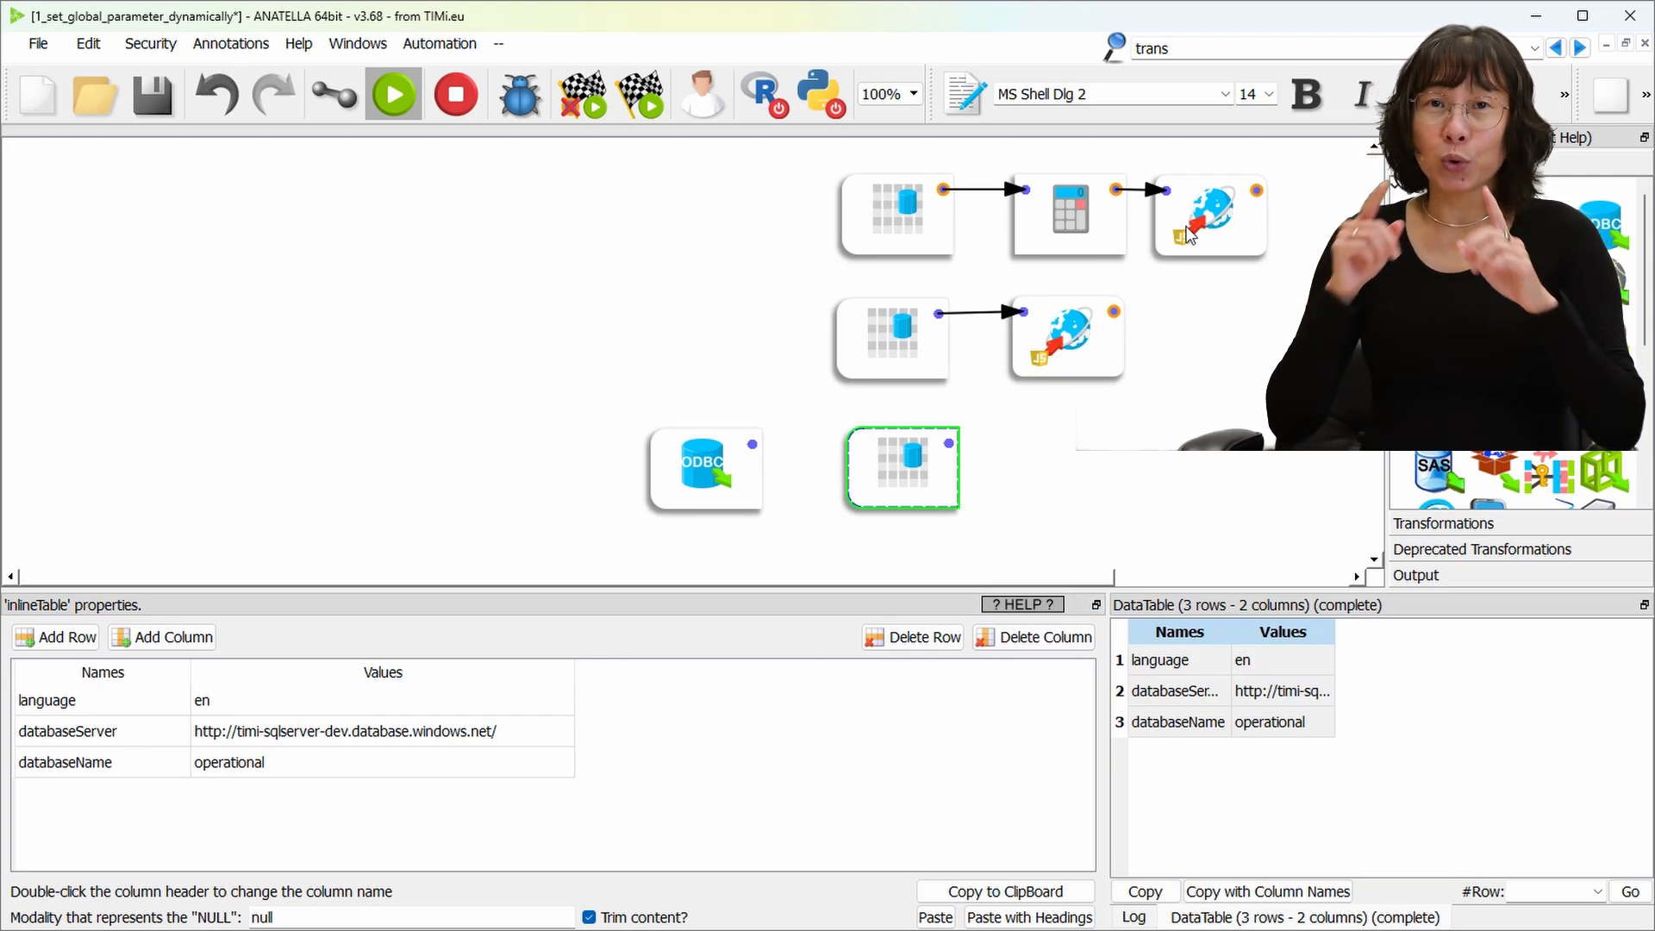
{"action": "type", "text": "p"}
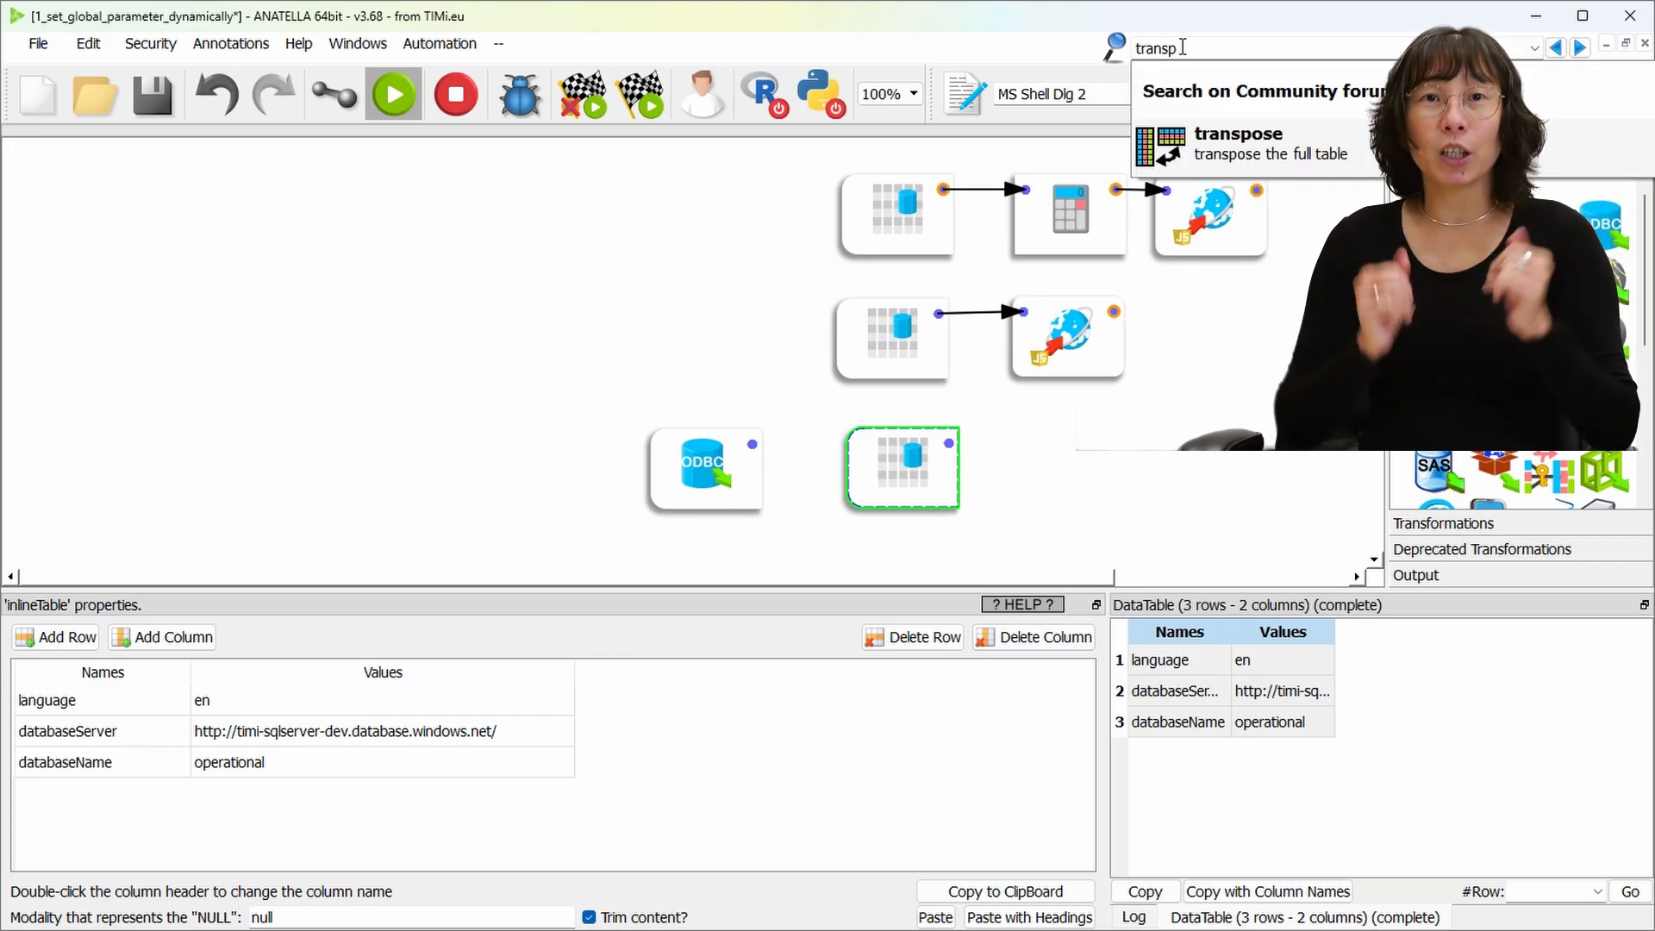
{"action": "left_click_drag", "start_coordinate": [1010, 409], "coordinate": [1035, 450]}
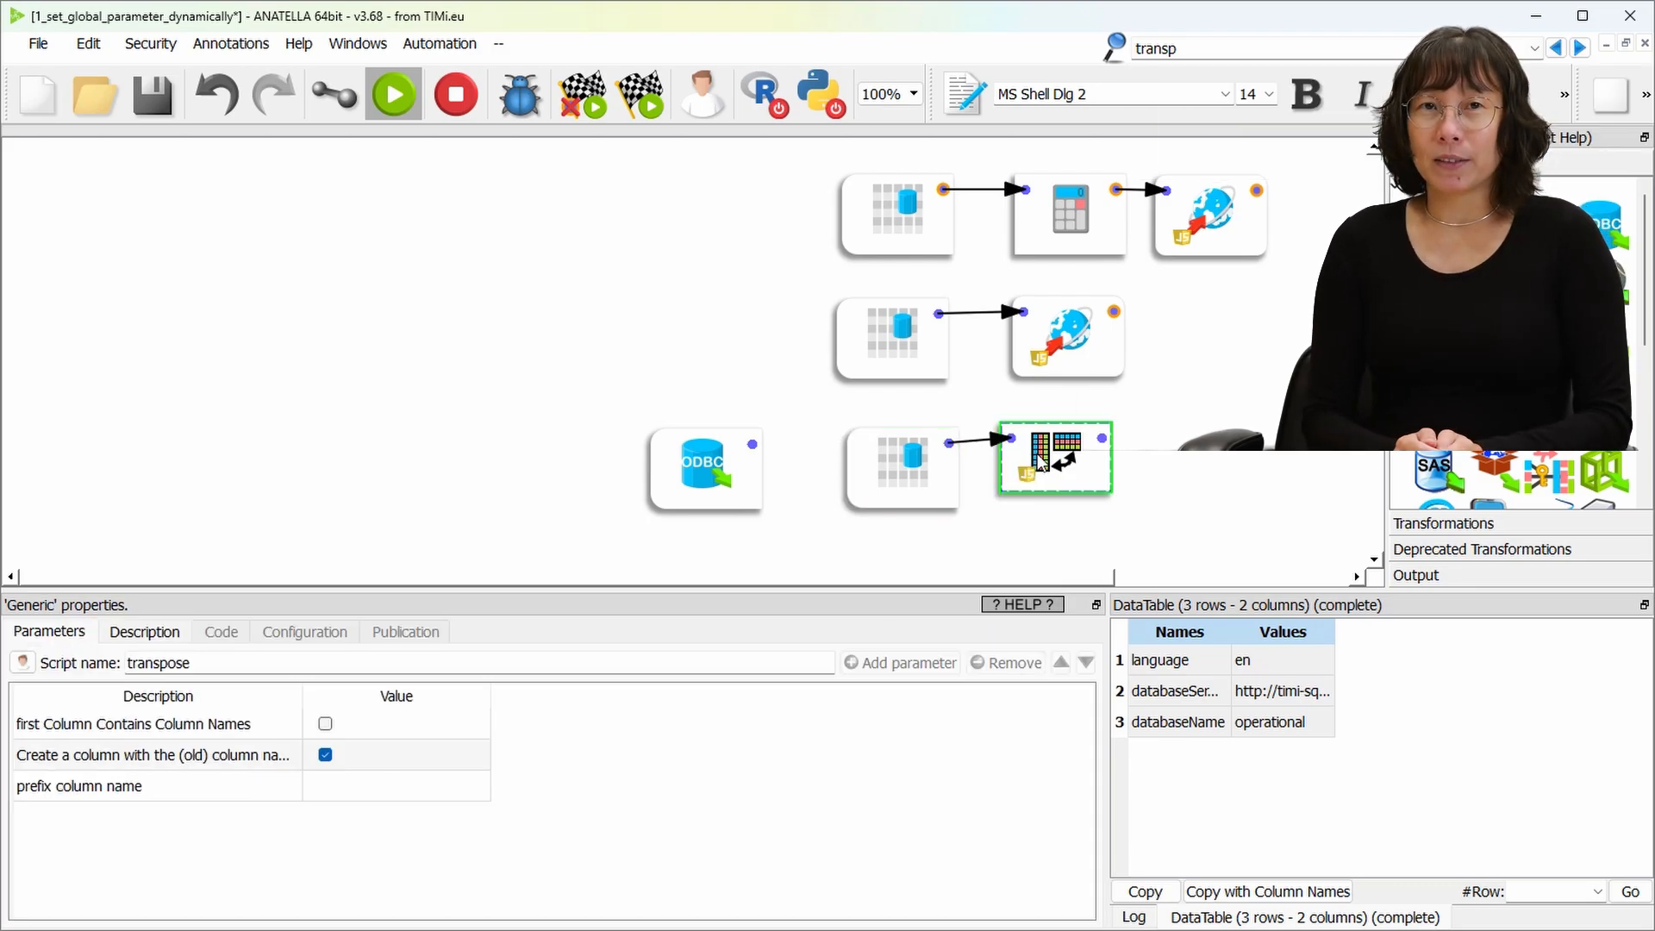
{"action": "left_click", "coordinate": [325, 723]}
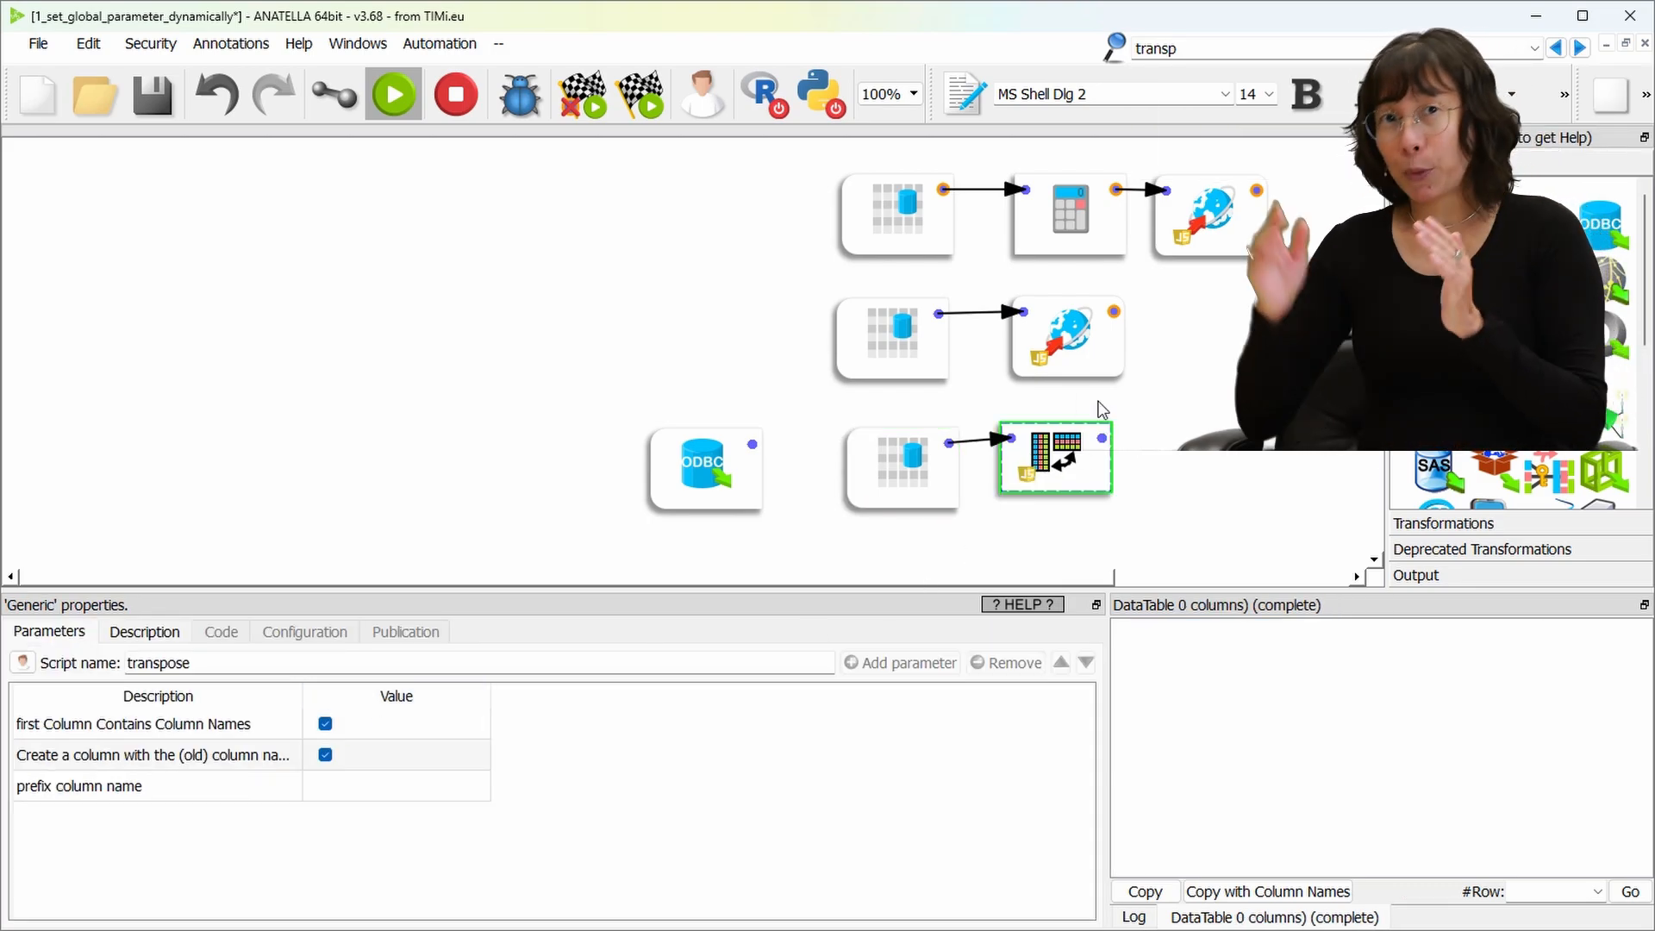
{"action": "left_click", "coordinate": [1102, 439]}
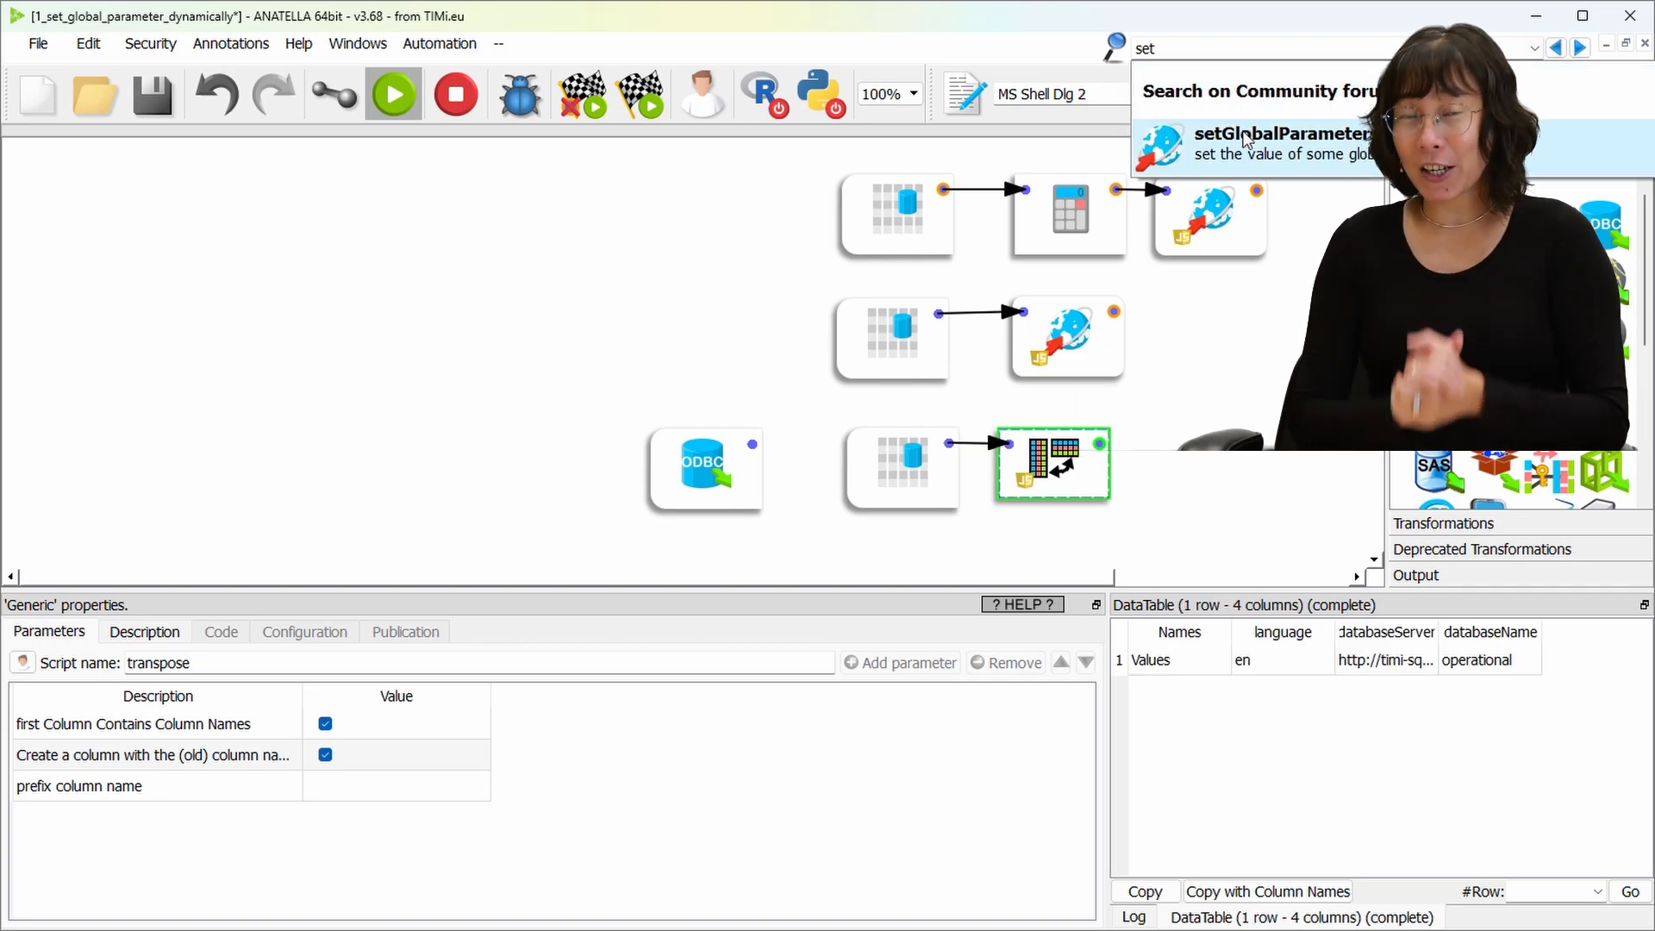
Add a setGlobalParameters action after transpose, set to skip the first 1 column
{"action": "left_click_drag", "start_coordinate": [1244, 133], "coordinate": [1200, 438]}
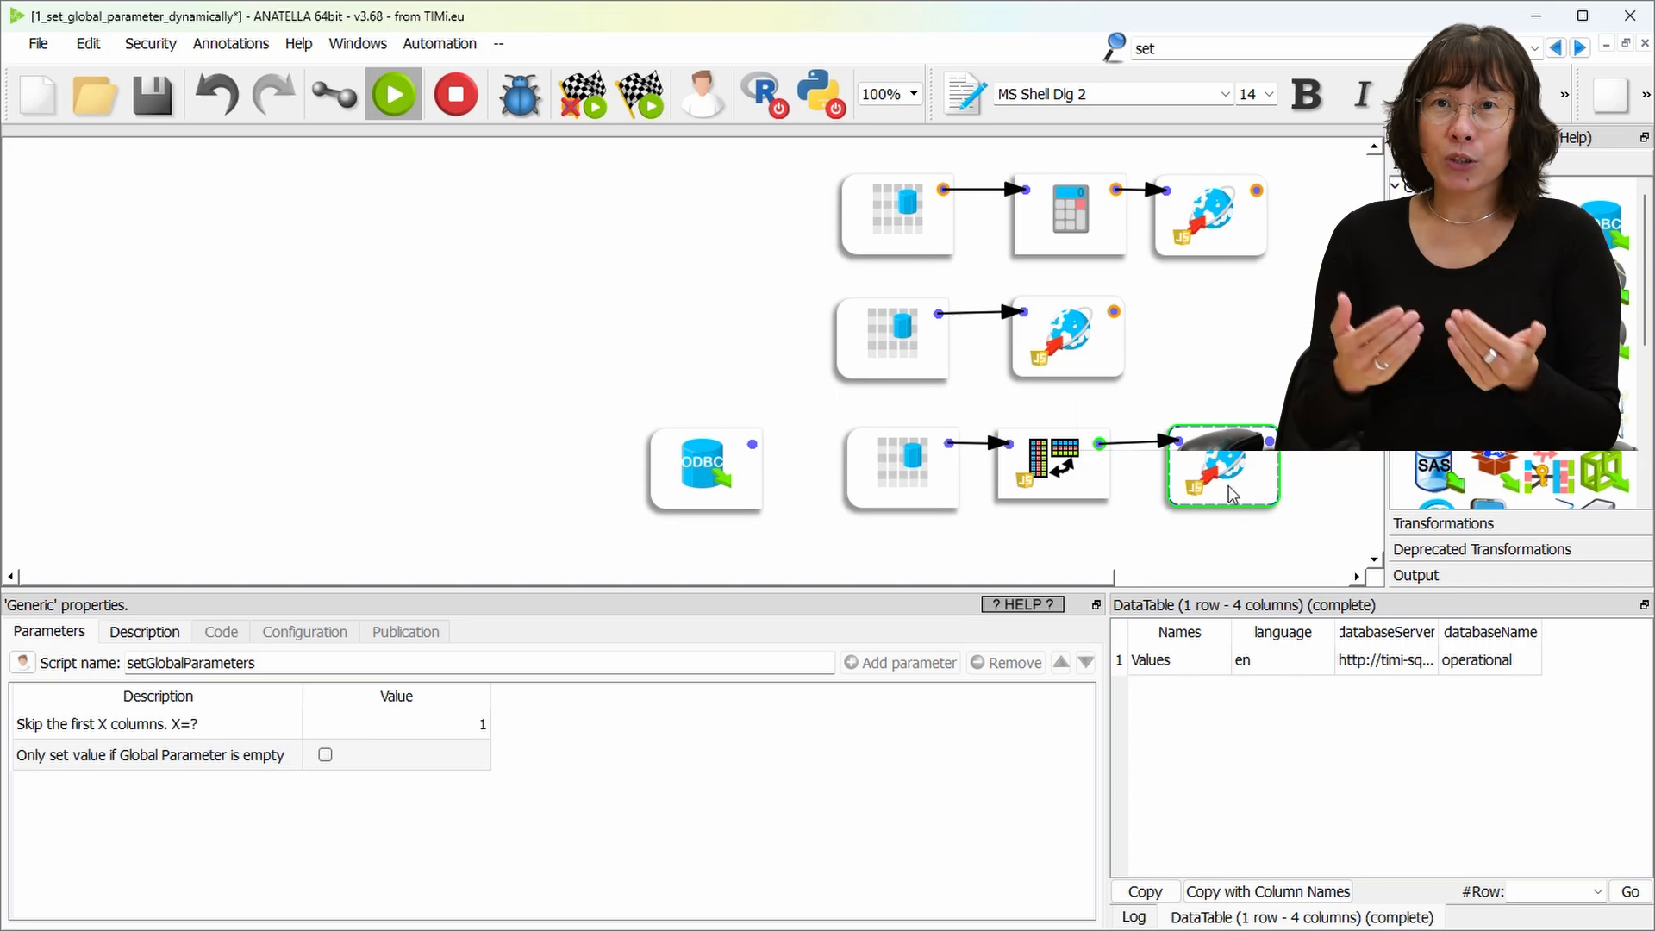
Remove dateReport, databaseServer, databaseName and language from the graph's global parameters and accept the change
{"action": "left_click", "coordinate": [87, 43]}
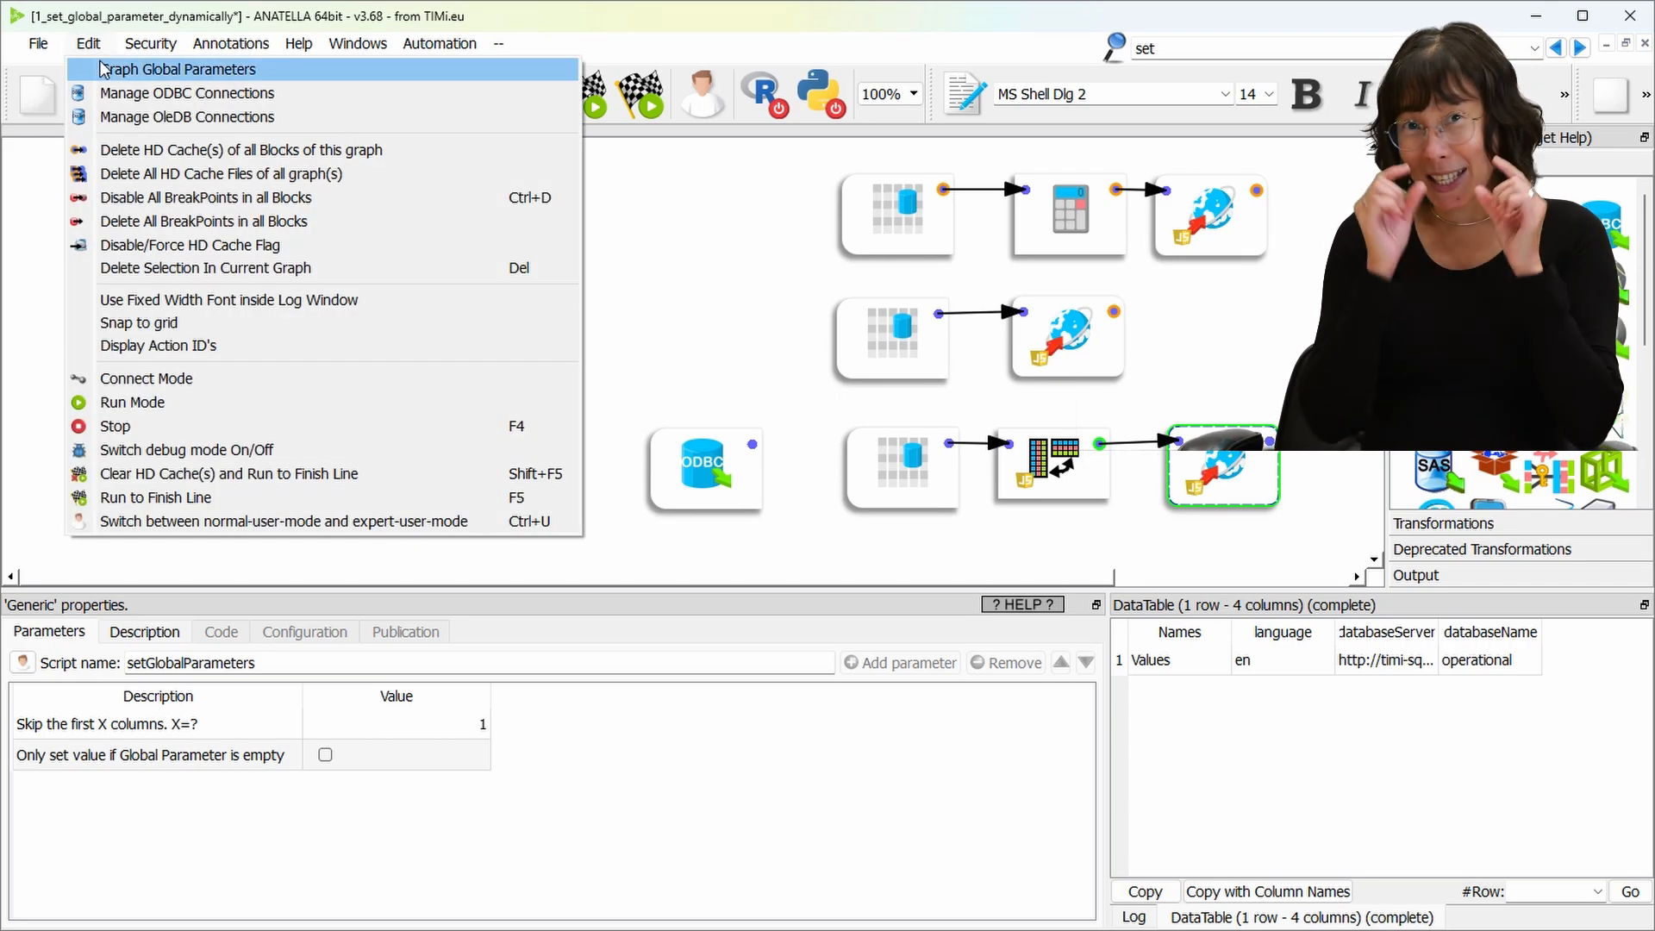
{"action": "left_click", "coordinate": [129, 64]}
{"action": "left_click", "coordinate": [664, 552]}
{"action": "left_click", "coordinate": [1224, 387]}
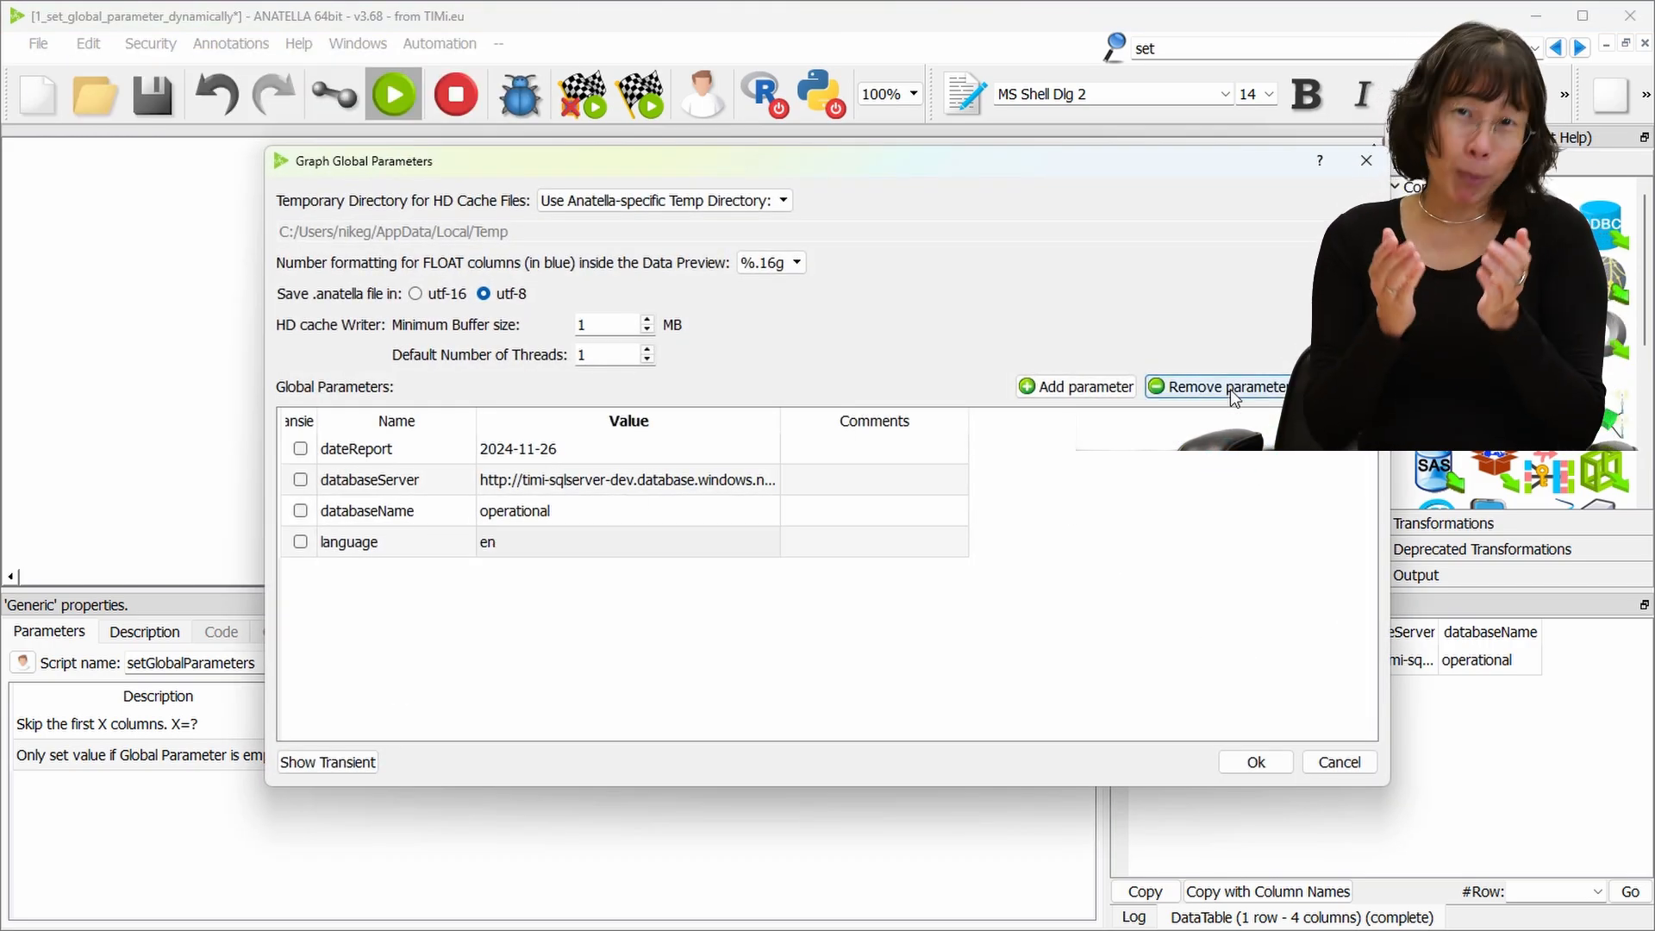
{"action": "left_click", "coordinate": [1234, 386]}
{"action": "left_click", "coordinate": [613, 488]}
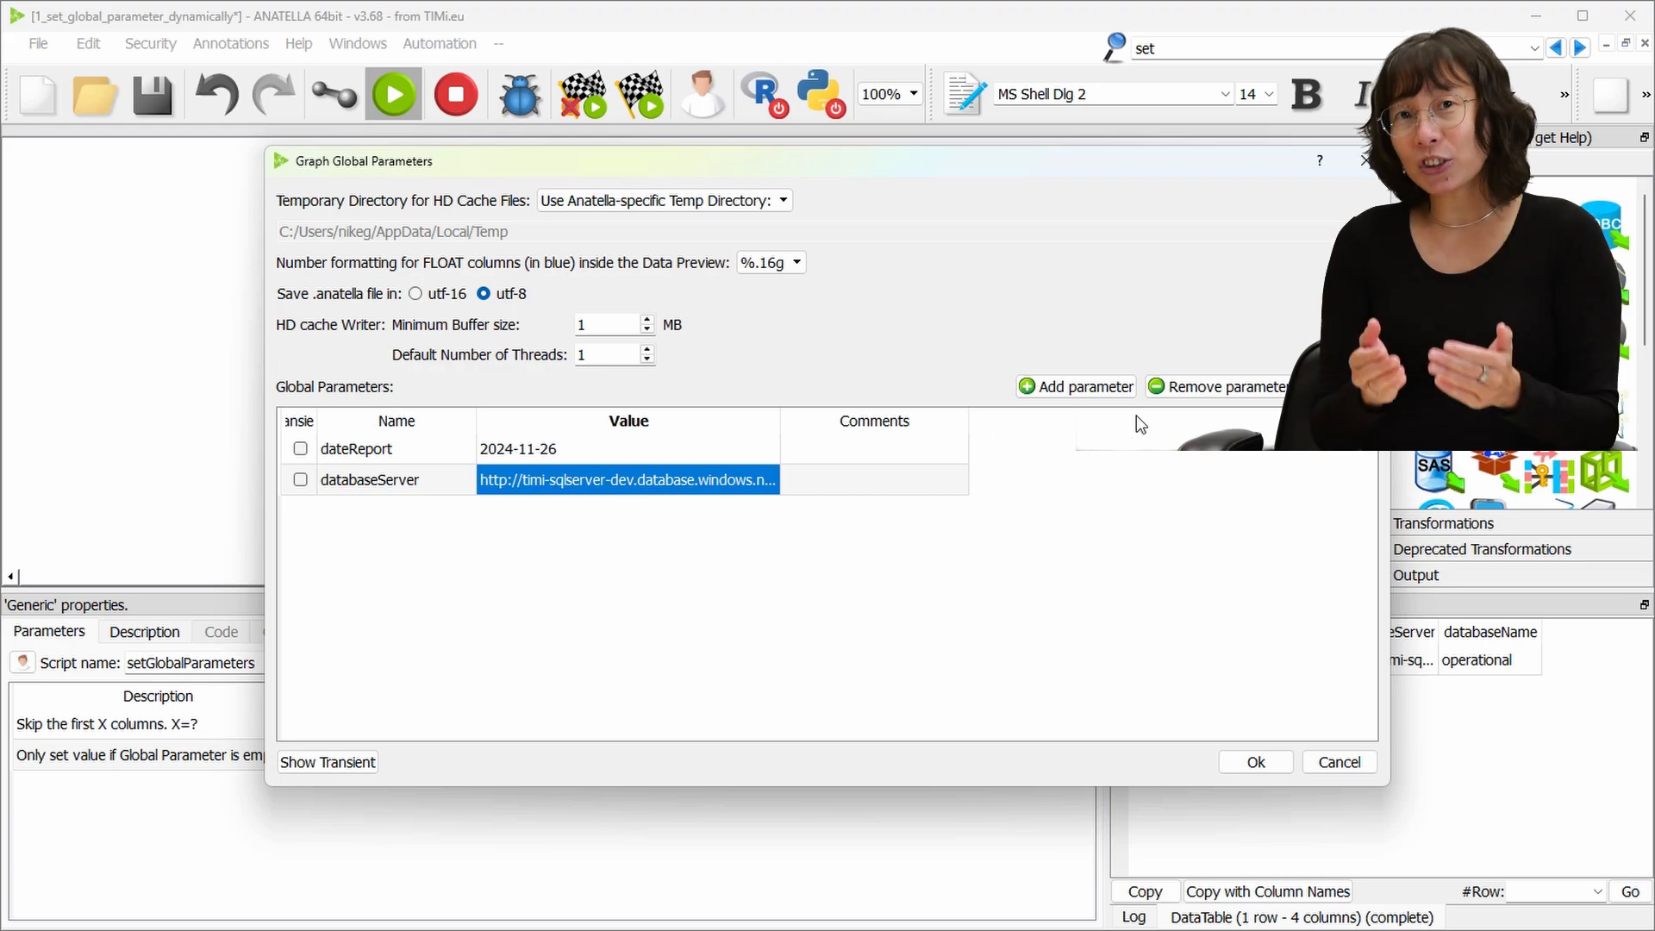
{"action": "left_click", "coordinate": [1232, 386]}
{"action": "left_click", "coordinate": [635, 458]}
{"action": "left_click", "coordinate": [1234, 392]}
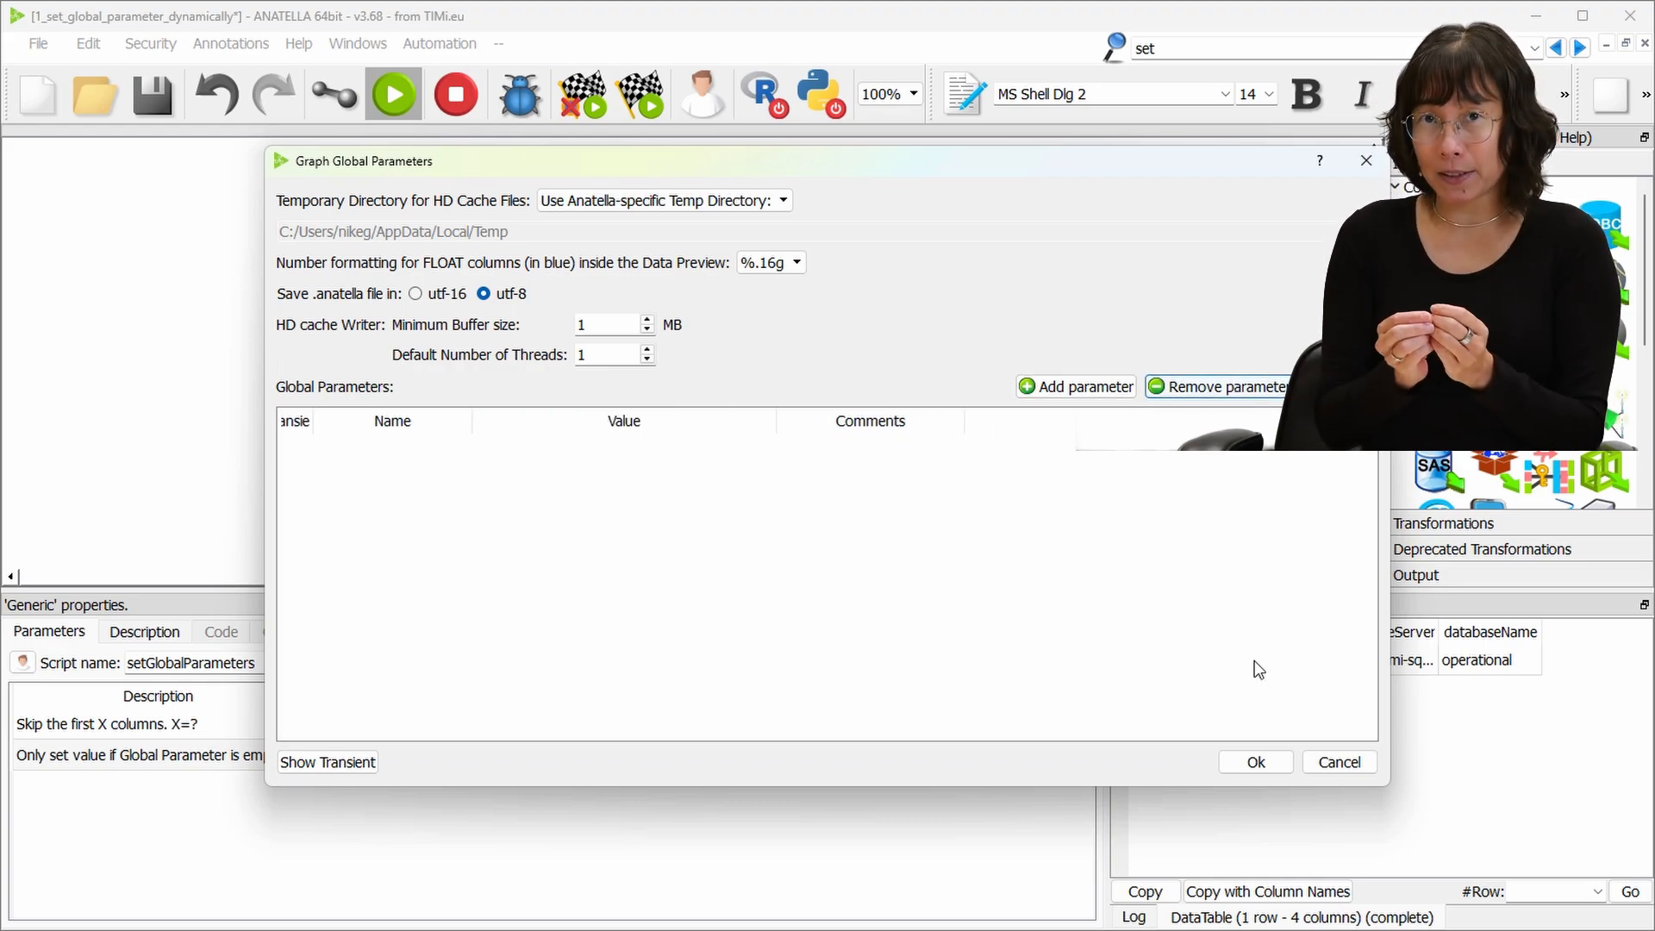
{"action": "left_click", "coordinate": [1255, 762]}
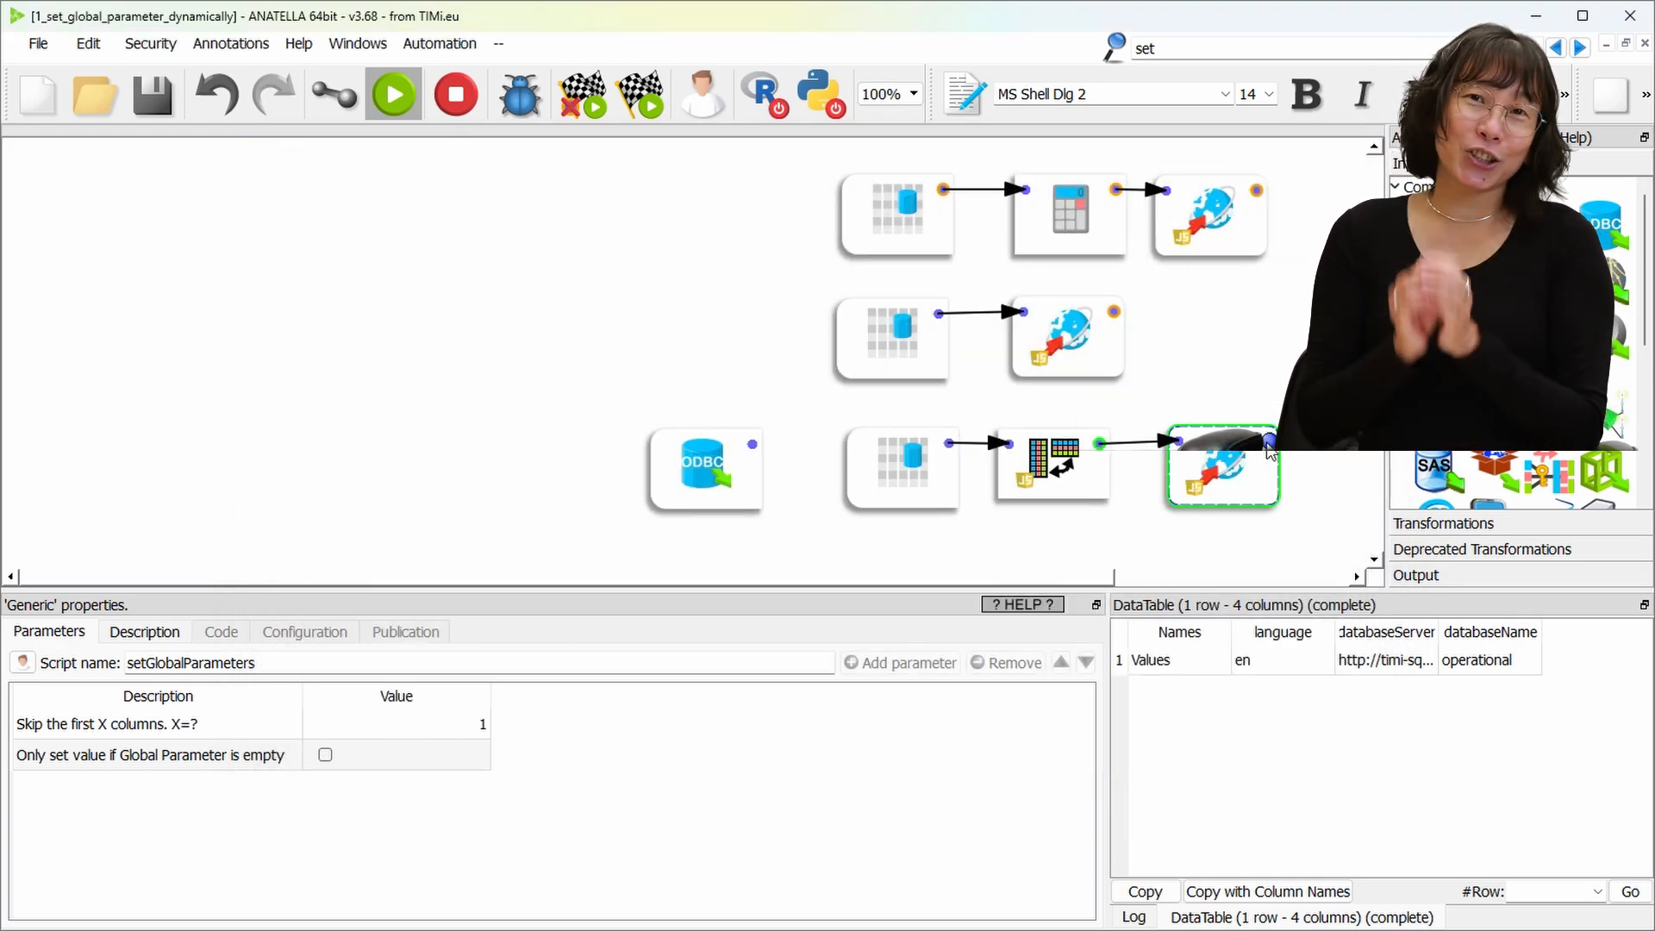
Run the setGlobalParameters action after transpose and check the language, databaseServer and databaseName entries in the graph's global parameters
{"action": "left_click", "coordinate": [34, 43]}
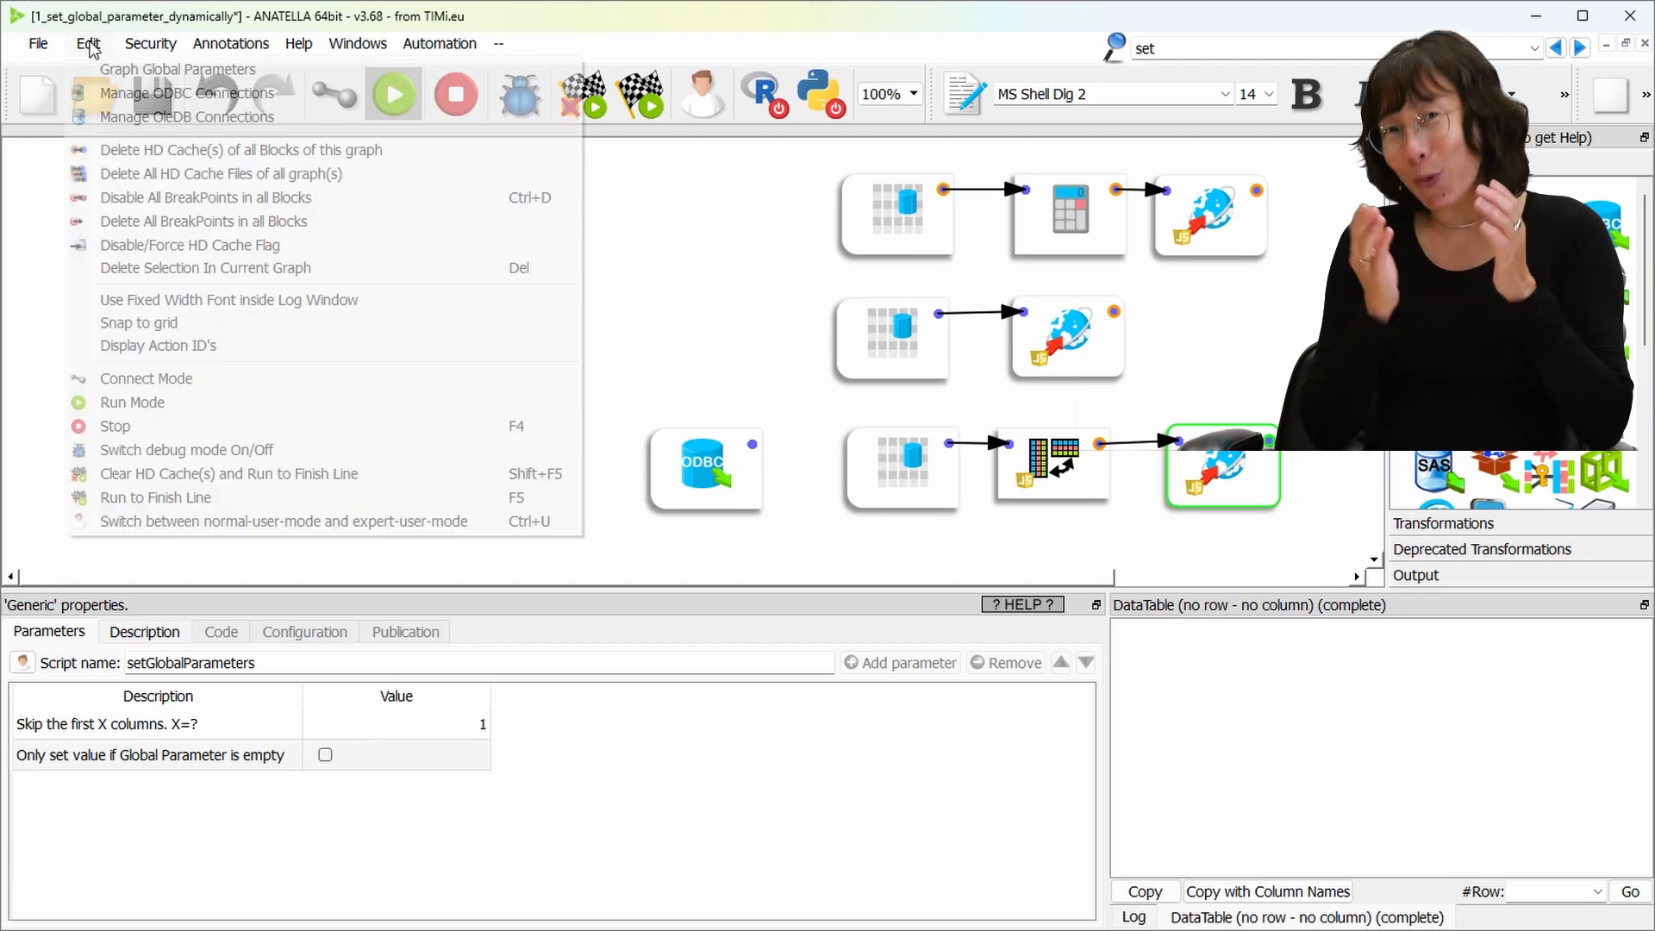
{"action": "left_click", "coordinate": [115, 68]}
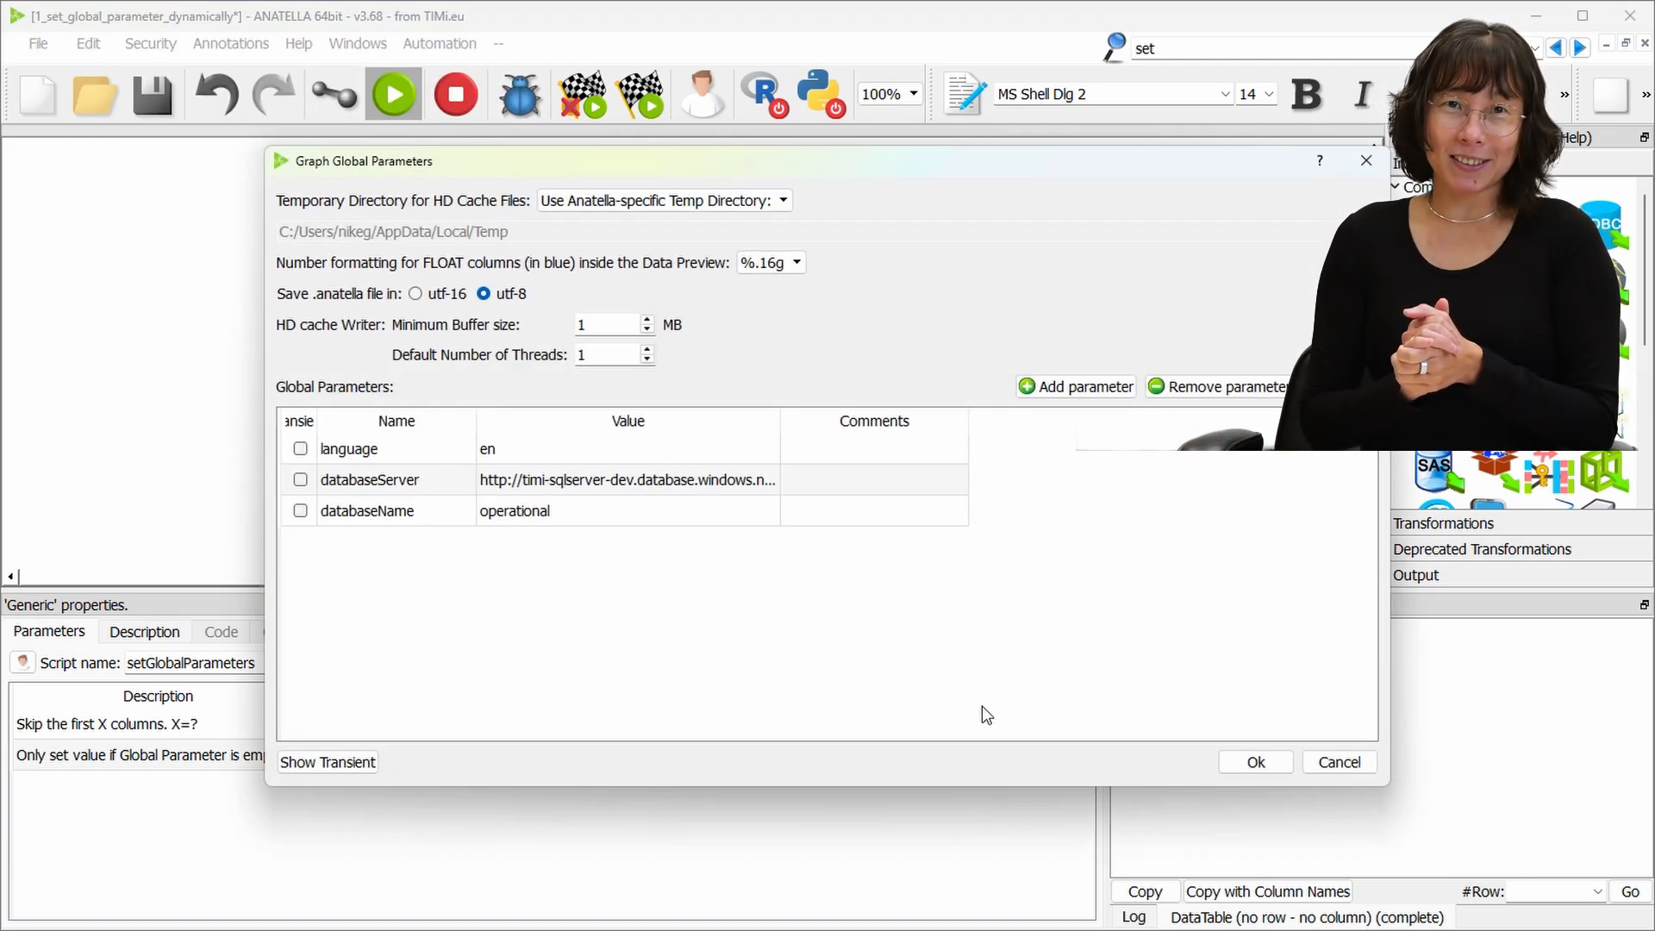
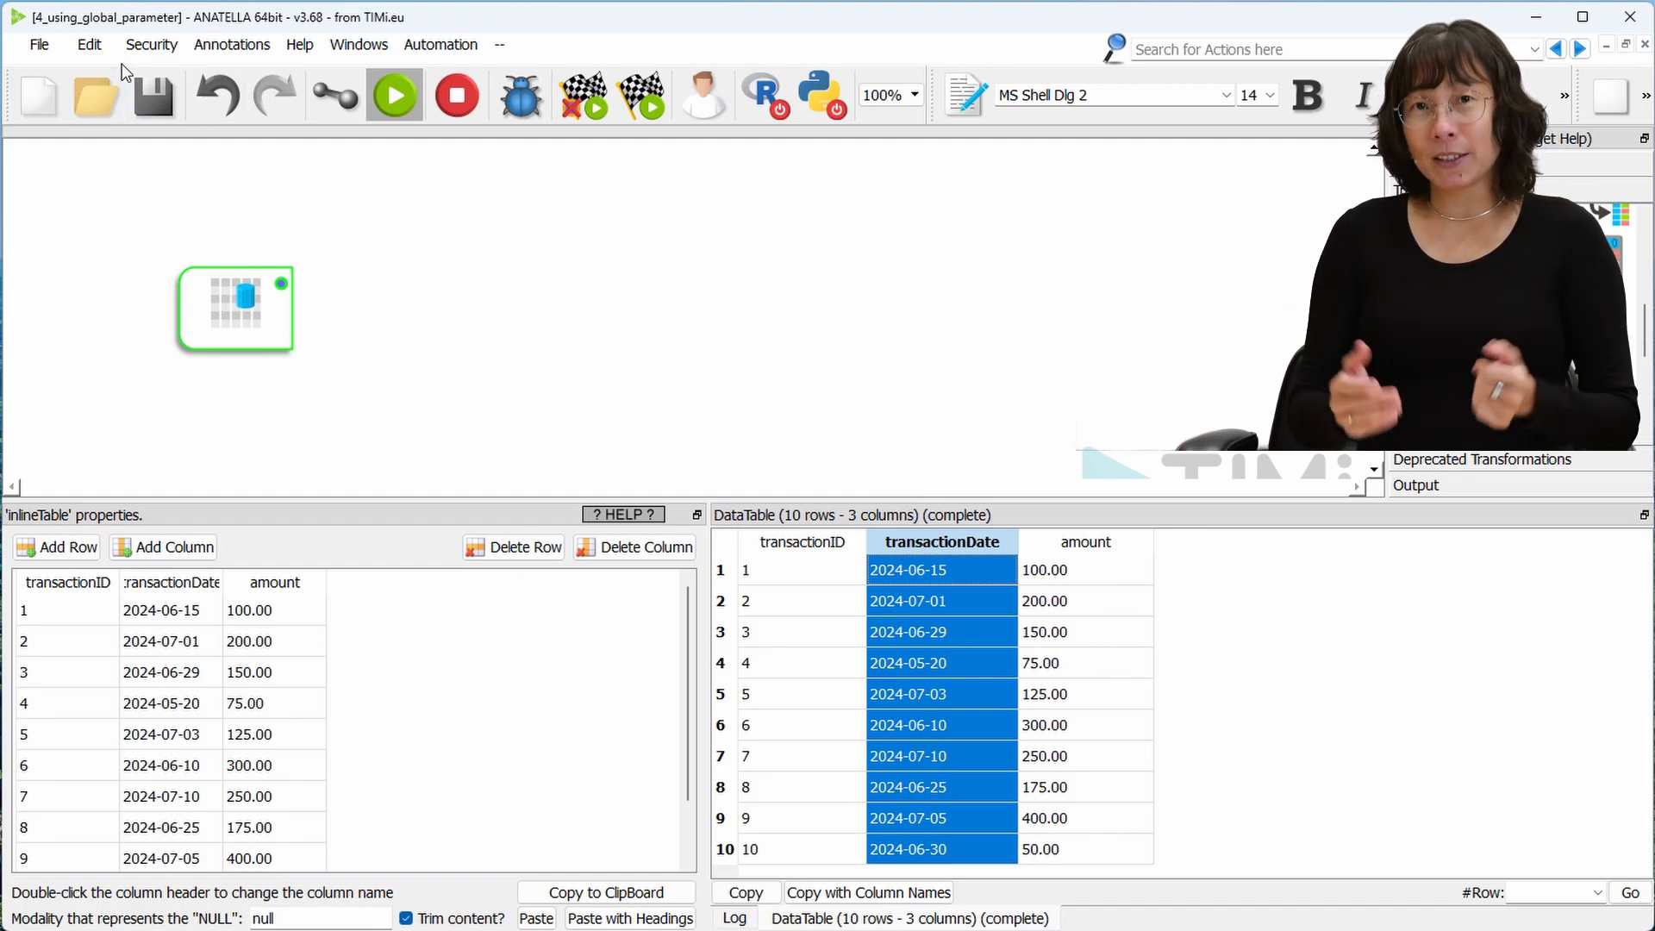
Add a graph global parameter named cutOffDate with the value 2024-06-30 and accept the change
{"action": "left_click", "coordinate": [91, 45]}
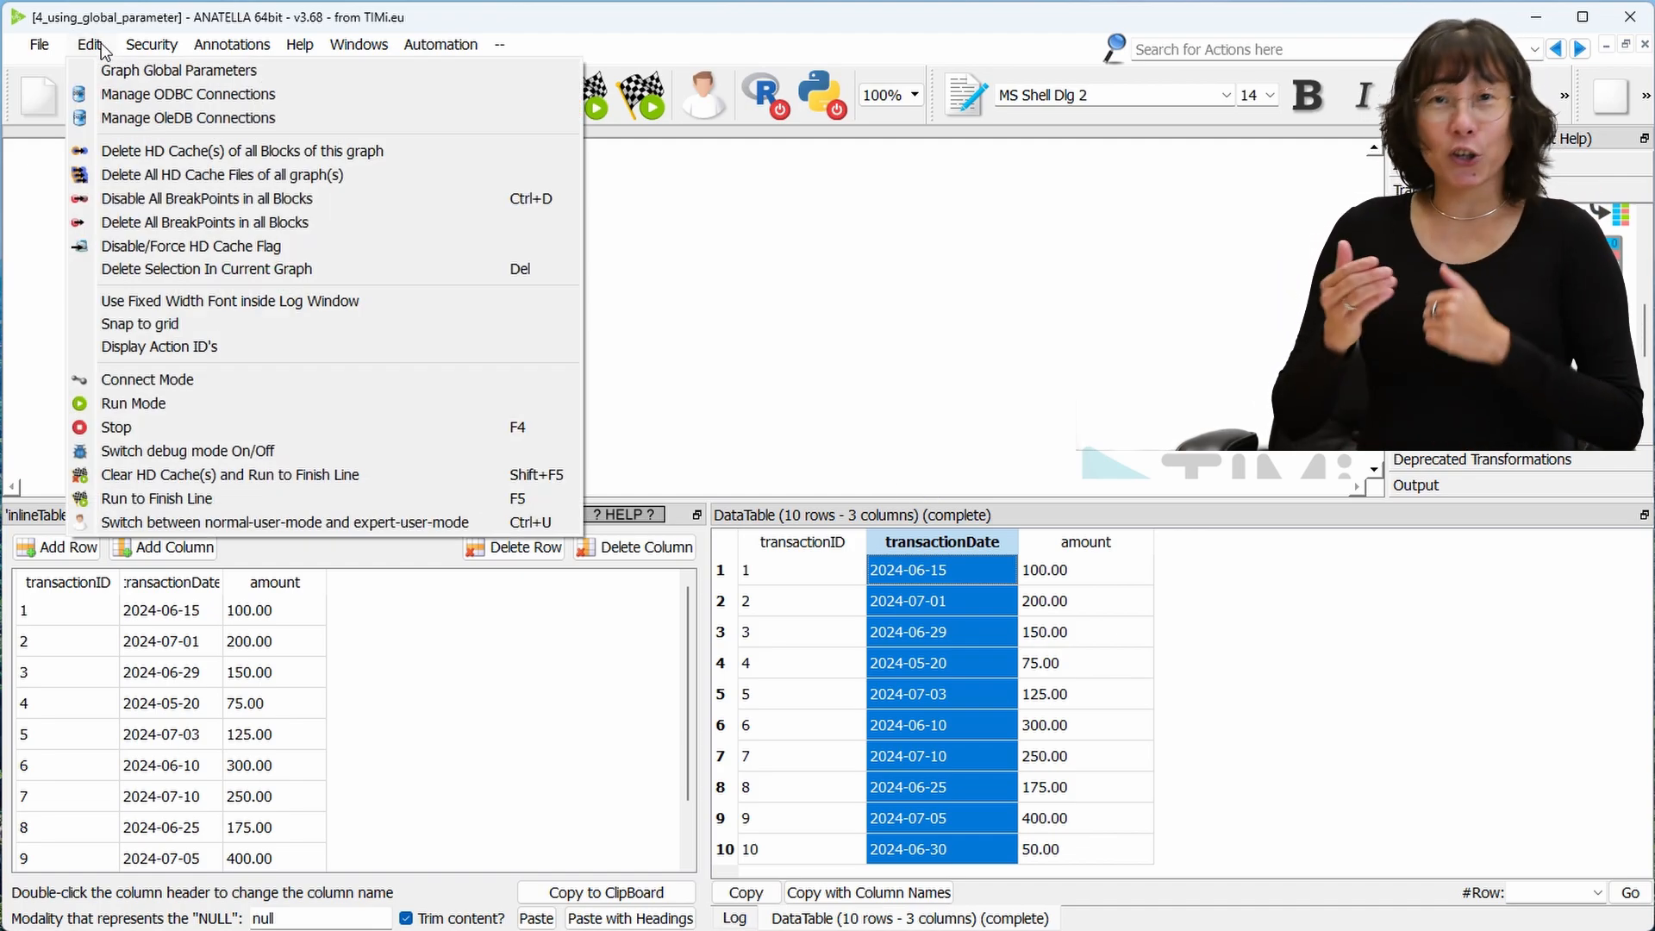
{"action": "left_click", "coordinate": [89, 73]}
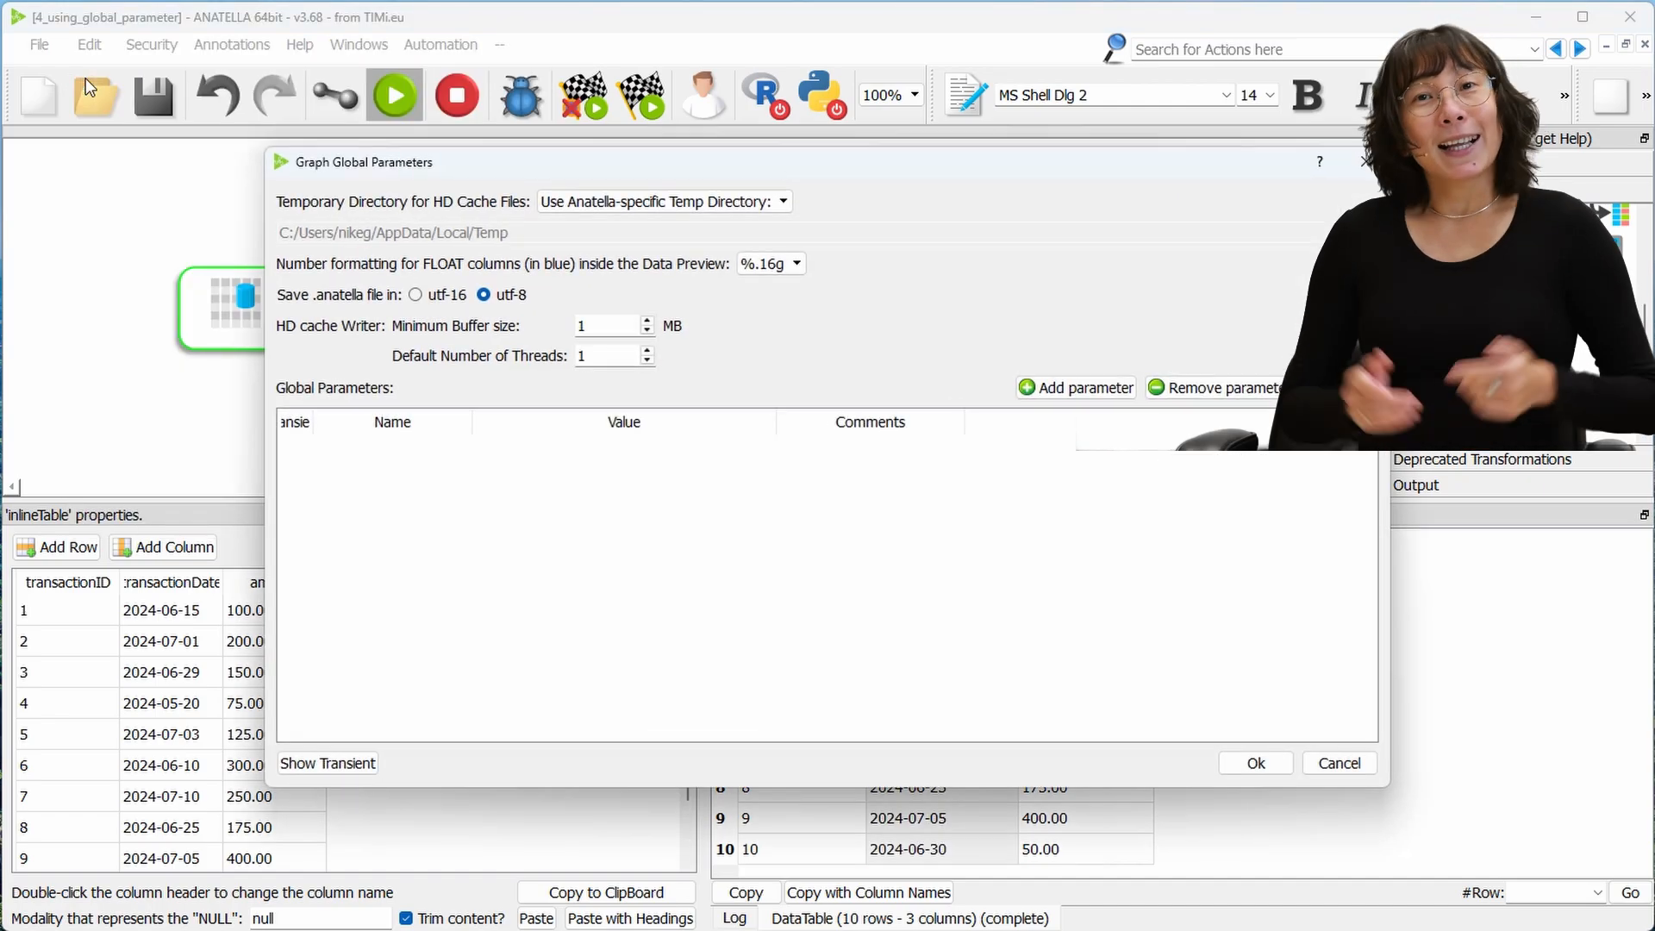
{"action": "left_click", "coordinate": [1074, 390]}
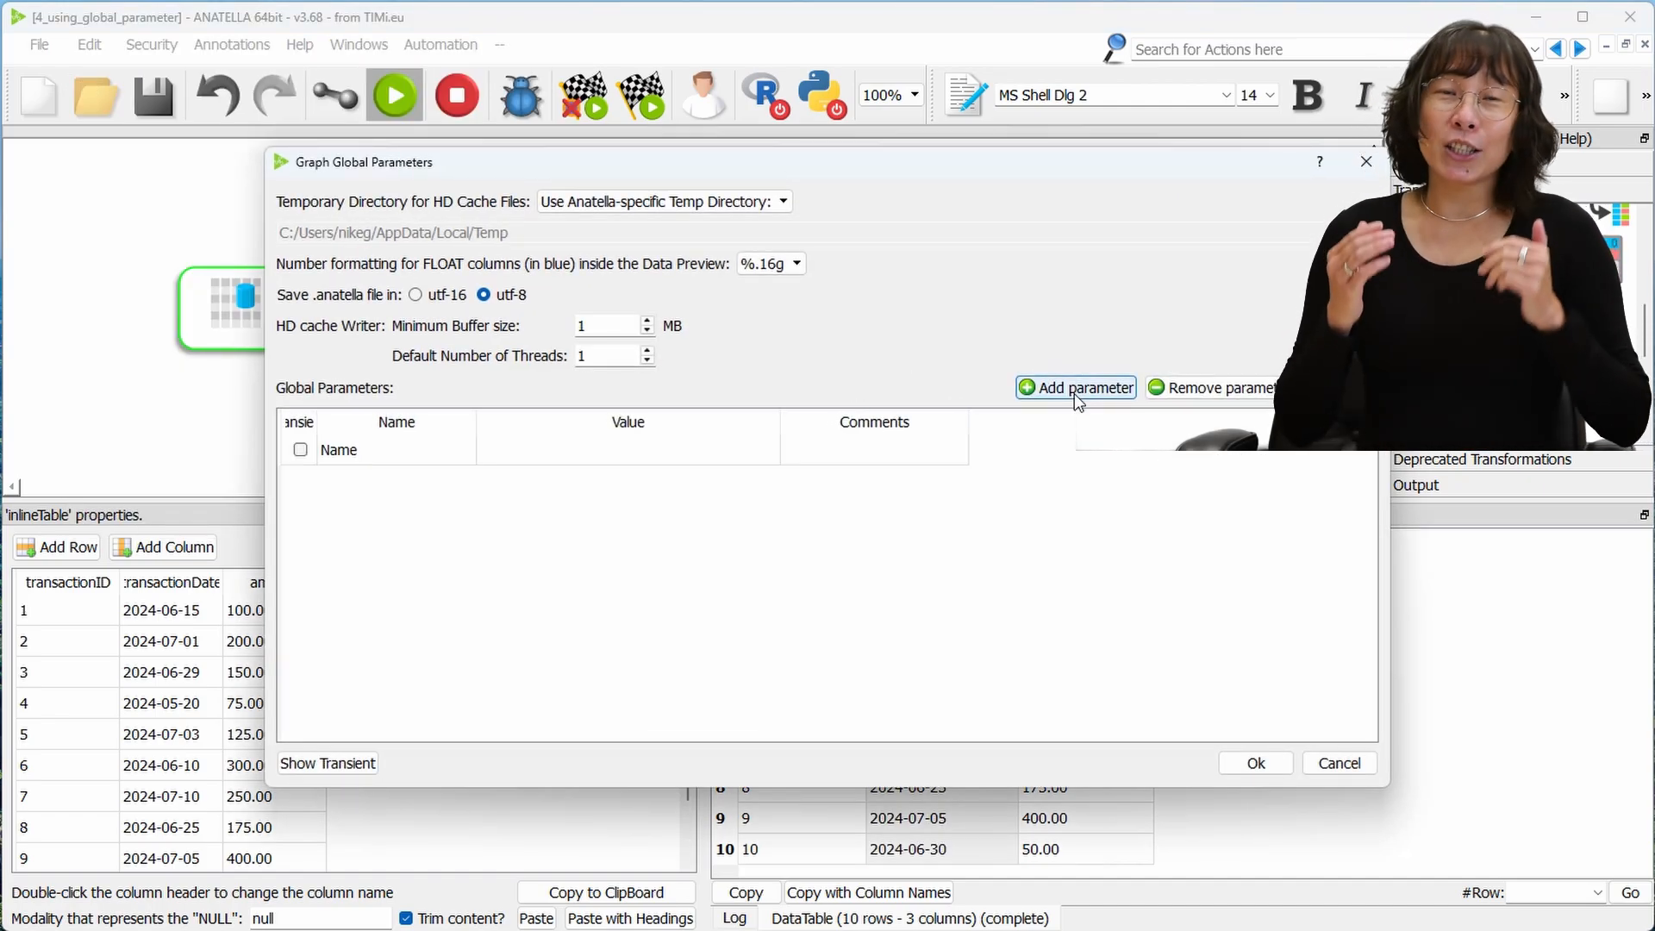
{"action": "double_click", "coordinate": [417, 448]}
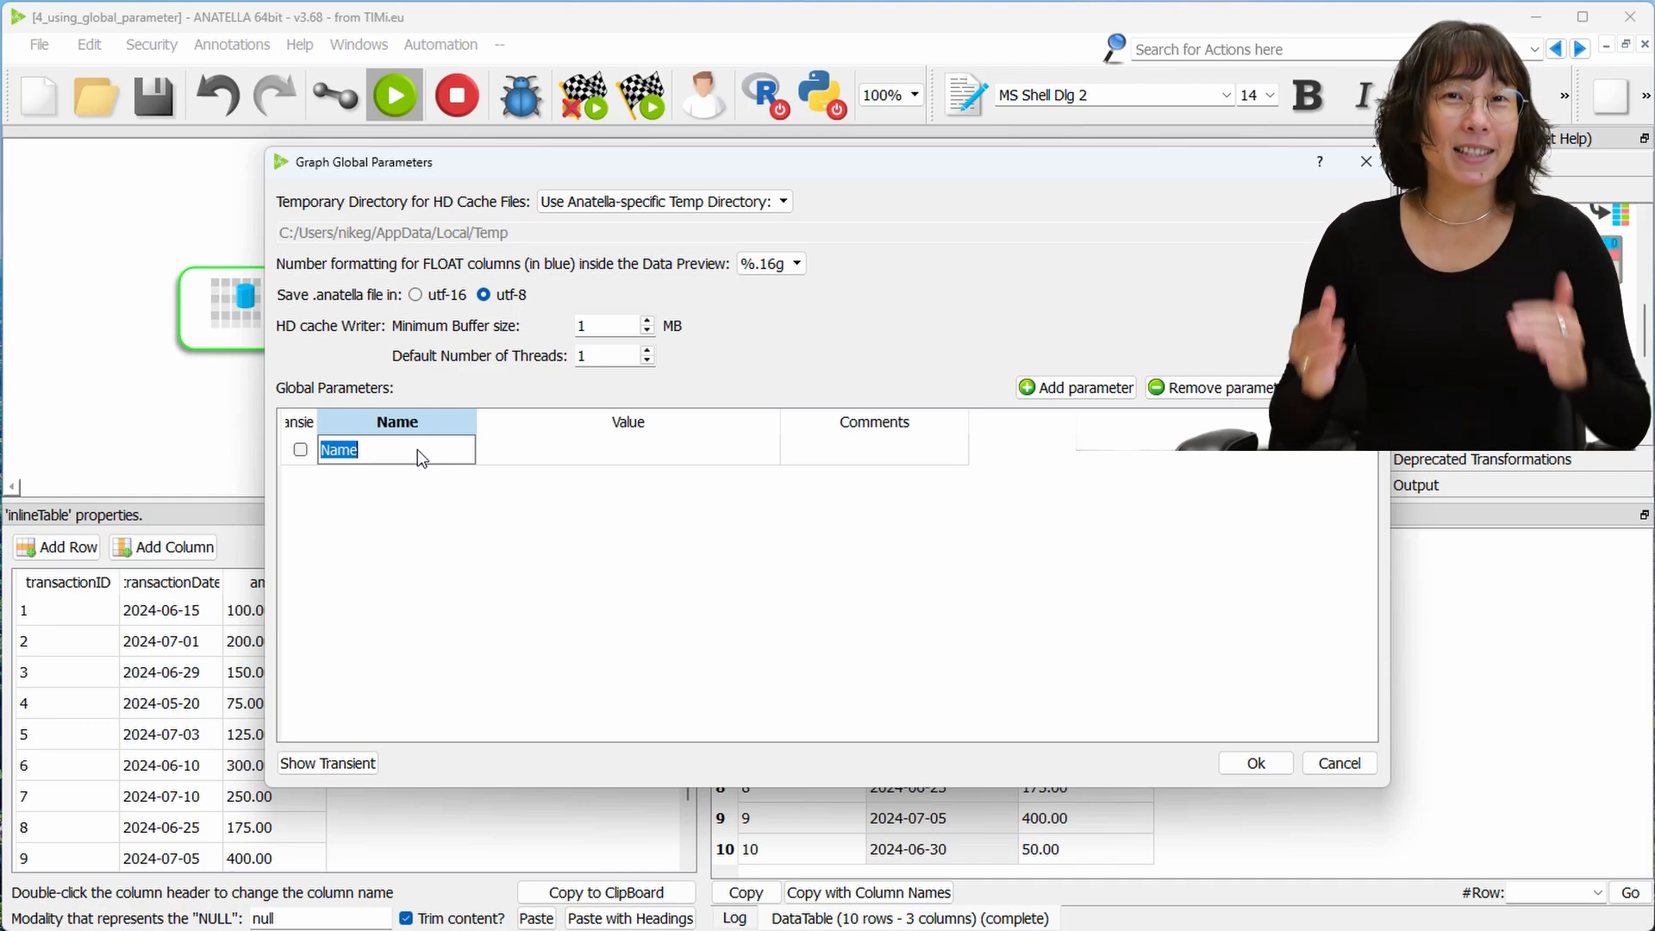
{"action": "type", "text": "cutOffDat"}
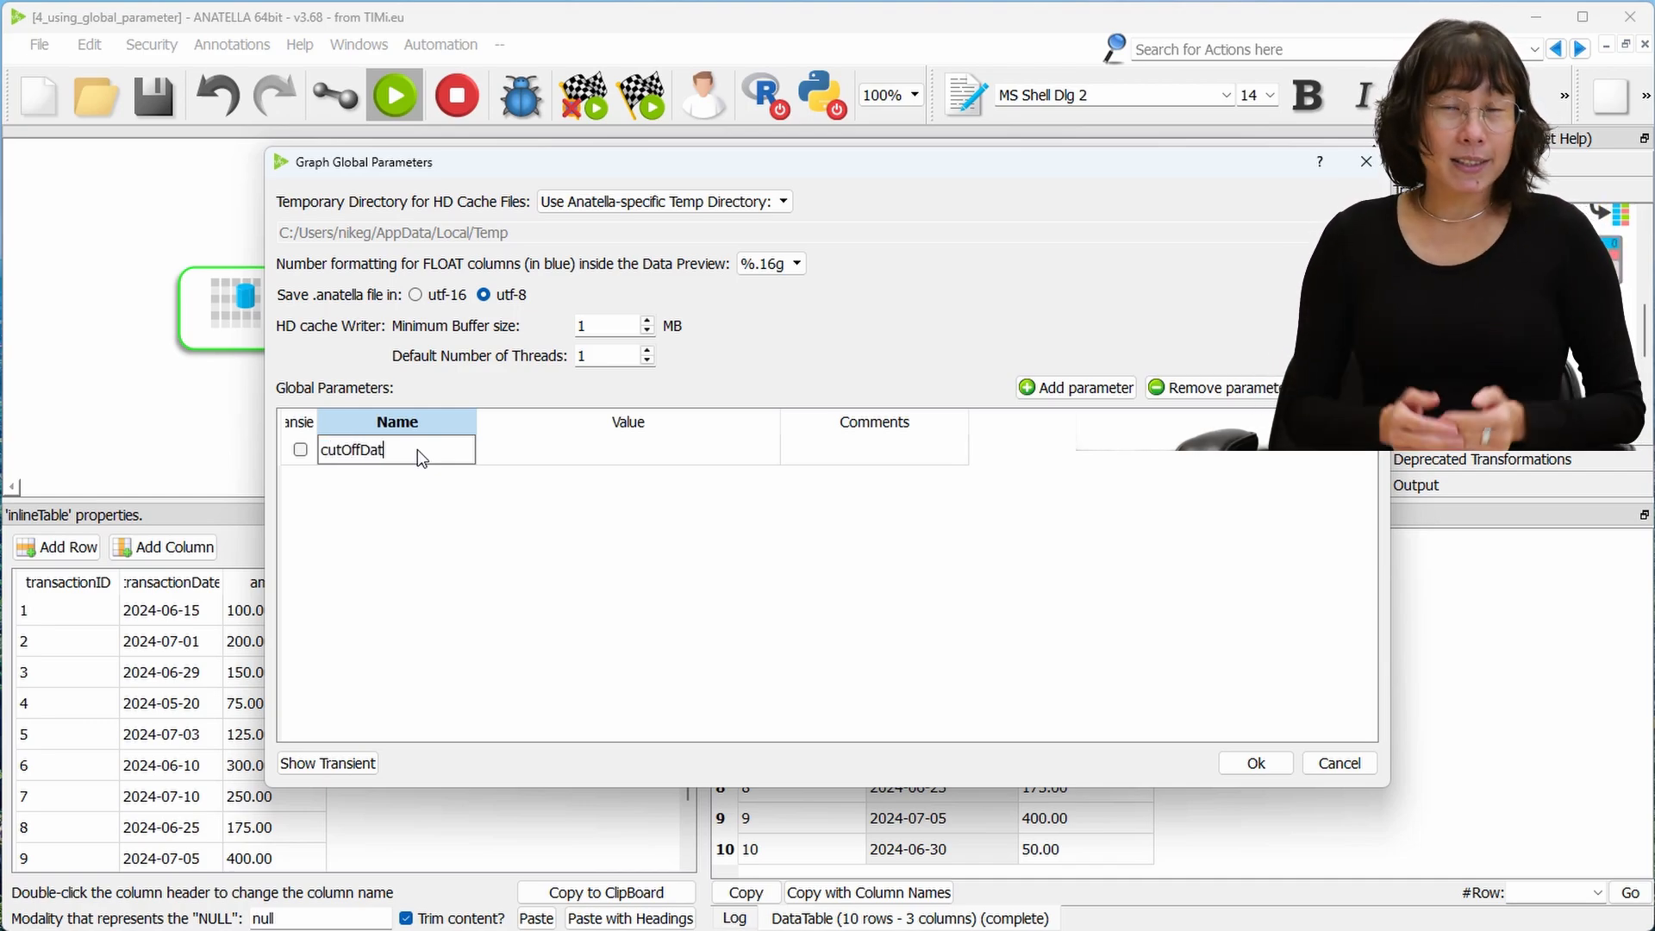
{"action": "type", "text": "e"}
{"action": "key", "text": "Tab"}
{"action": "type", "text": "2024-06-30"}
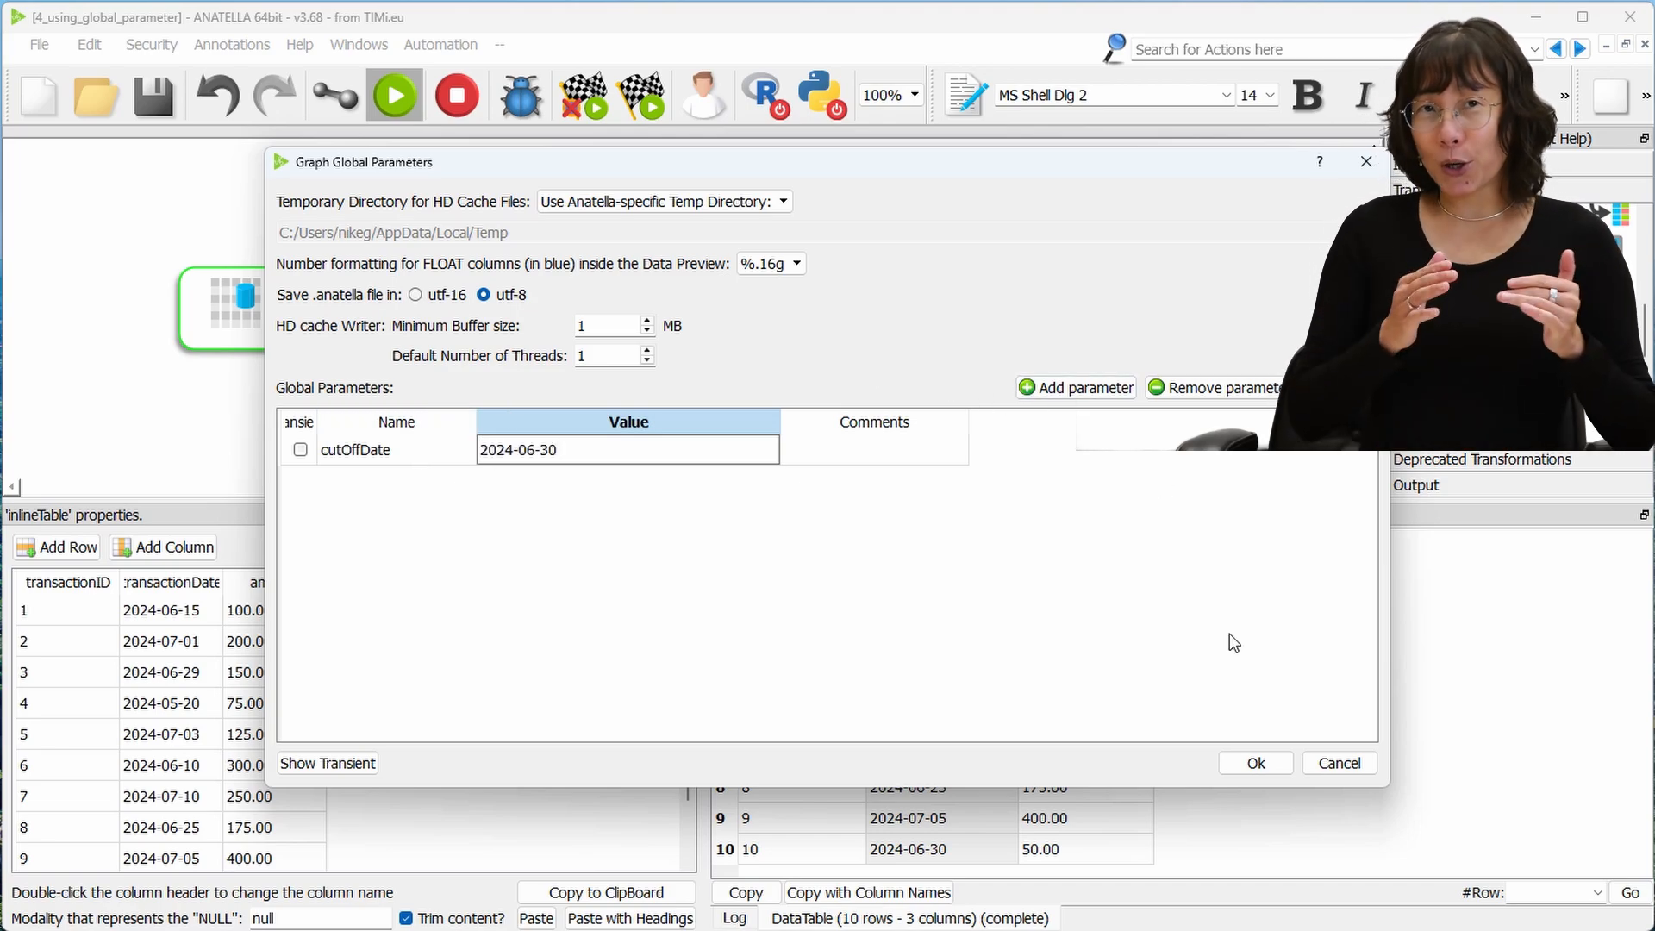
{"action": "left_click", "coordinate": [1258, 762]}
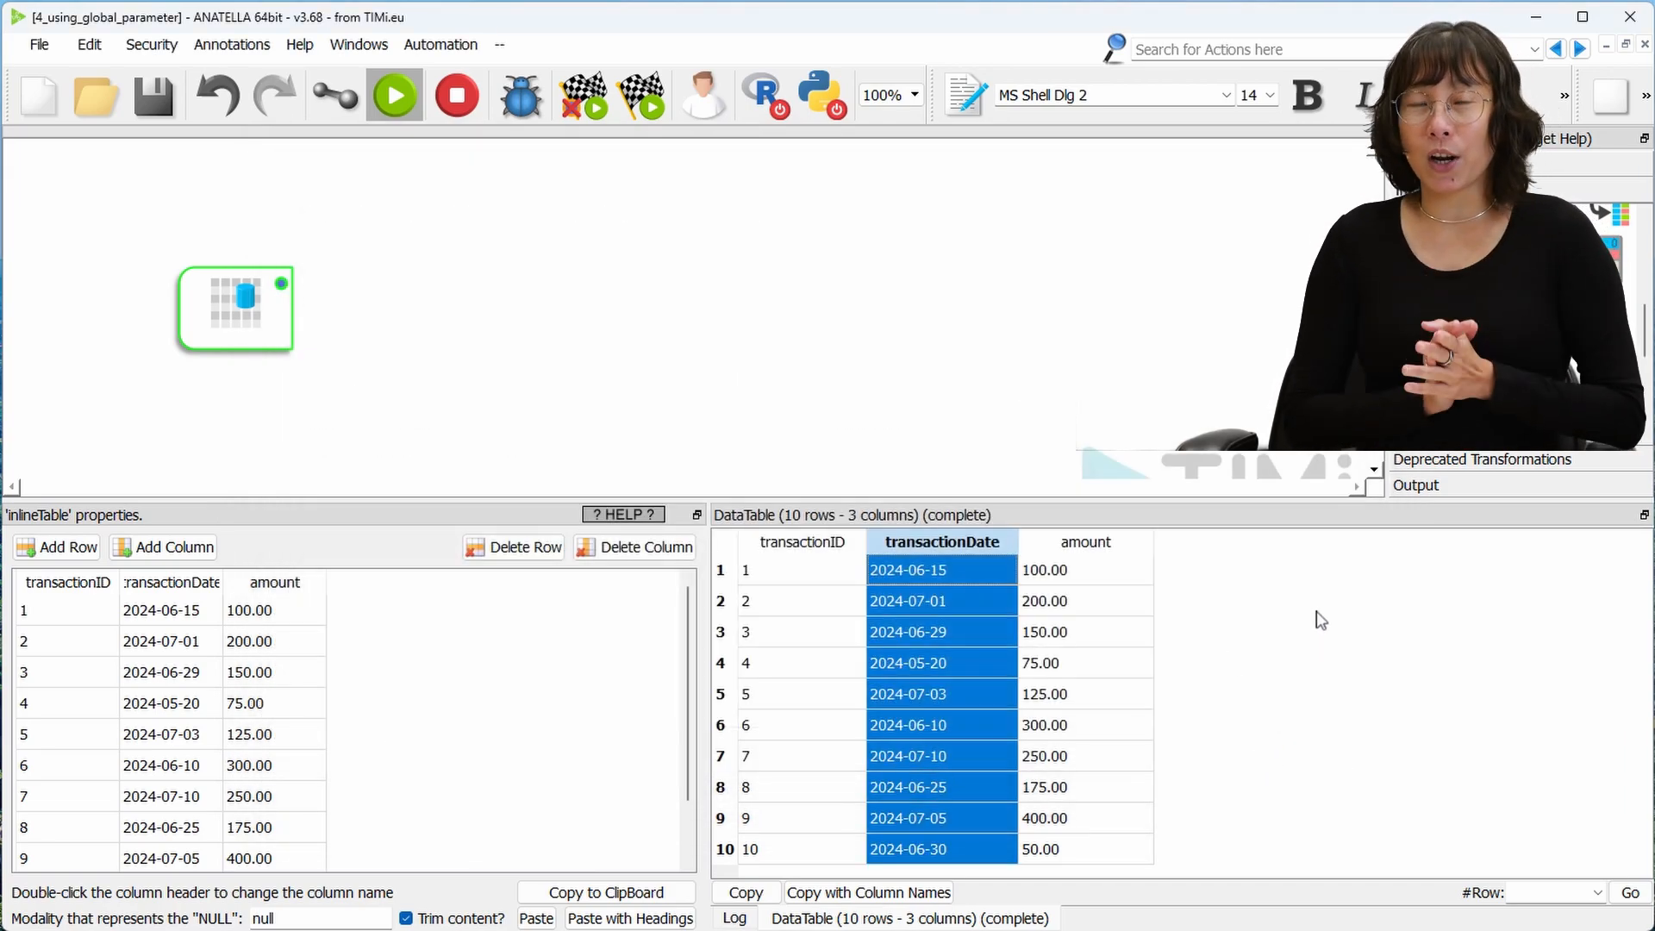
Connect a FilterRows action after the inline table, with transactionDate as a non-numeric variable and expression transactionDate < cutOffDate, and run its first output
{"action": "left_click_drag", "start_coordinate": [1156, 360], "coordinate": [412, 312]}
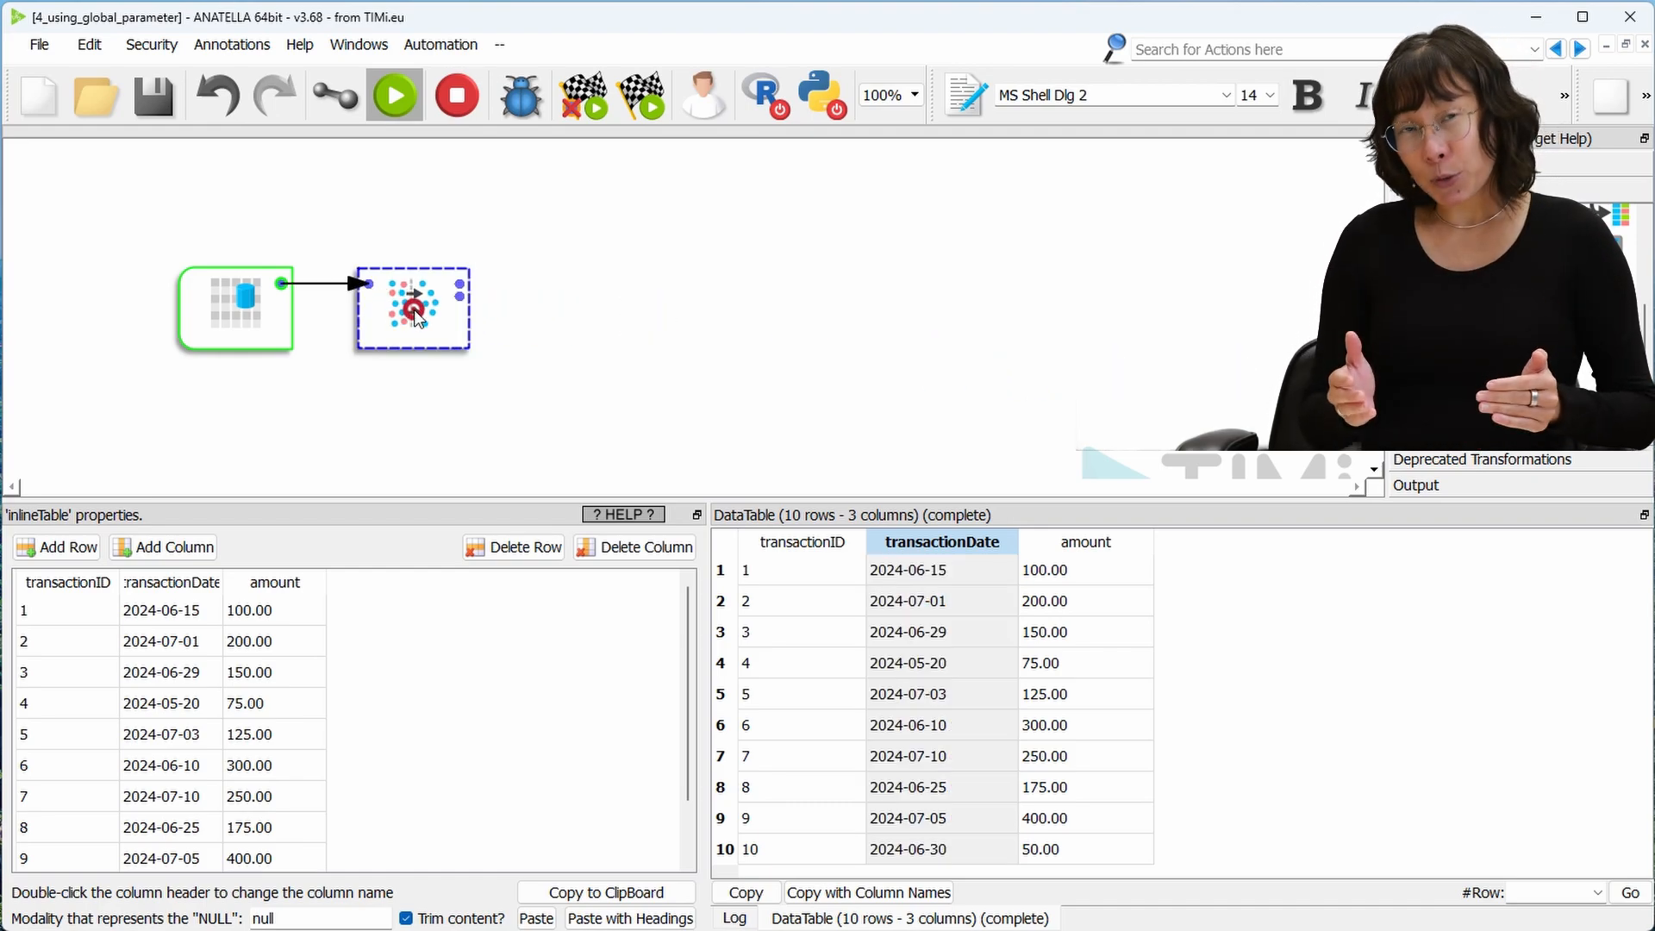
{"action": "left_click", "coordinate": [416, 317]}
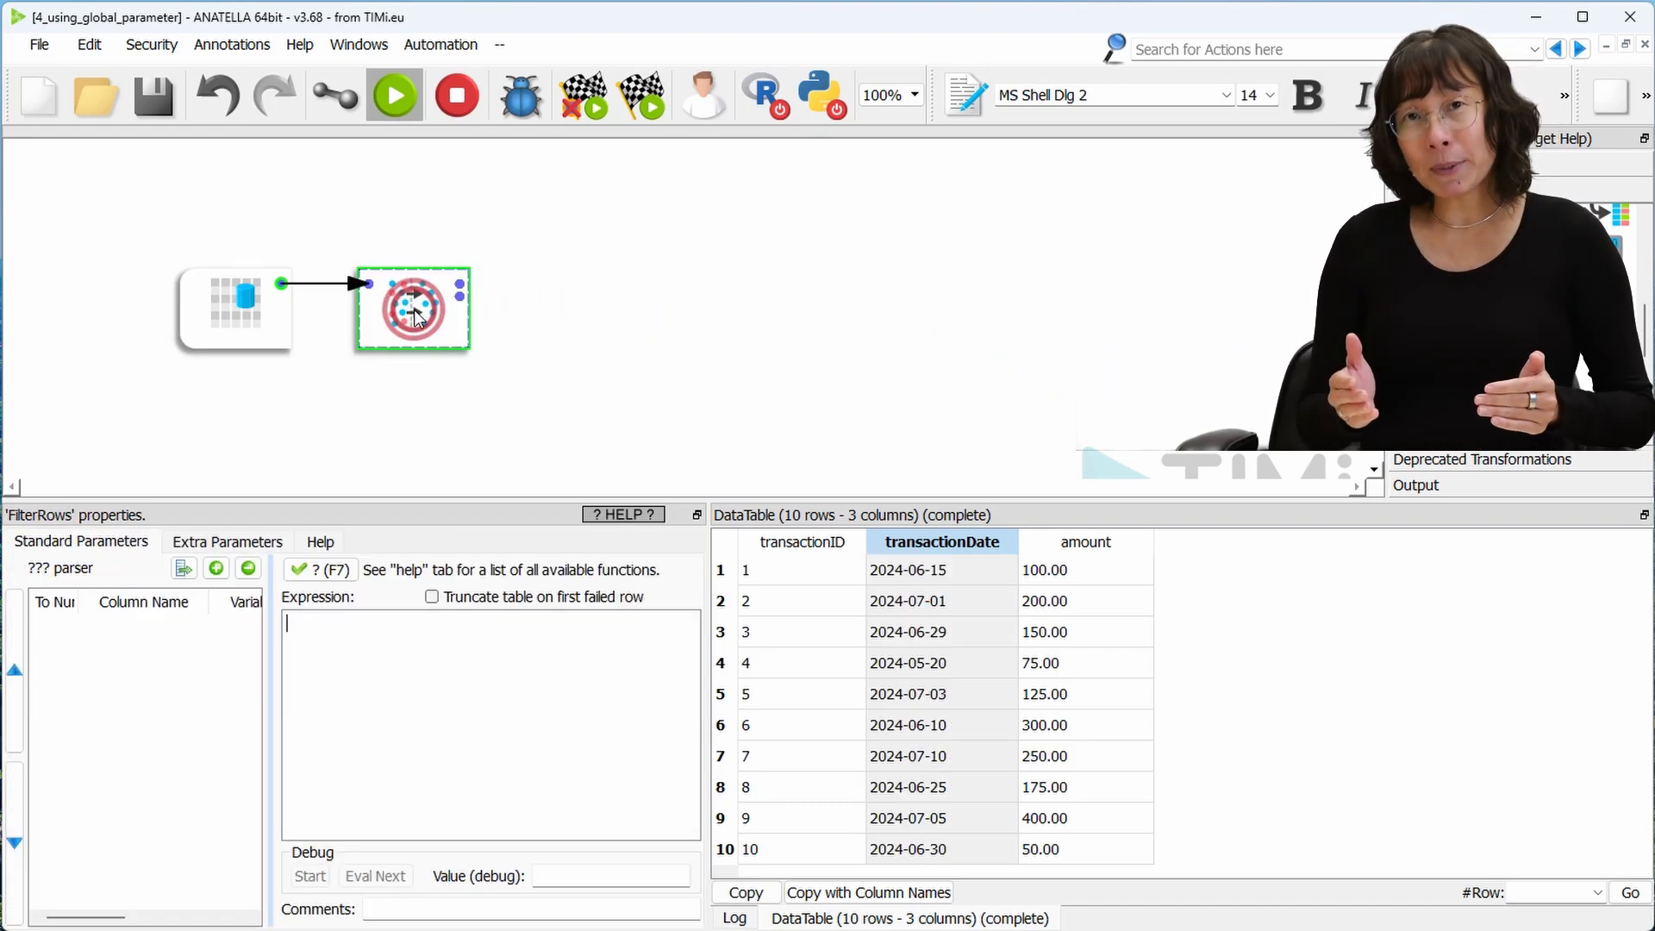
{"action": "left_click", "coordinate": [217, 569]}
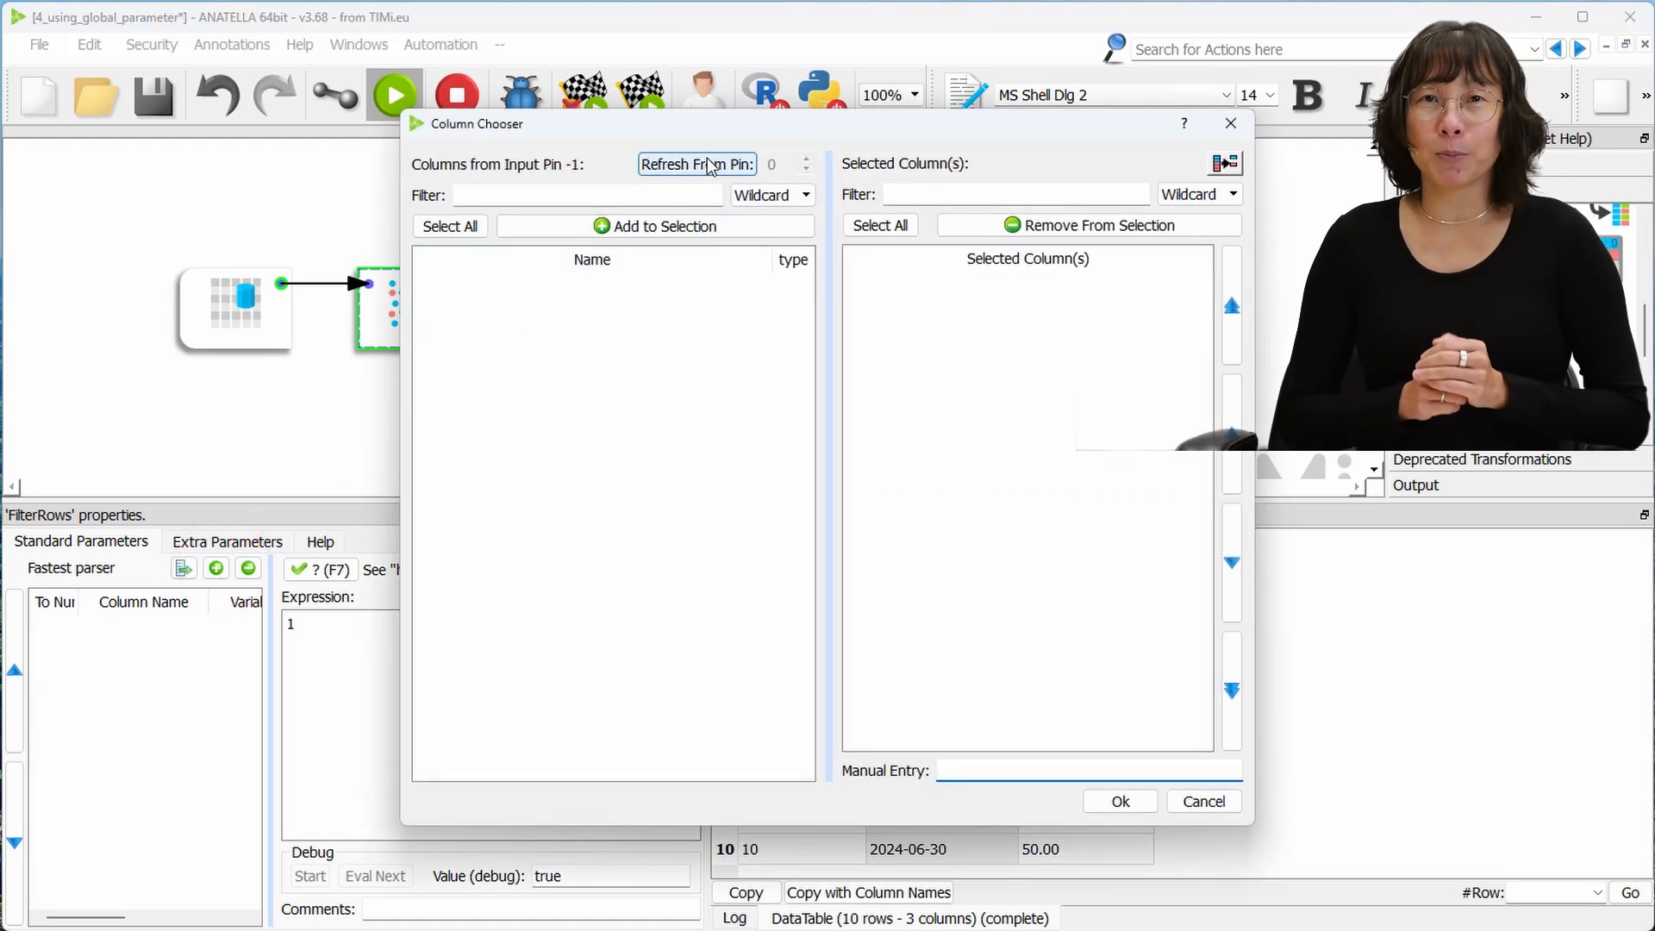
{"action": "left_click", "coordinate": [698, 163]}
{"action": "double_click", "coordinate": [514, 318]}
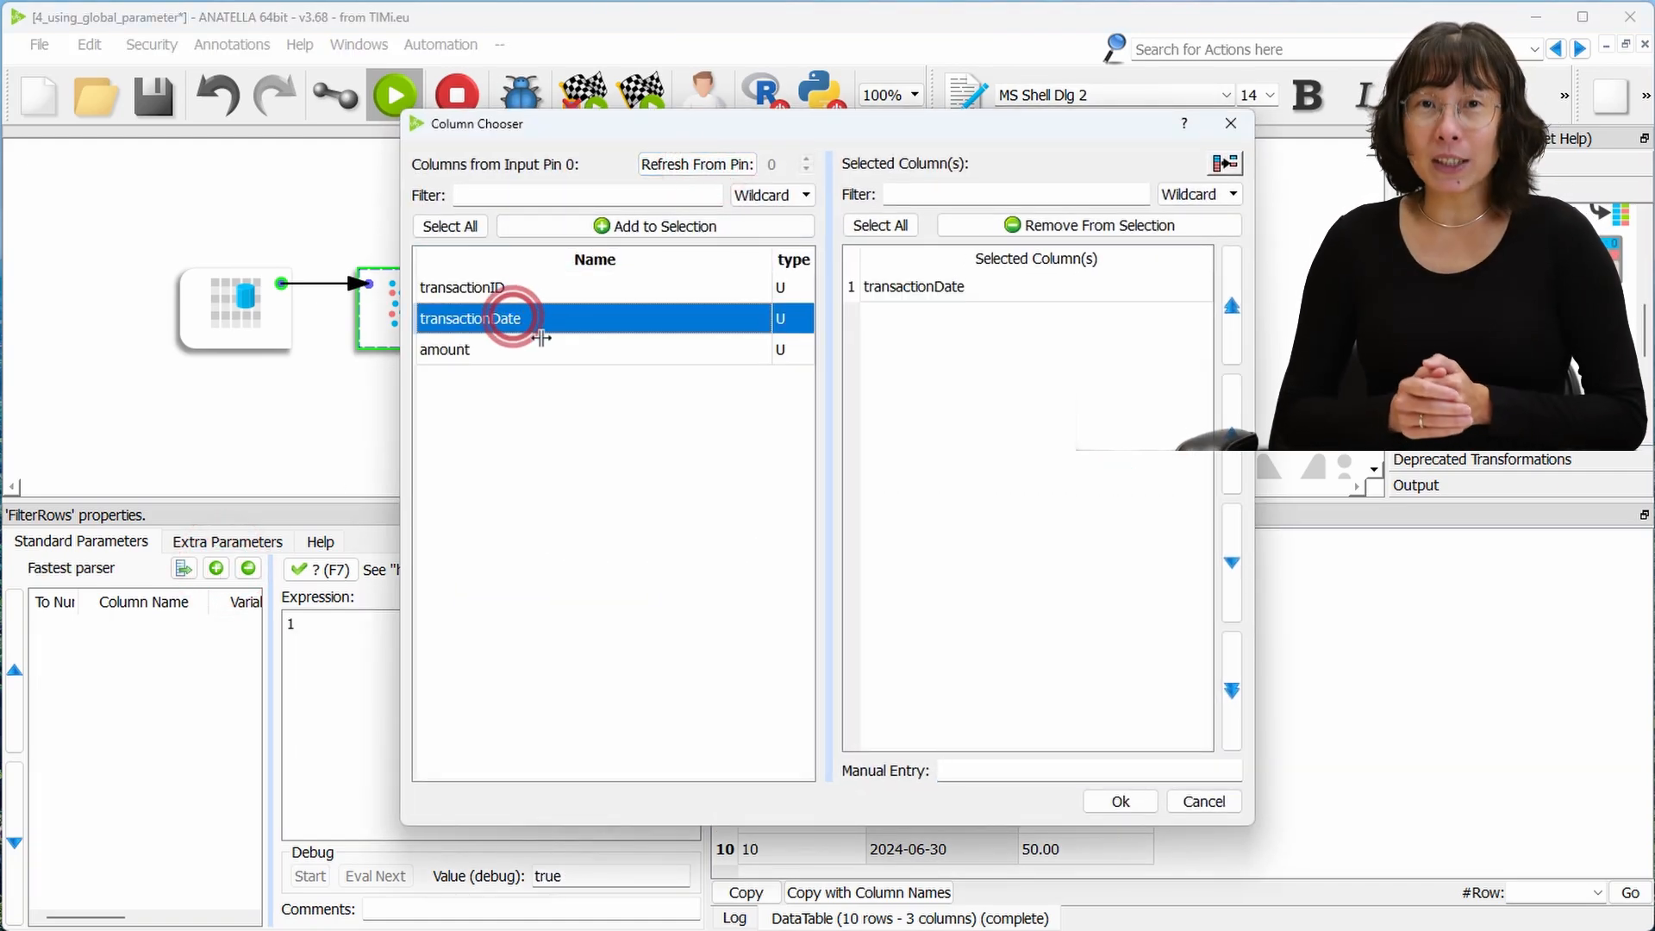
{"action": "left_click", "coordinate": [1119, 801]}
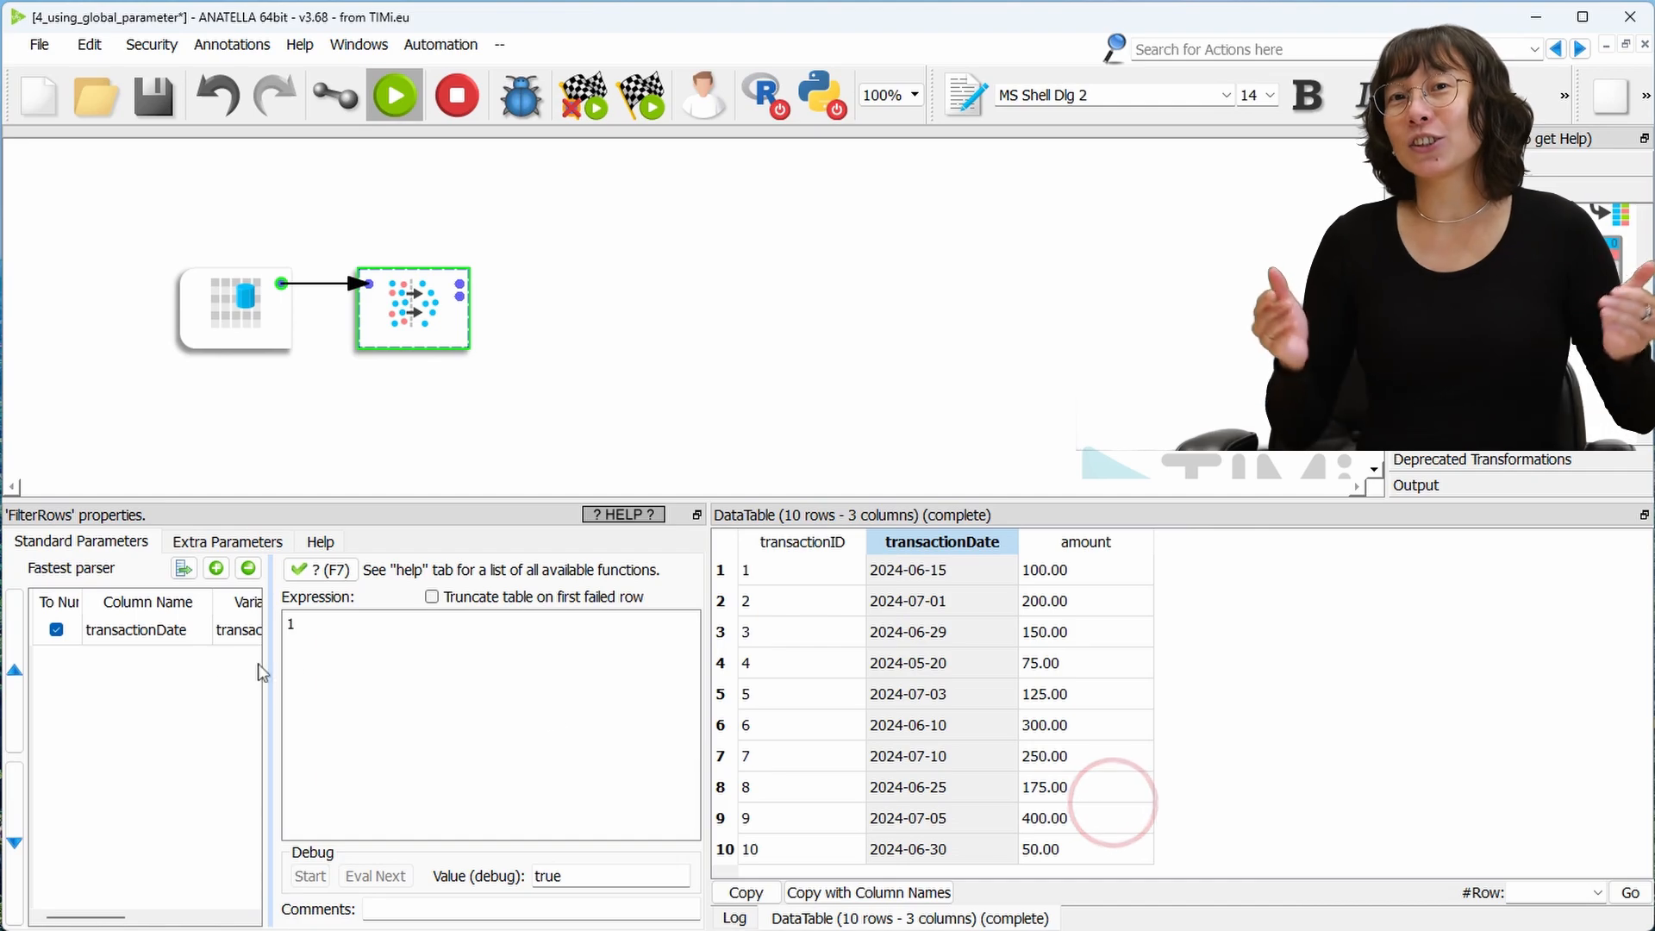
{"action": "double_click", "coordinate": [119, 638]}
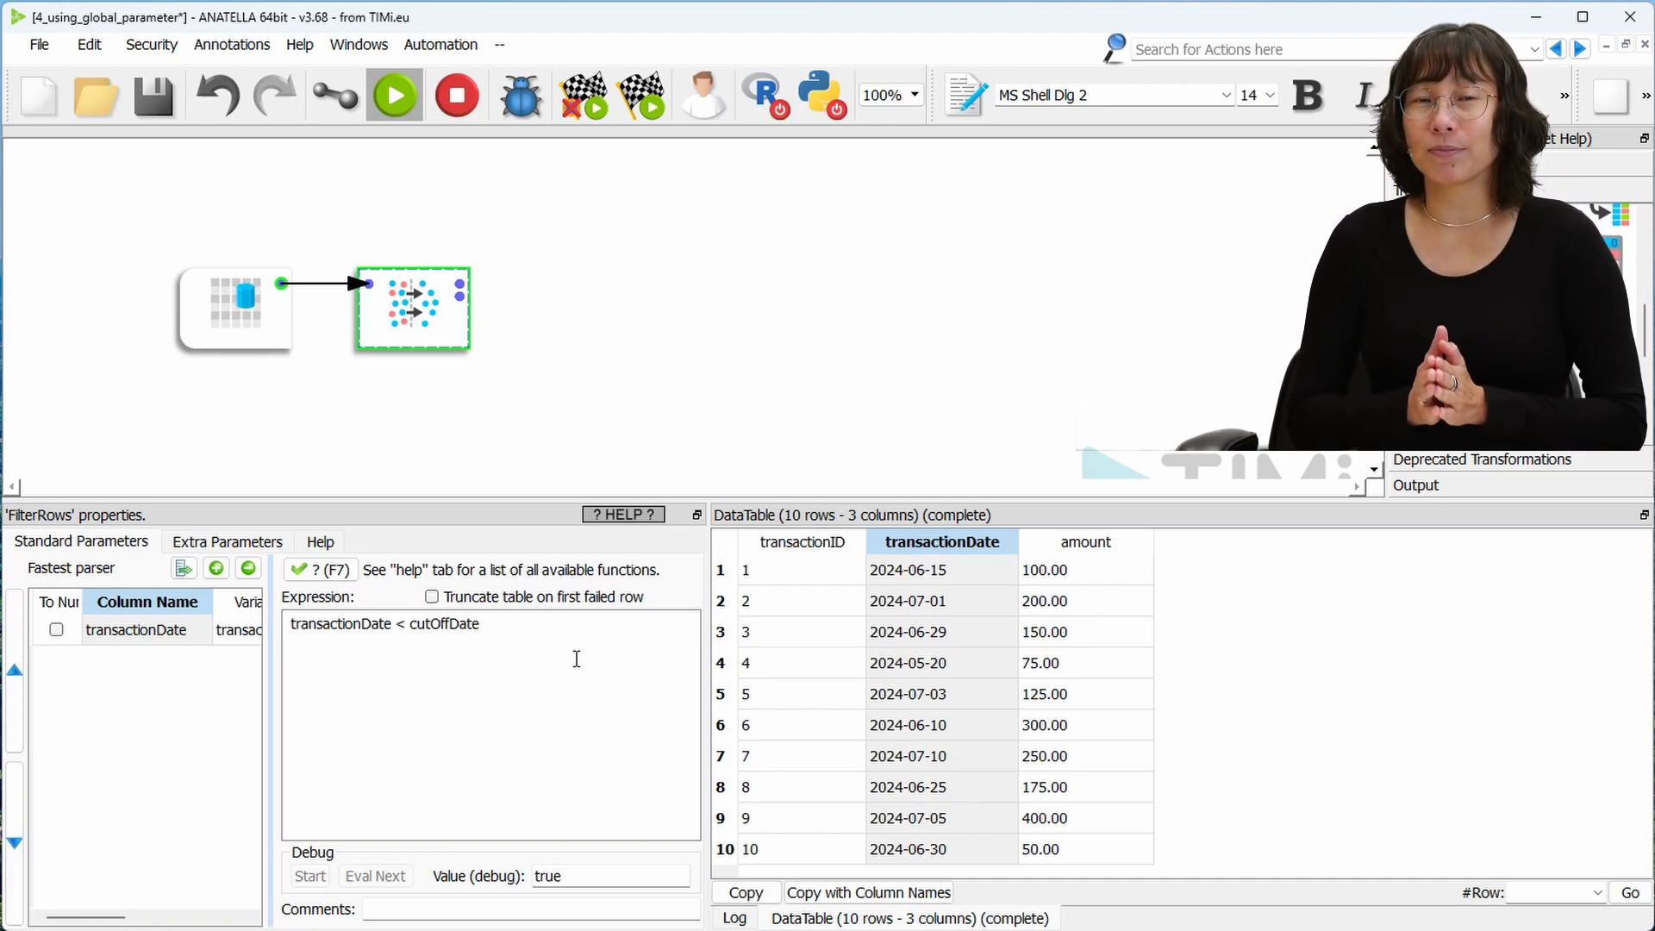
{"action": "left_click", "coordinate": [459, 285]}
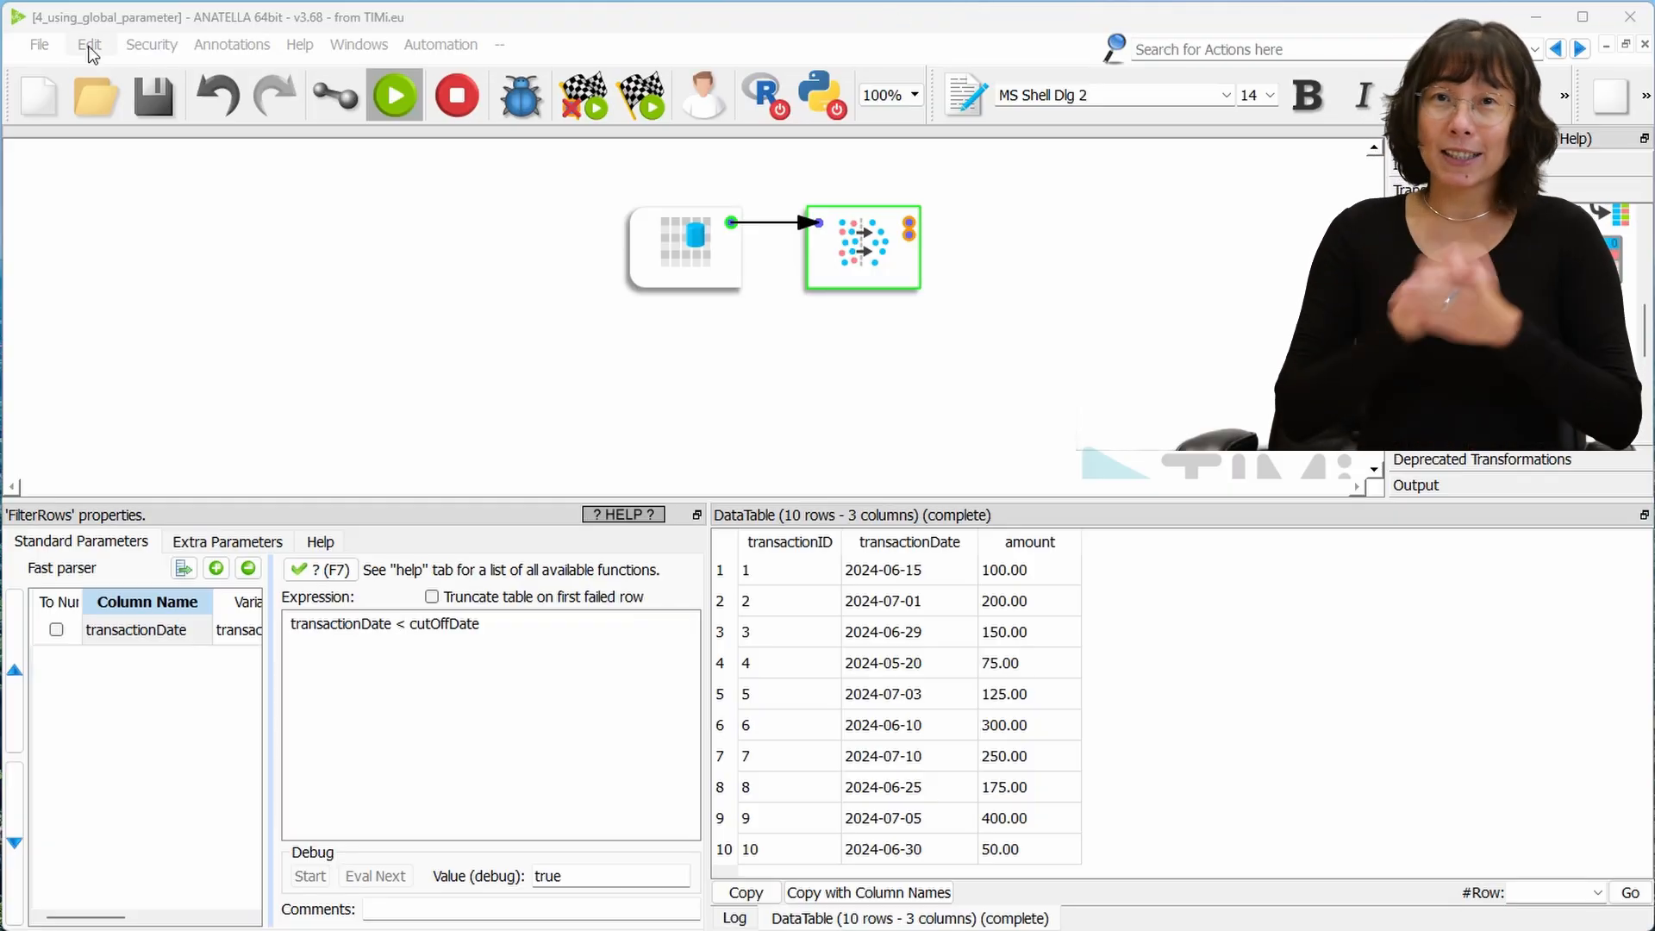
Check the cutOffDate entry in the graph's global parameters
{"action": "left_click", "coordinate": [91, 49]}
{"action": "left_click", "coordinate": [93, 65]}
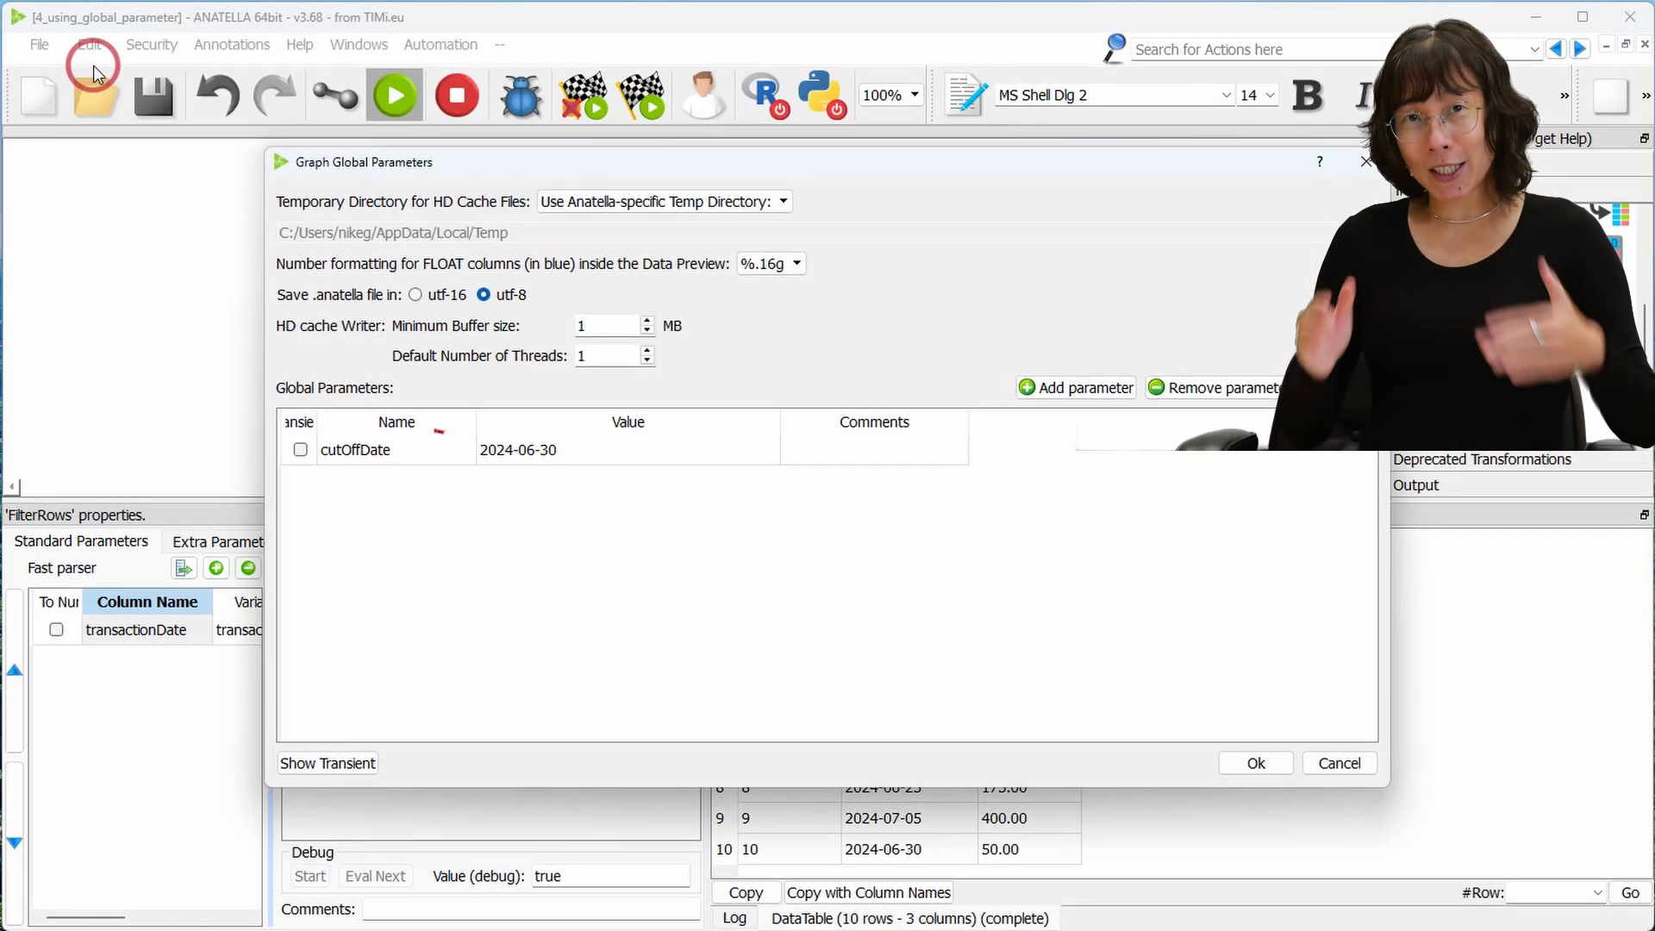
{"action": "left_click", "coordinate": [1267, 763]}
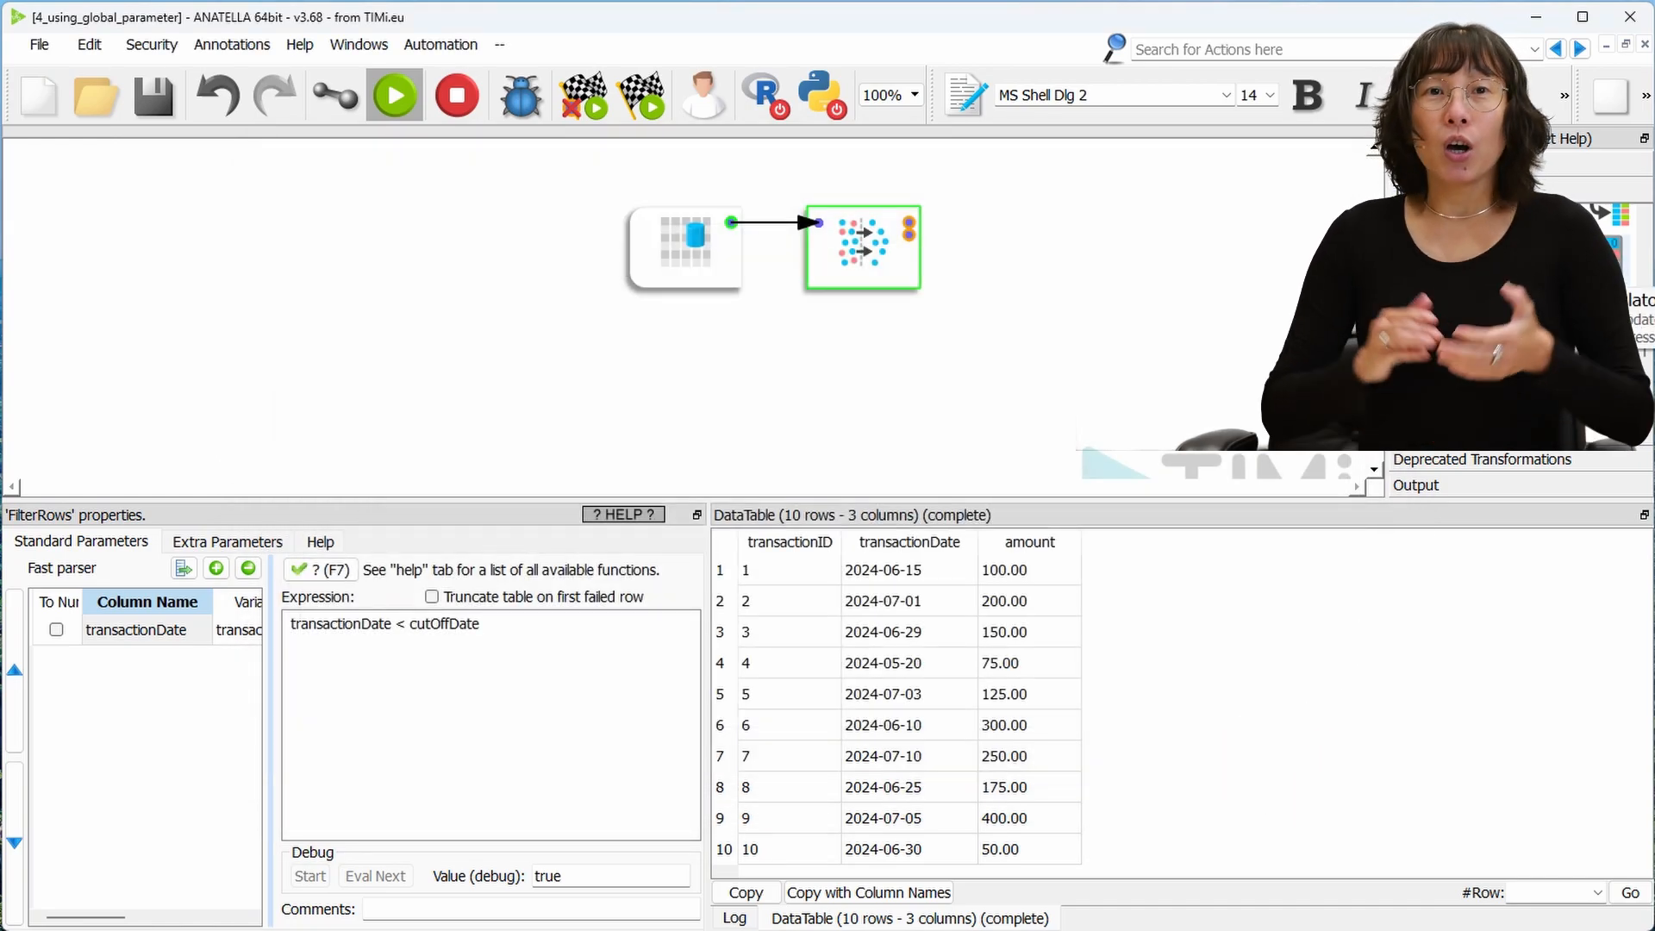
Connect a Calculator action after the inline table and add transactionDate as its input variable
{"action": "left_click_drag", "start_coordinate": [1119, 442], "coordinate": [813, 279]}
{"action": "left_click", "coordinate": [840, 350]}
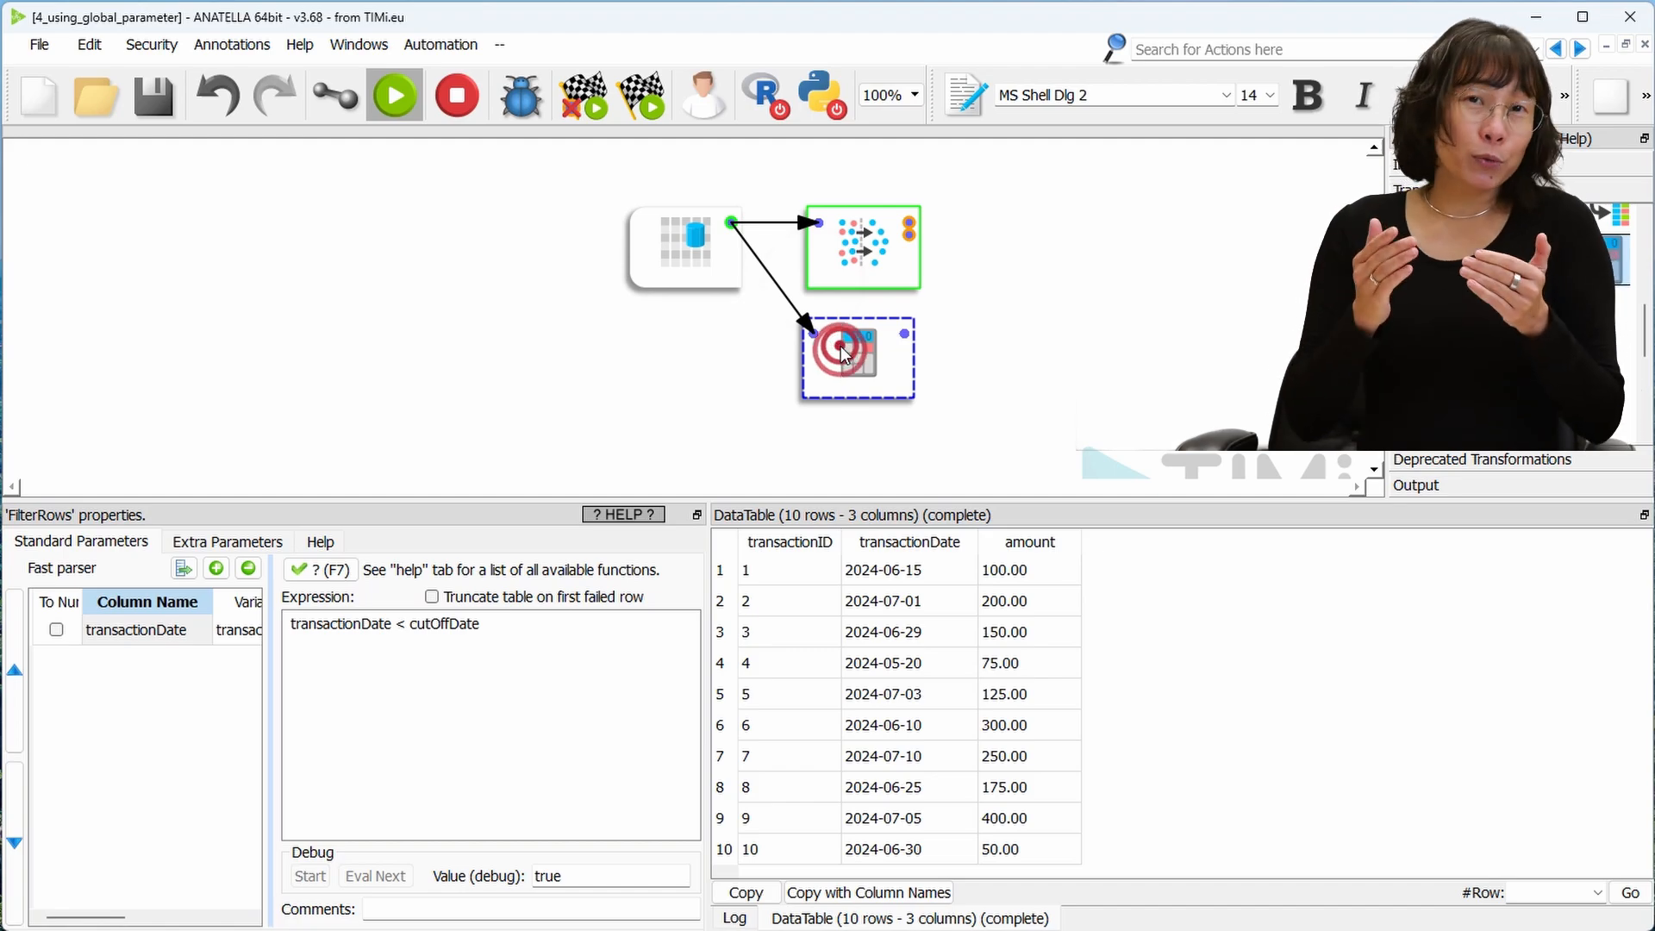
{"action": "left_click", "coordinate": [303, 567]}
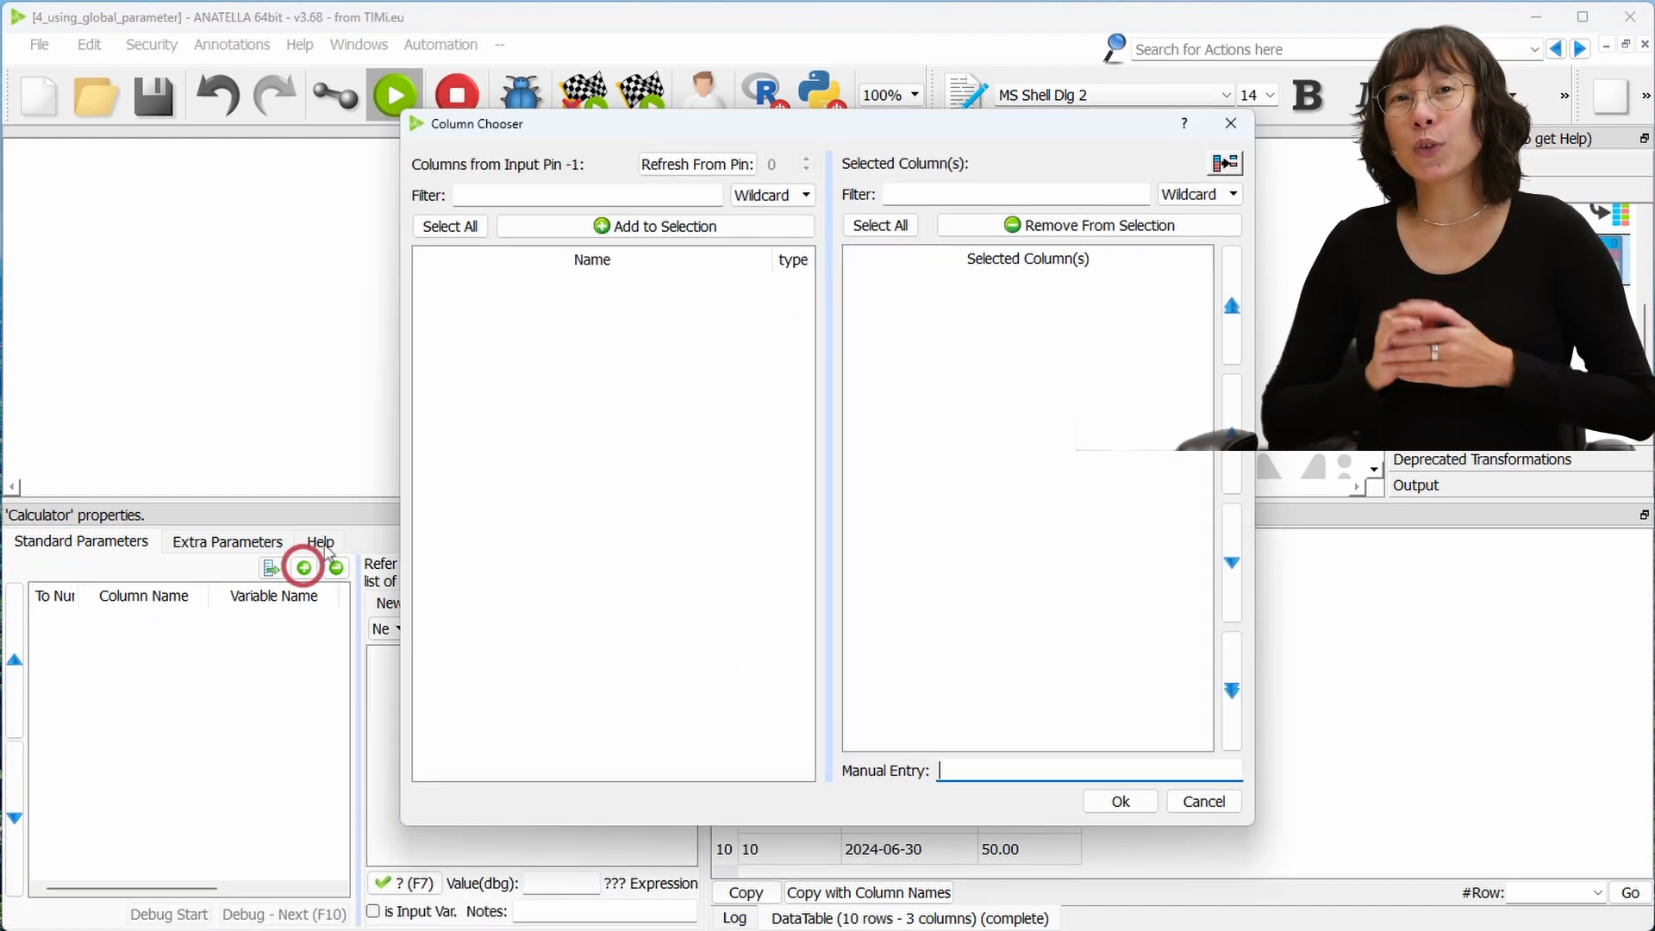
{"action": "left_click", "coordinate": [662, 165]}
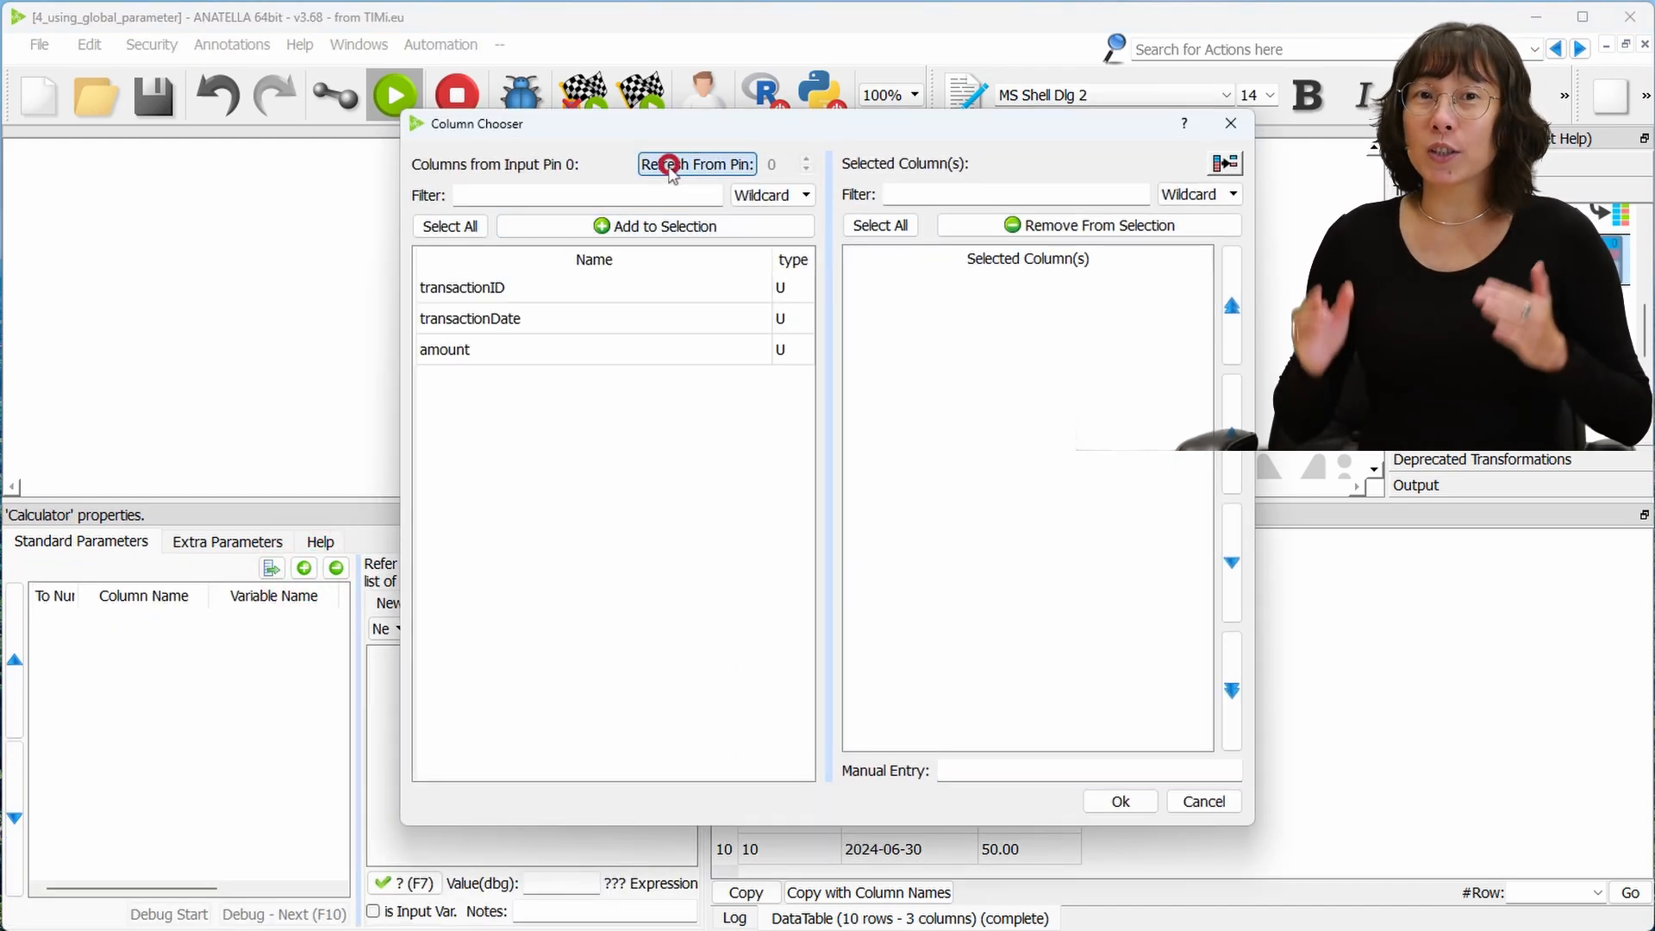
{"action": "double_click", "coordinate": [507, 318]}
{"action": "left_click", "coordinate": [1119, 799]}
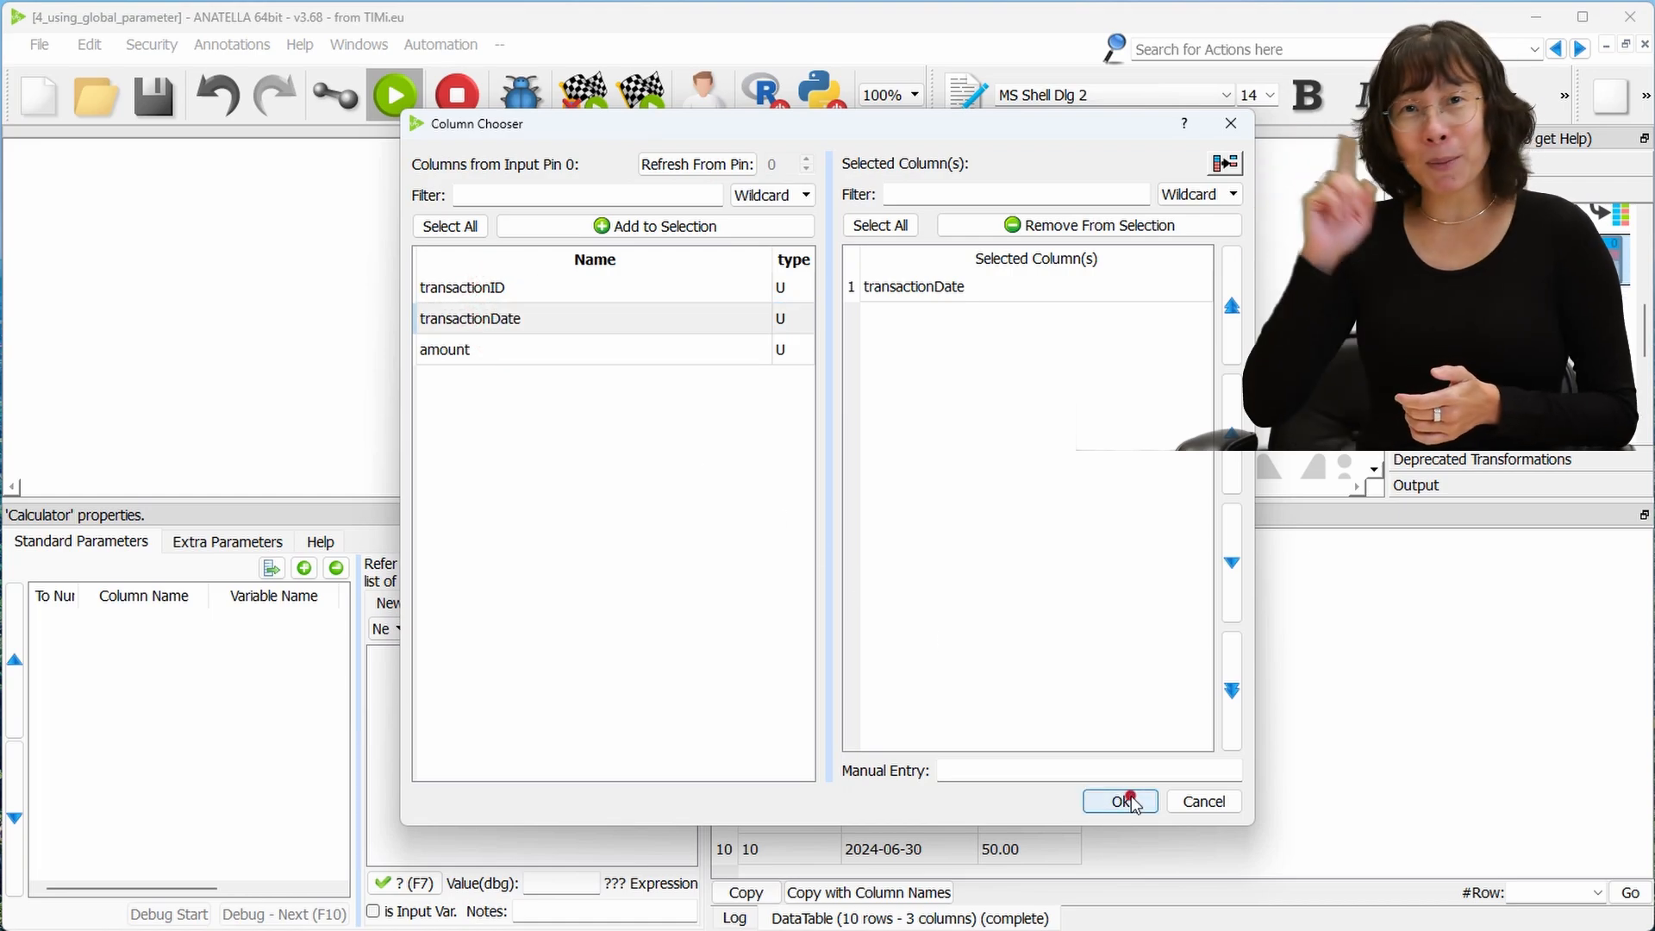
Set the Calculator's expression to transactionDate < cutOffDate ? "Before cutOffDate" : "After cutOffDate" with transactionDate non-numeric and meta-type String, and run it
{"action": "left_click", "coordinate": [51, 620]}
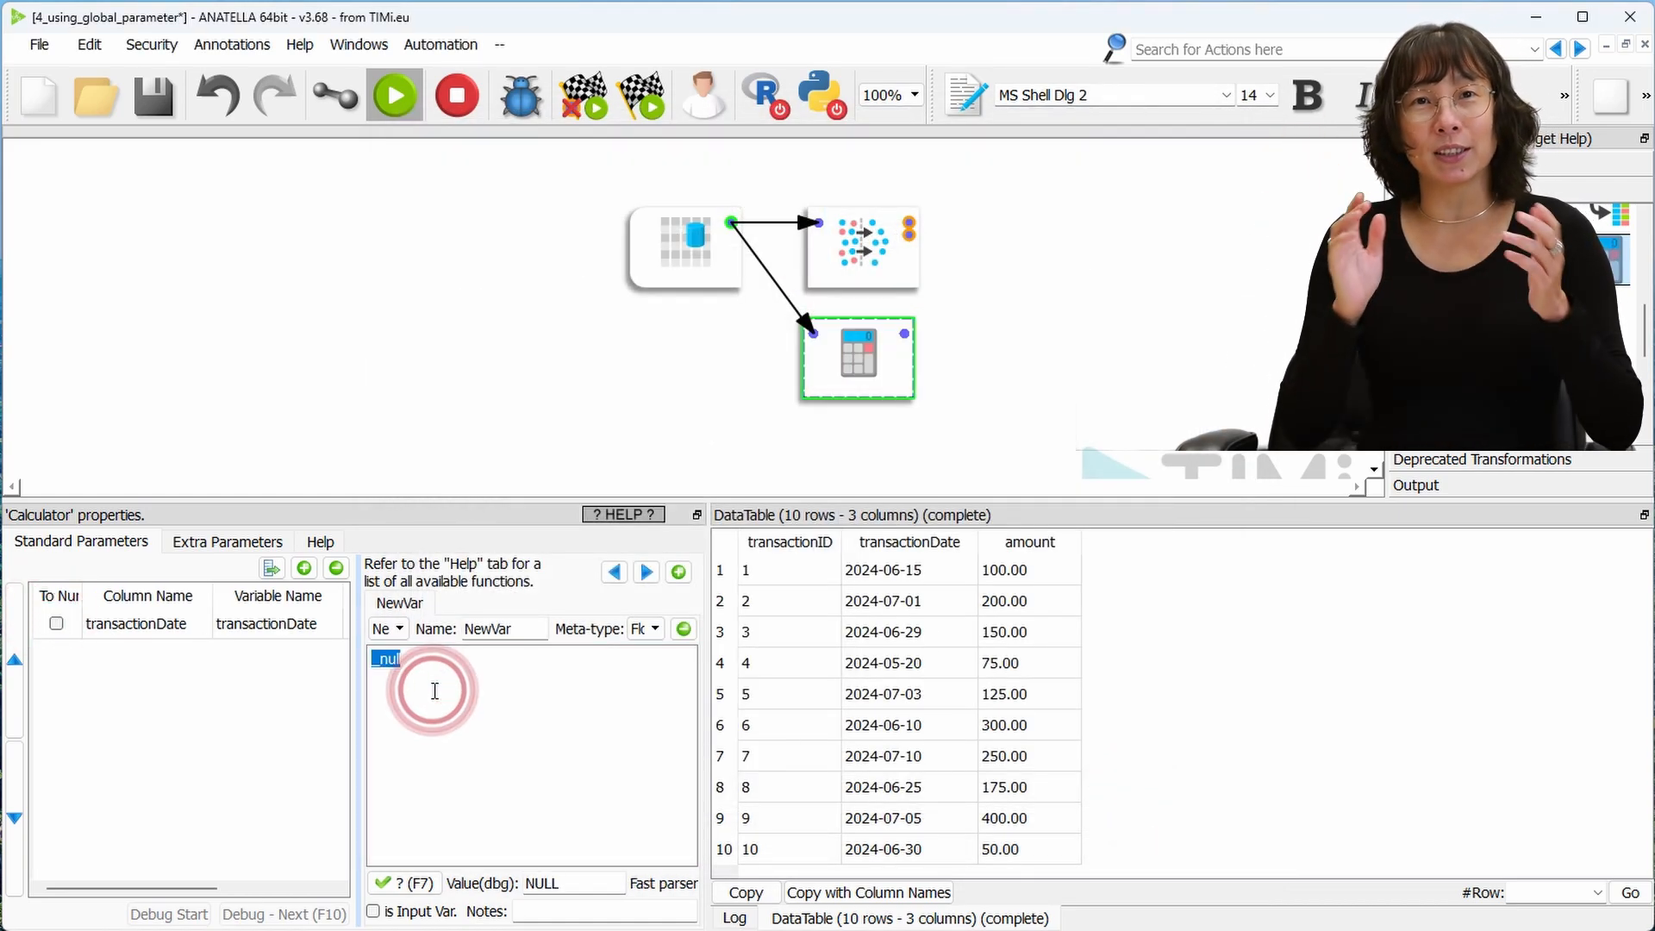
{"action": "type", "text": "transactionDate < cutOffDate ? \"Before cutOffDate\" : \"After cutOffDate\""}
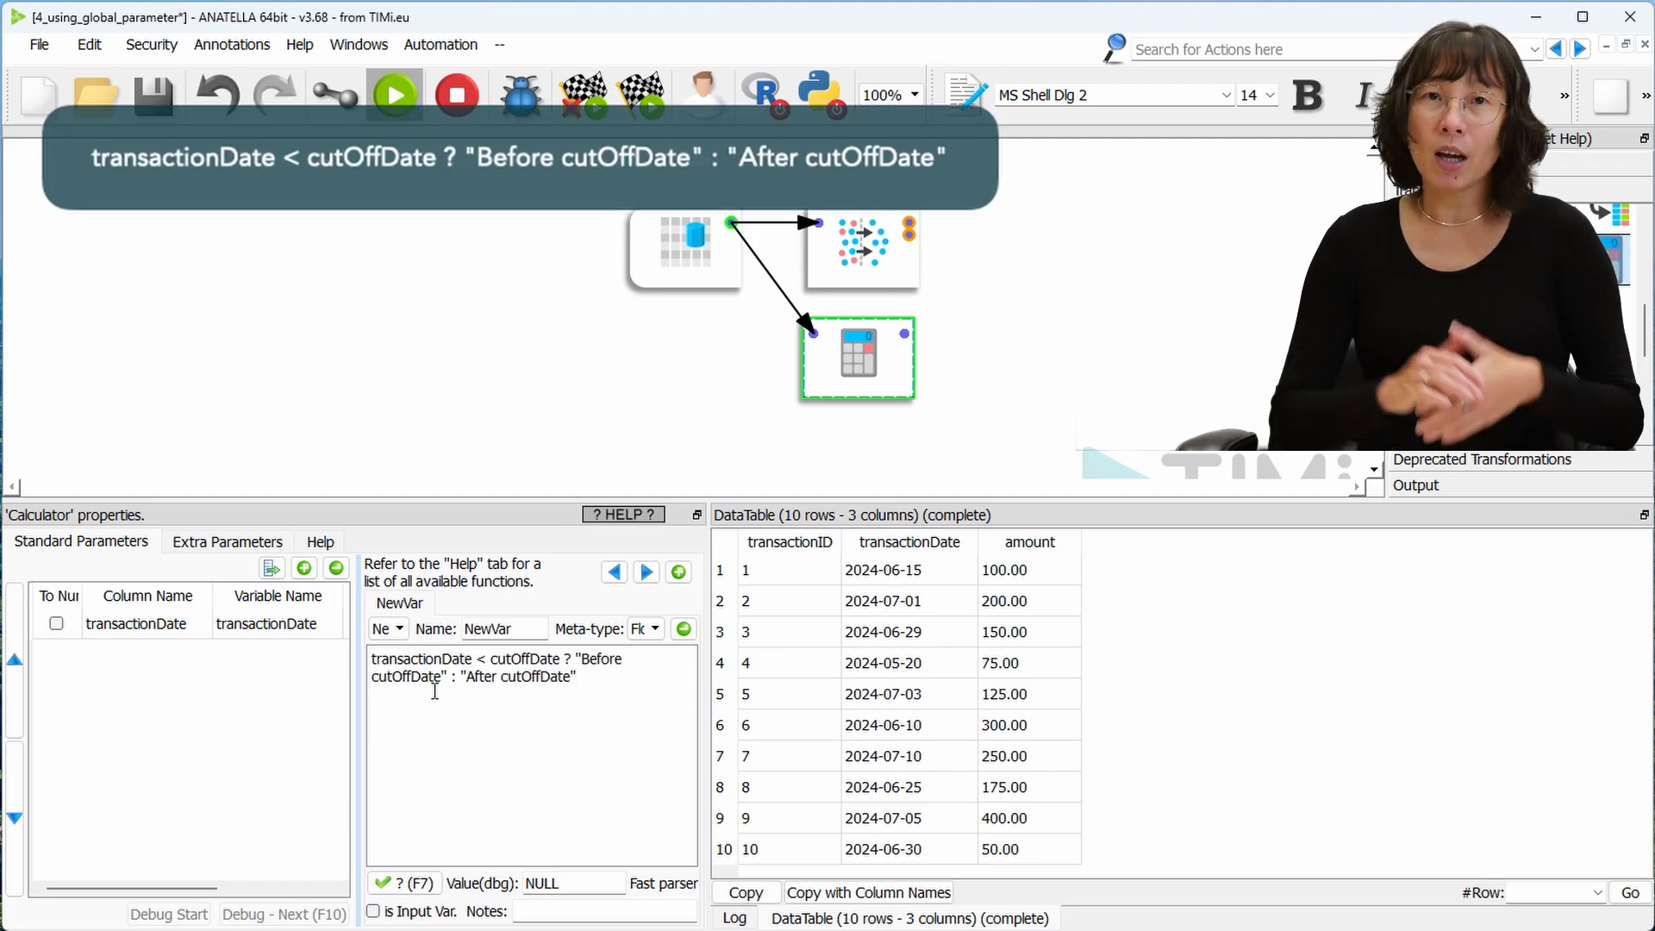
{"action": "left_click", "coordinate": [641, 630]}
{"action": "left_click", "coordinate": [659, 678]}
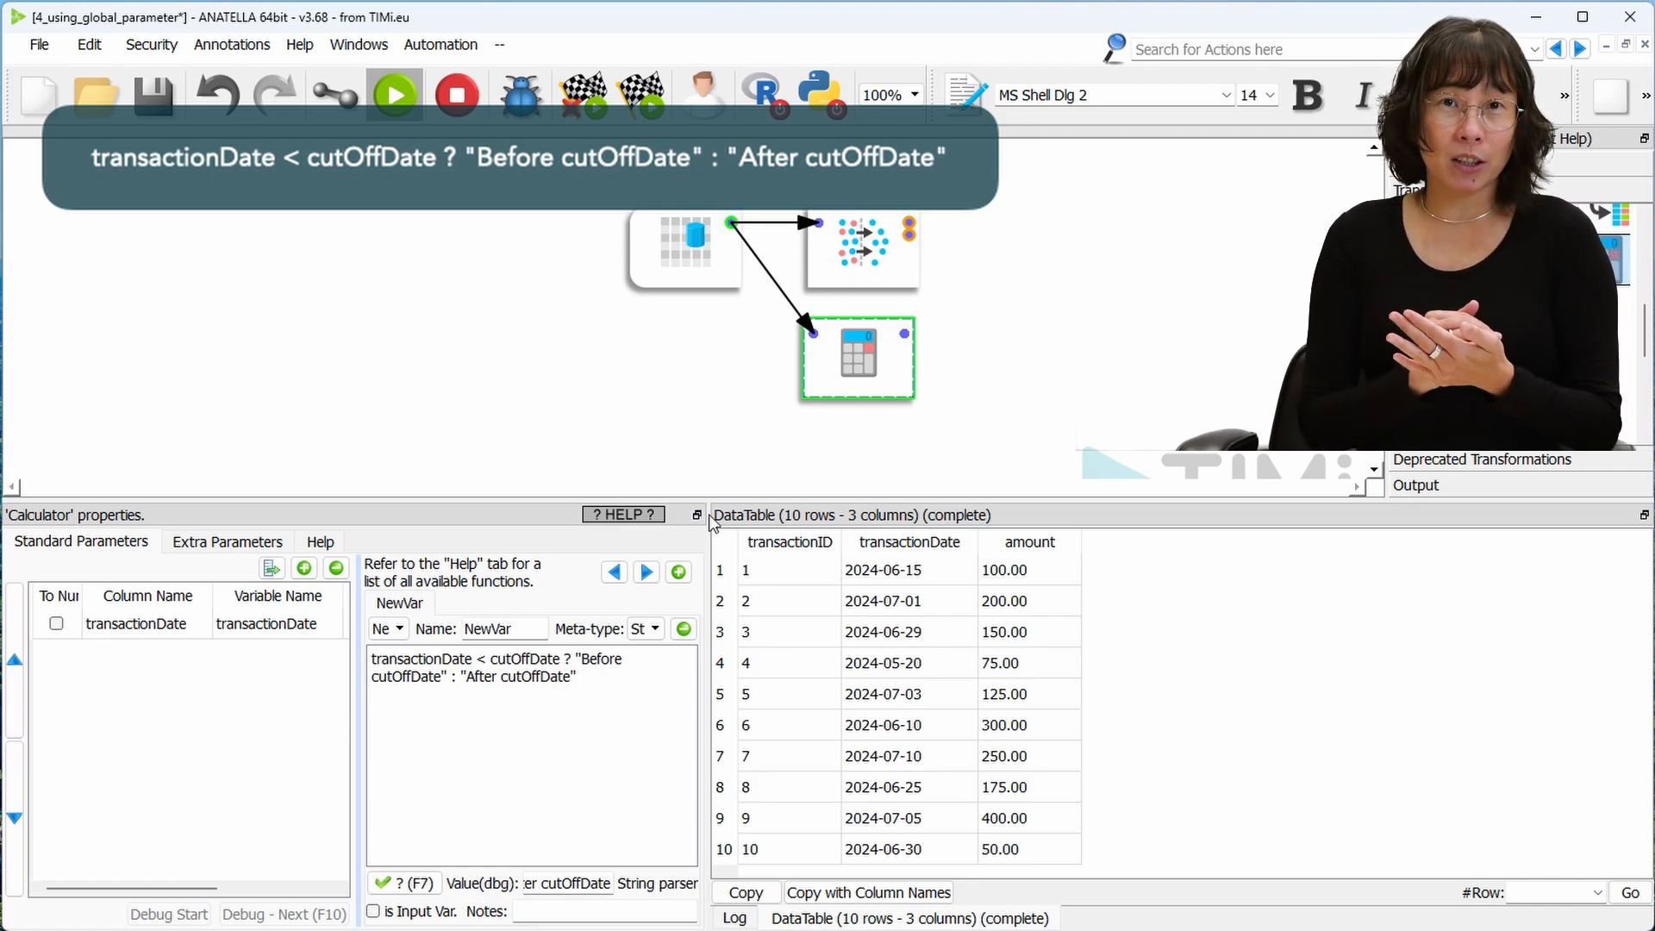
{"action": "left_click_drag", "start_coordinate": [707, 514], "coordinate": [920, 516]}
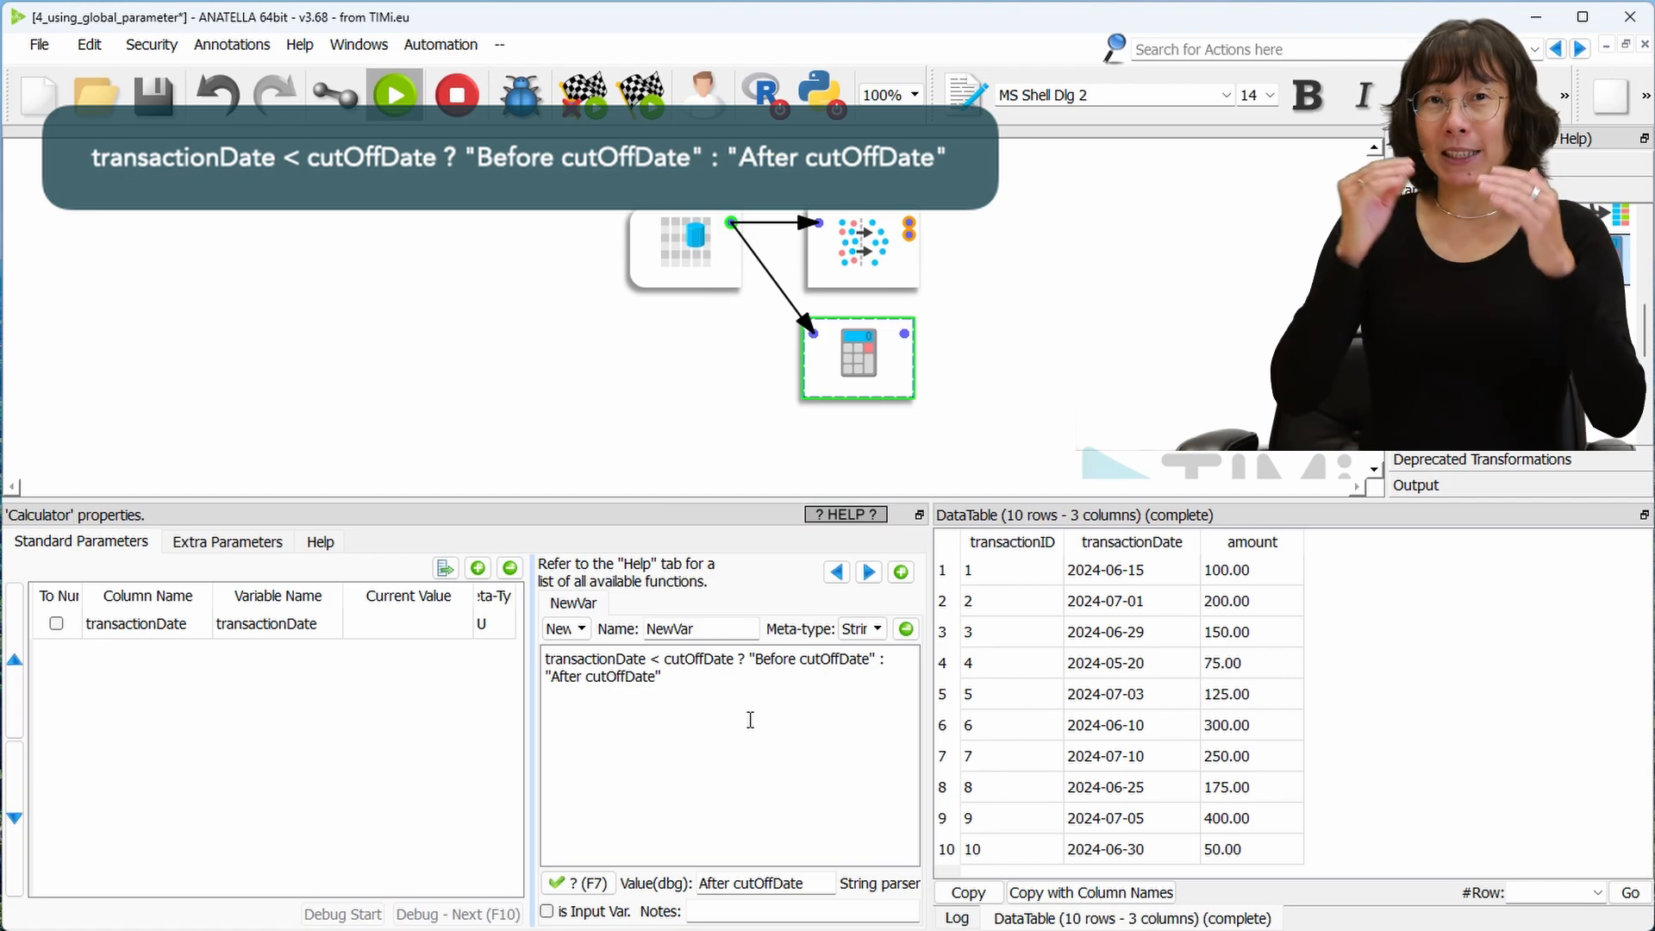
{"action": "left_click", "coordinate": [903, 333]}
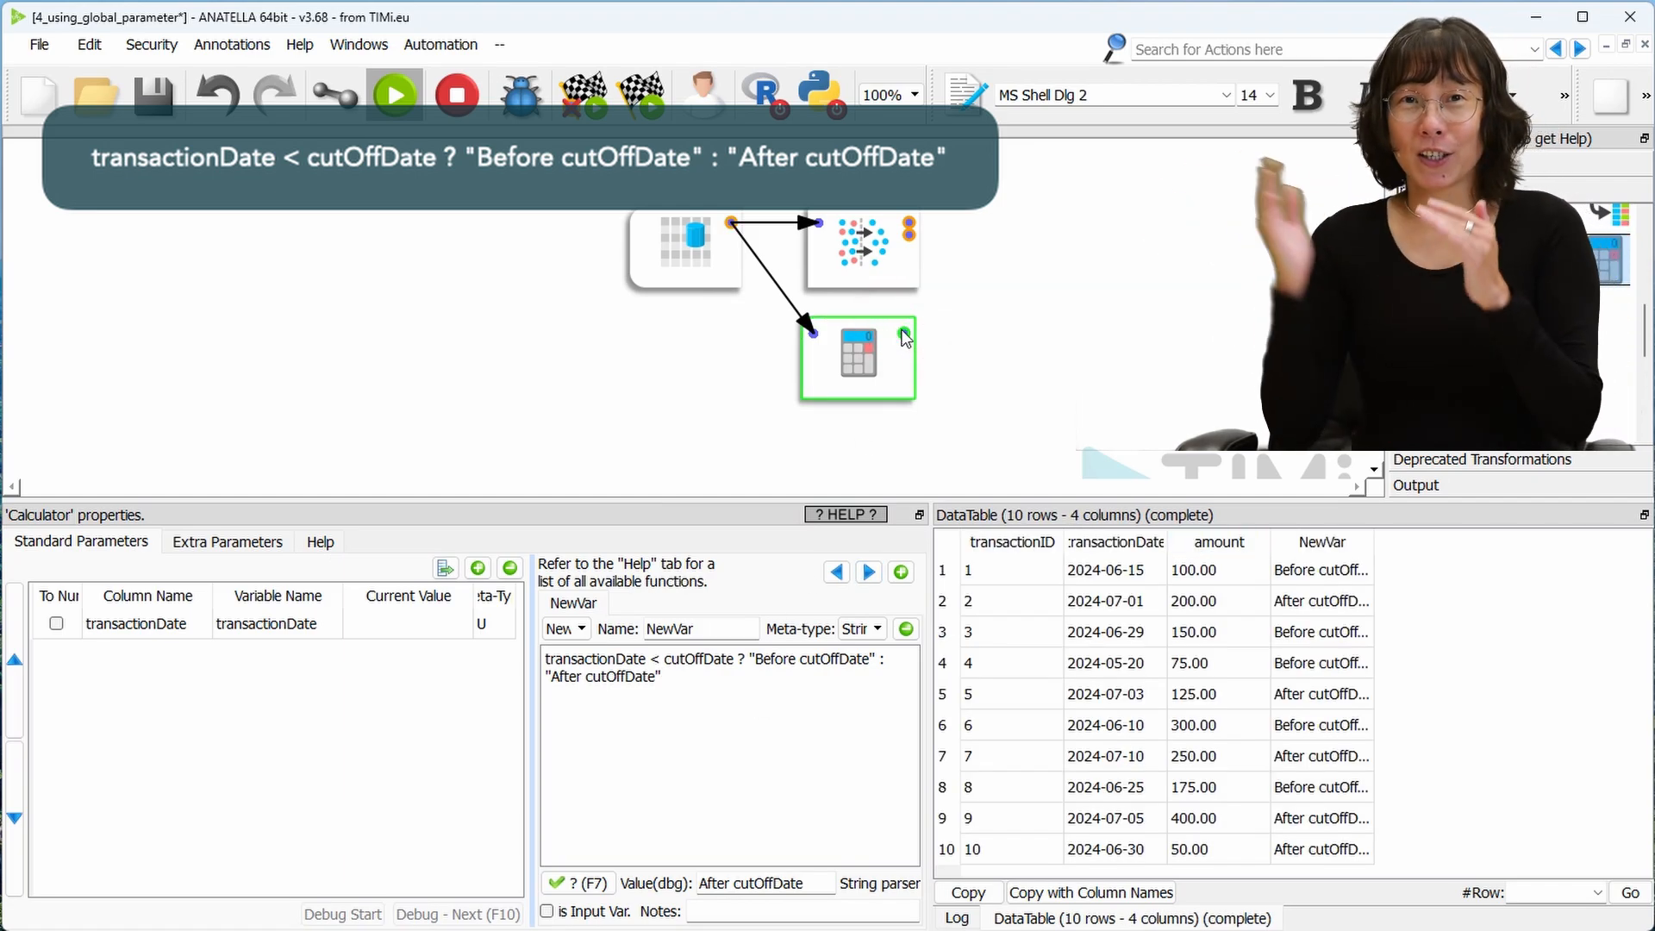
Rename the Calculator's new variable as status, rerun the output, and fit the status column's width
{"action": "double_click", "coordinate": [694, 629]}
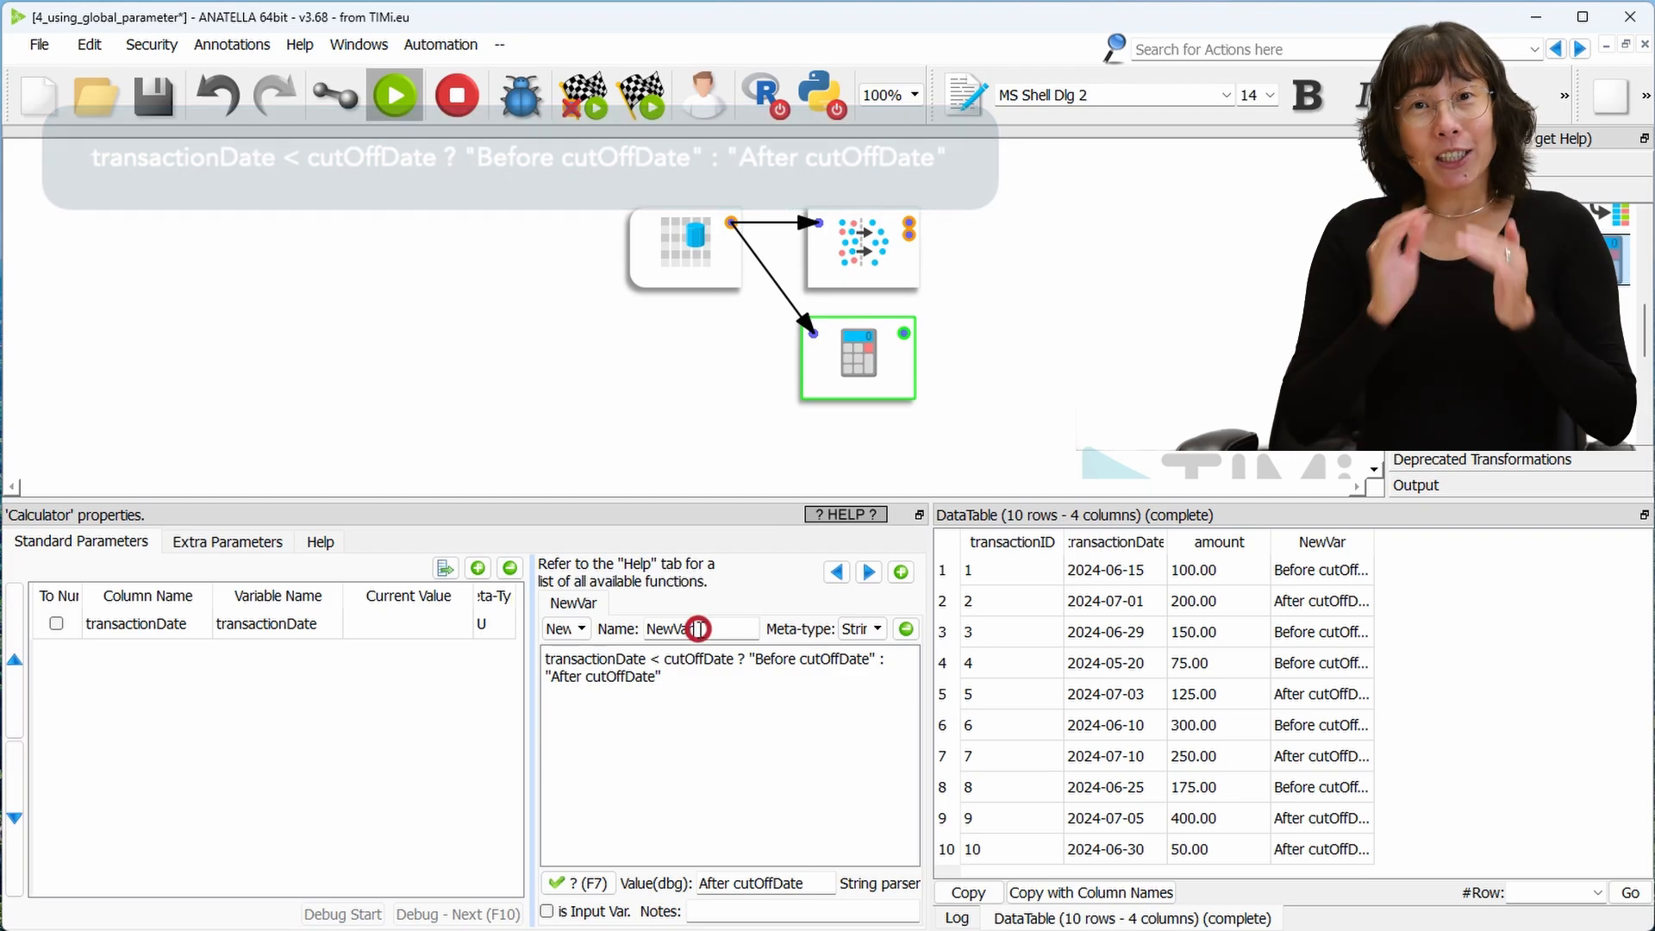
{"action": "type", "text": "status"}
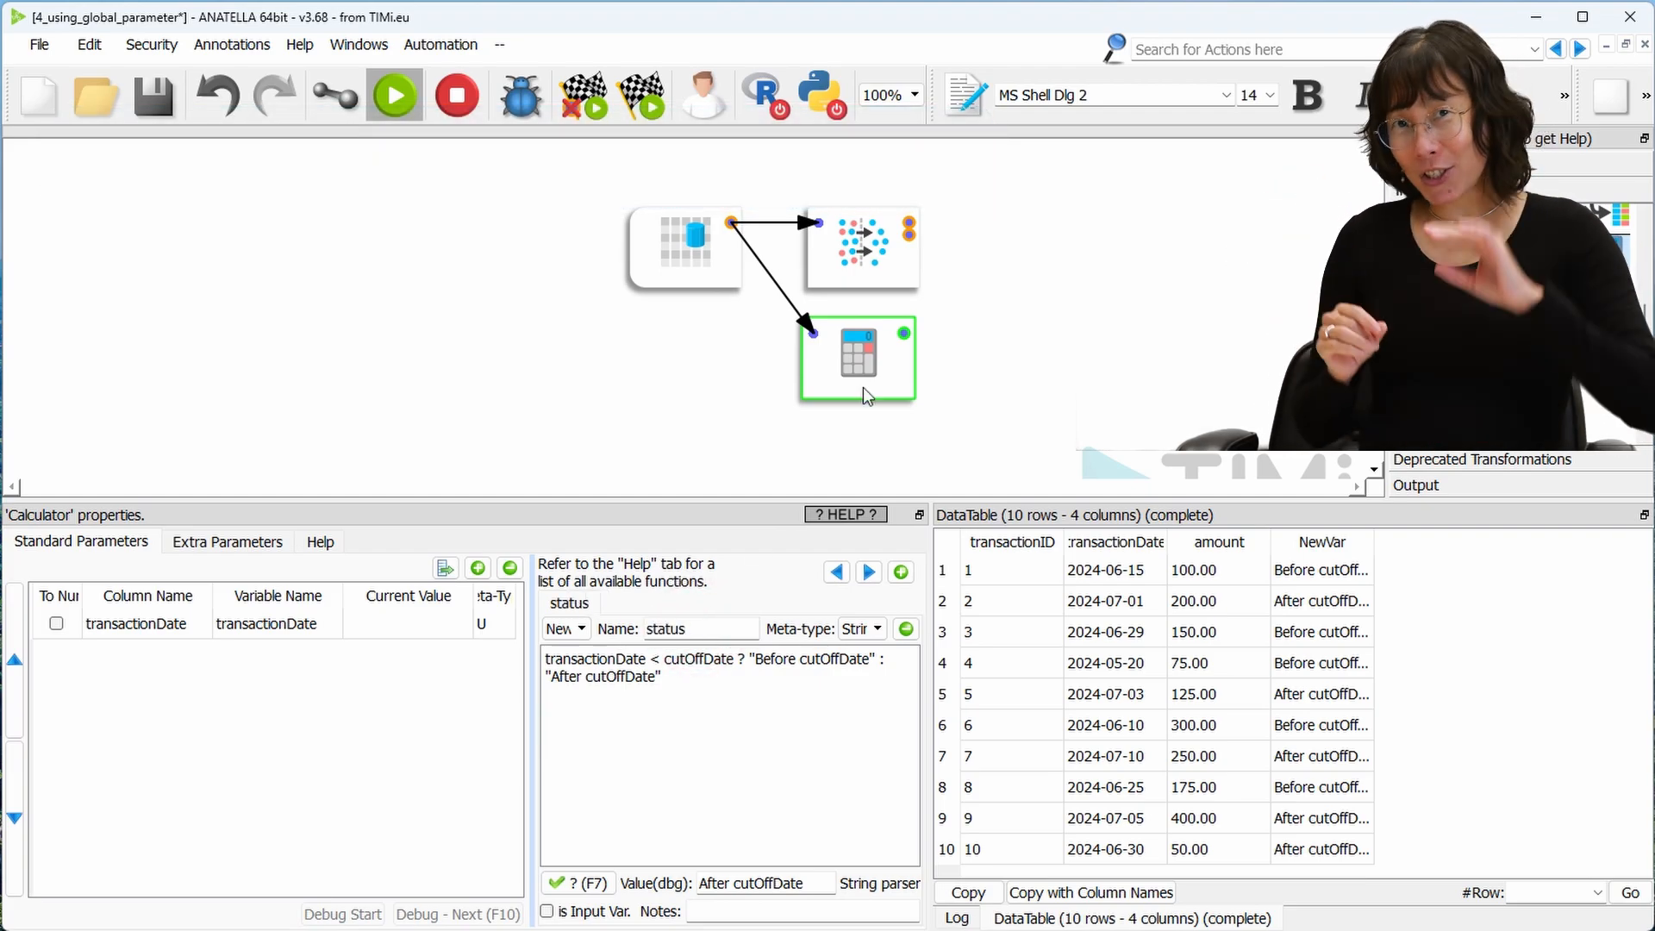
{"action": "left_click", "coordinate": [903, 332]}
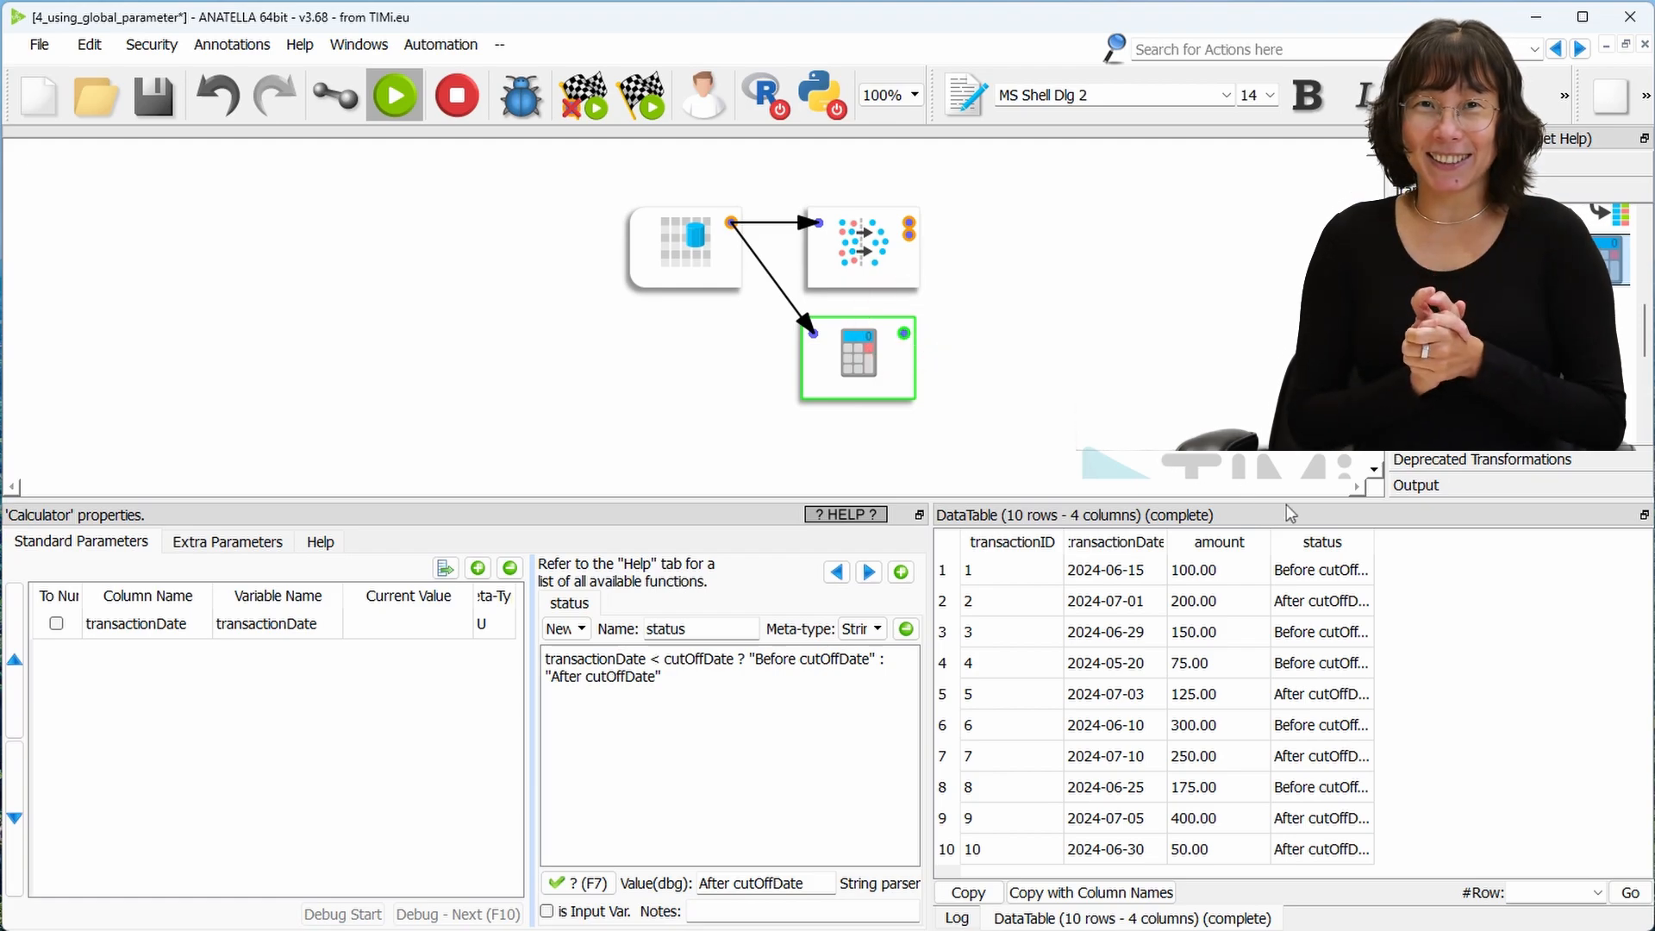
{"action": "double_click", "coordinate": [1369, 541]}
Connect an aggregate action after the Calculator and set status as its group-by variable
{"action": "left_click_drag", "start_coordinate": [1604, 358], "coordinate": [934, 360]}
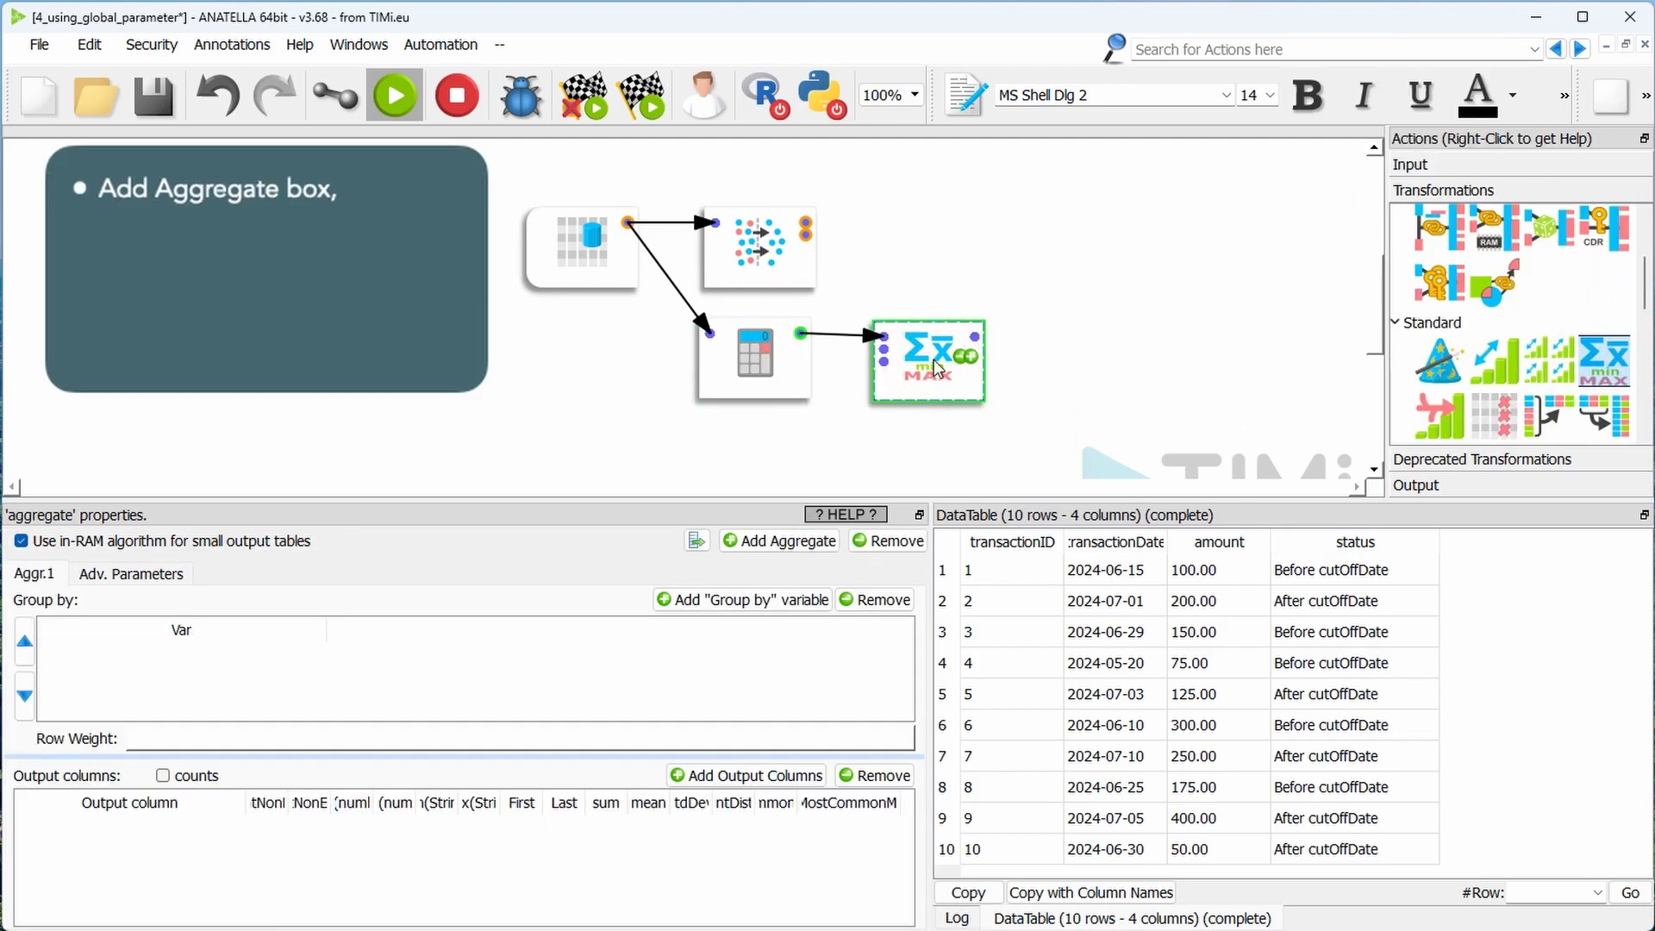
{"action": "left_click", "coordinate": [750, 599]}
{"action": "left_click", "coordinate": [696, 164]}
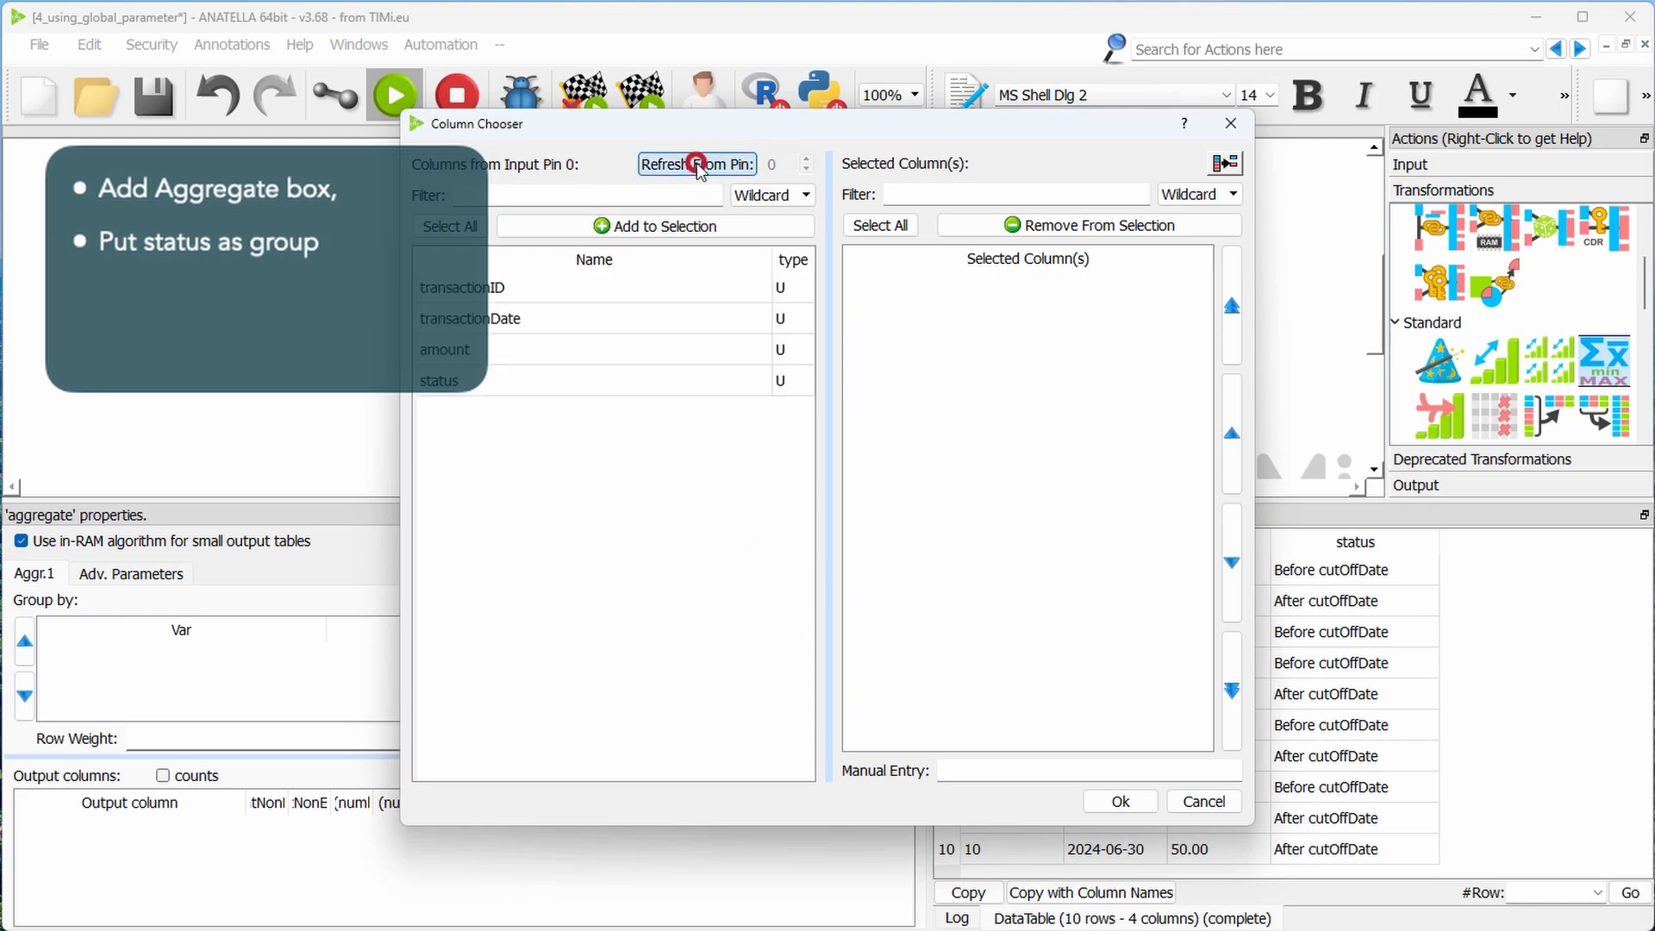
{"action": "double_click", "coordinate": [510, 373]}
{"action": "left_click", "coordinate": [1120, 802]}
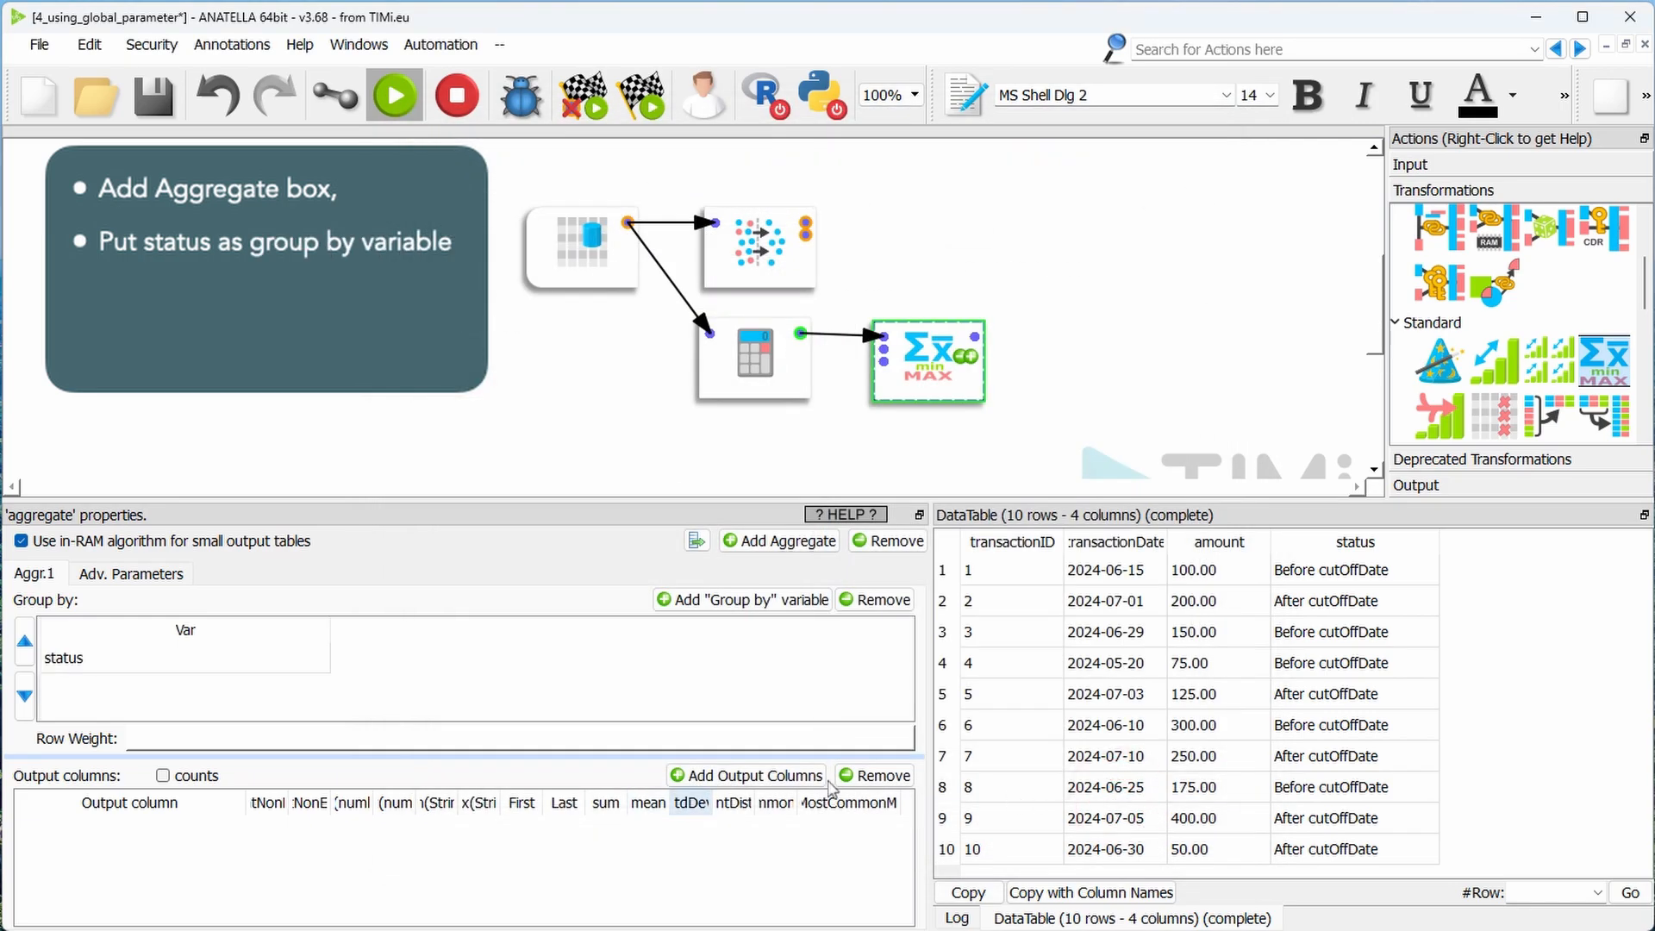
Add amount as the aggregate's output column with the sum function, run it, and fit the result's status column width
{"action": "left_click", "coordinate": [721, 775]}
{"action": "left_click", "coordinate": [681, 165]}
{"action": "double_click", "coordinate": [499, 349]}
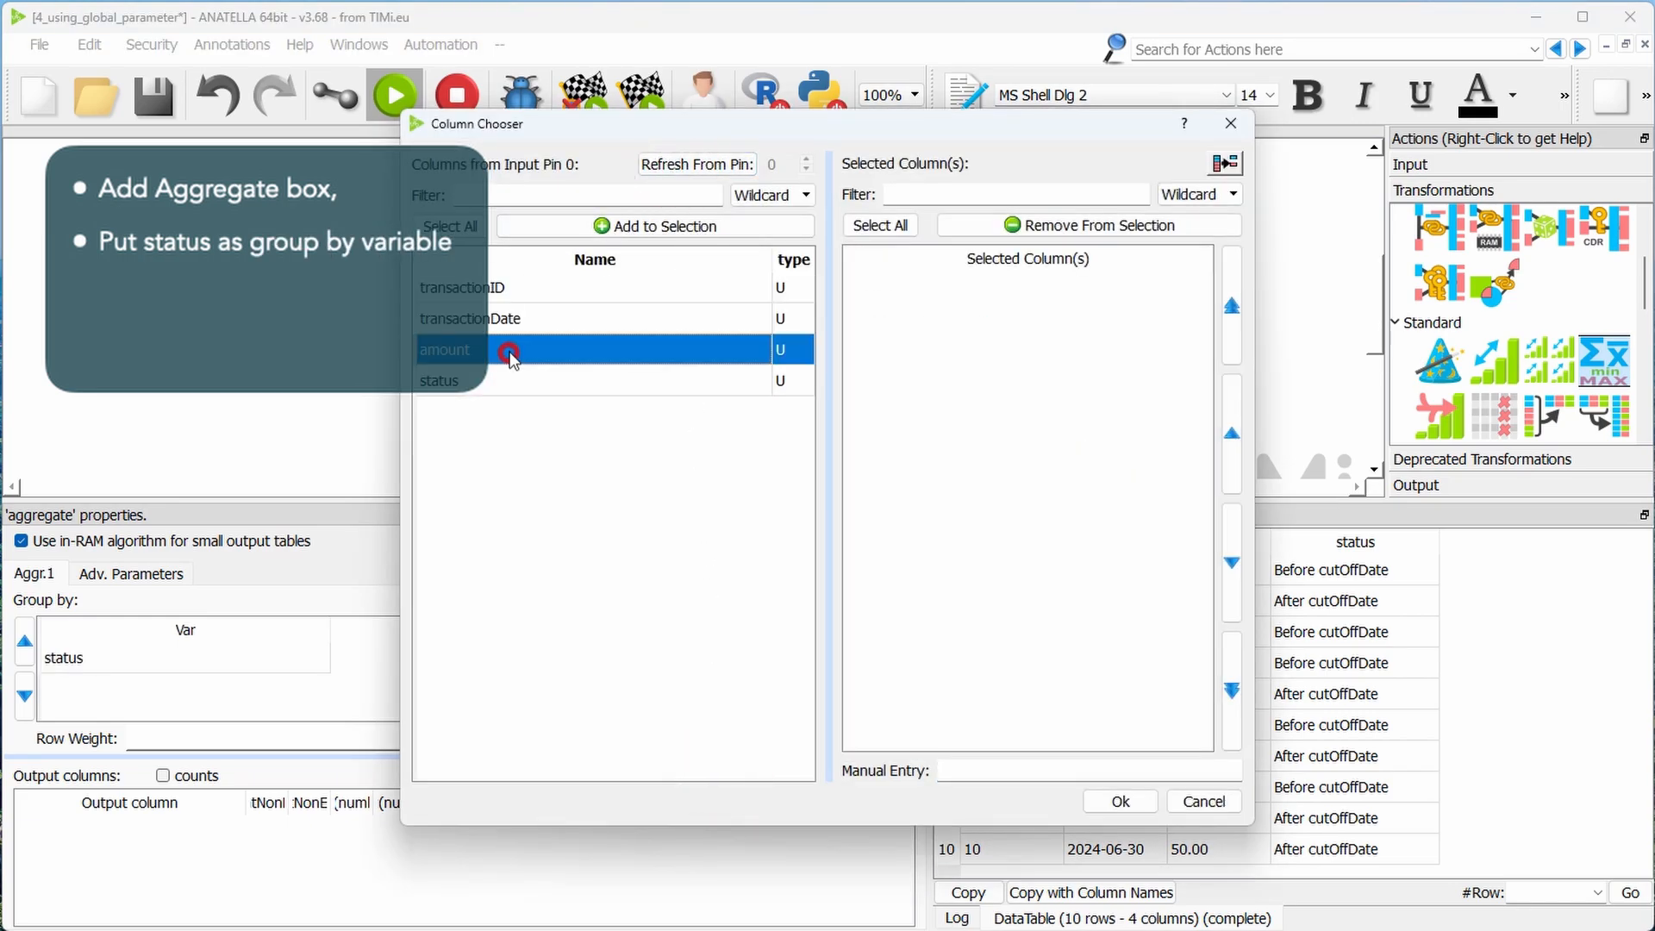
{"action": "left_click", "coordinate": [1118, 802]}
{"action": "left_click", "coordinate": [613, 830]}
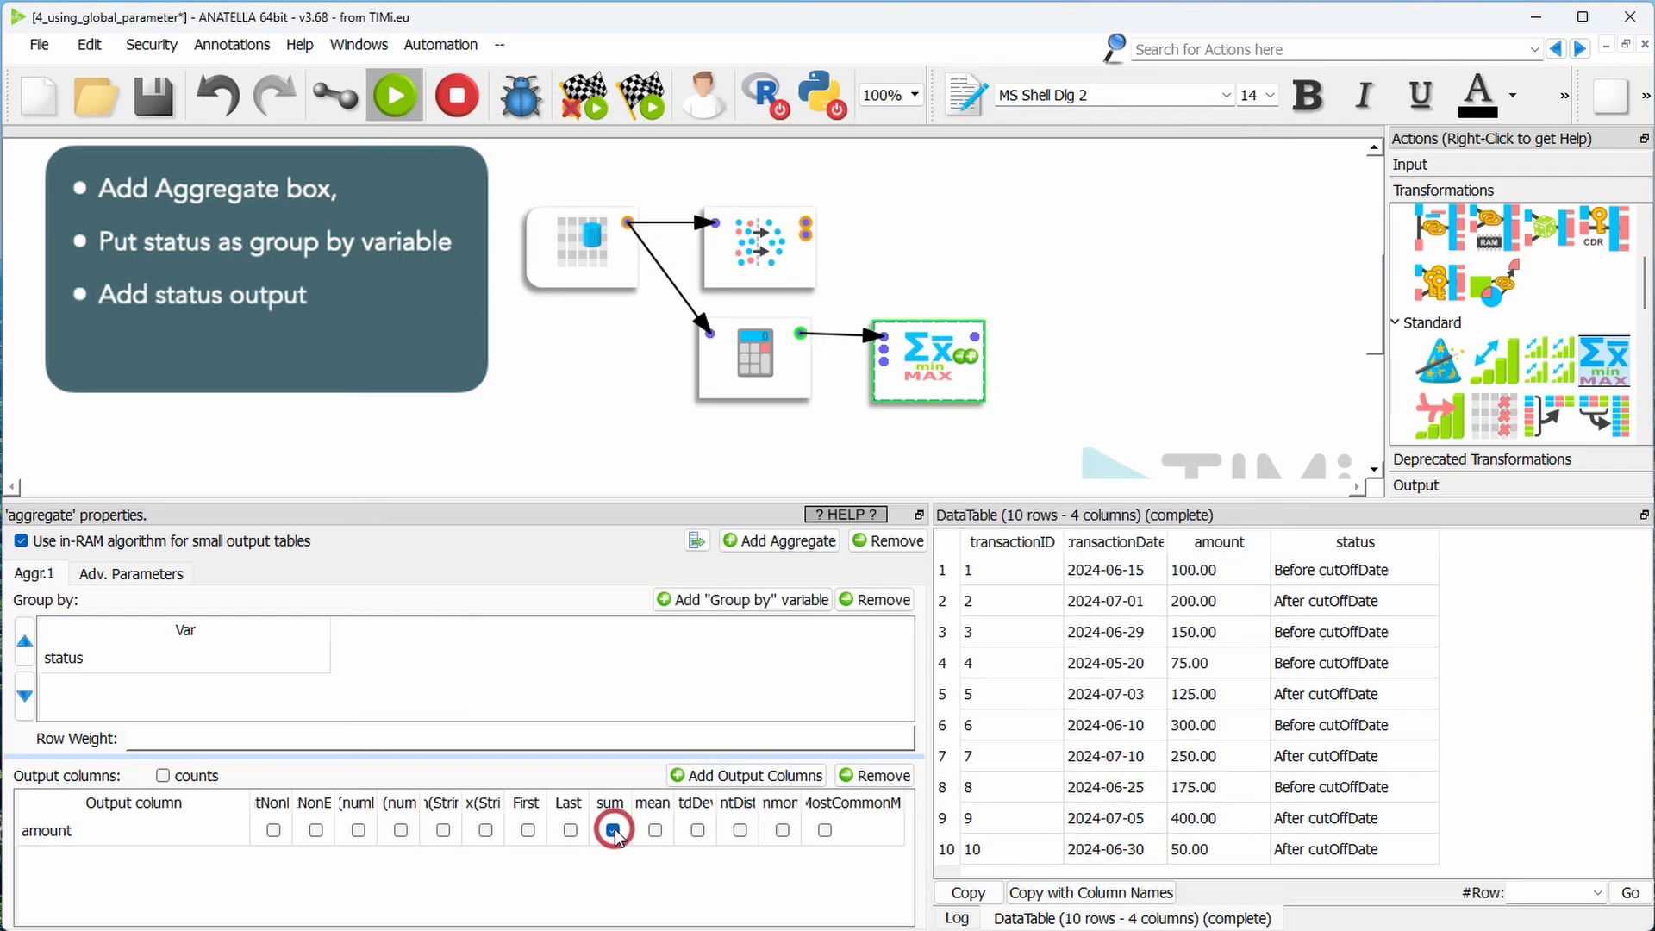
{"action": "left_click", "coordinate": [974, 335]}
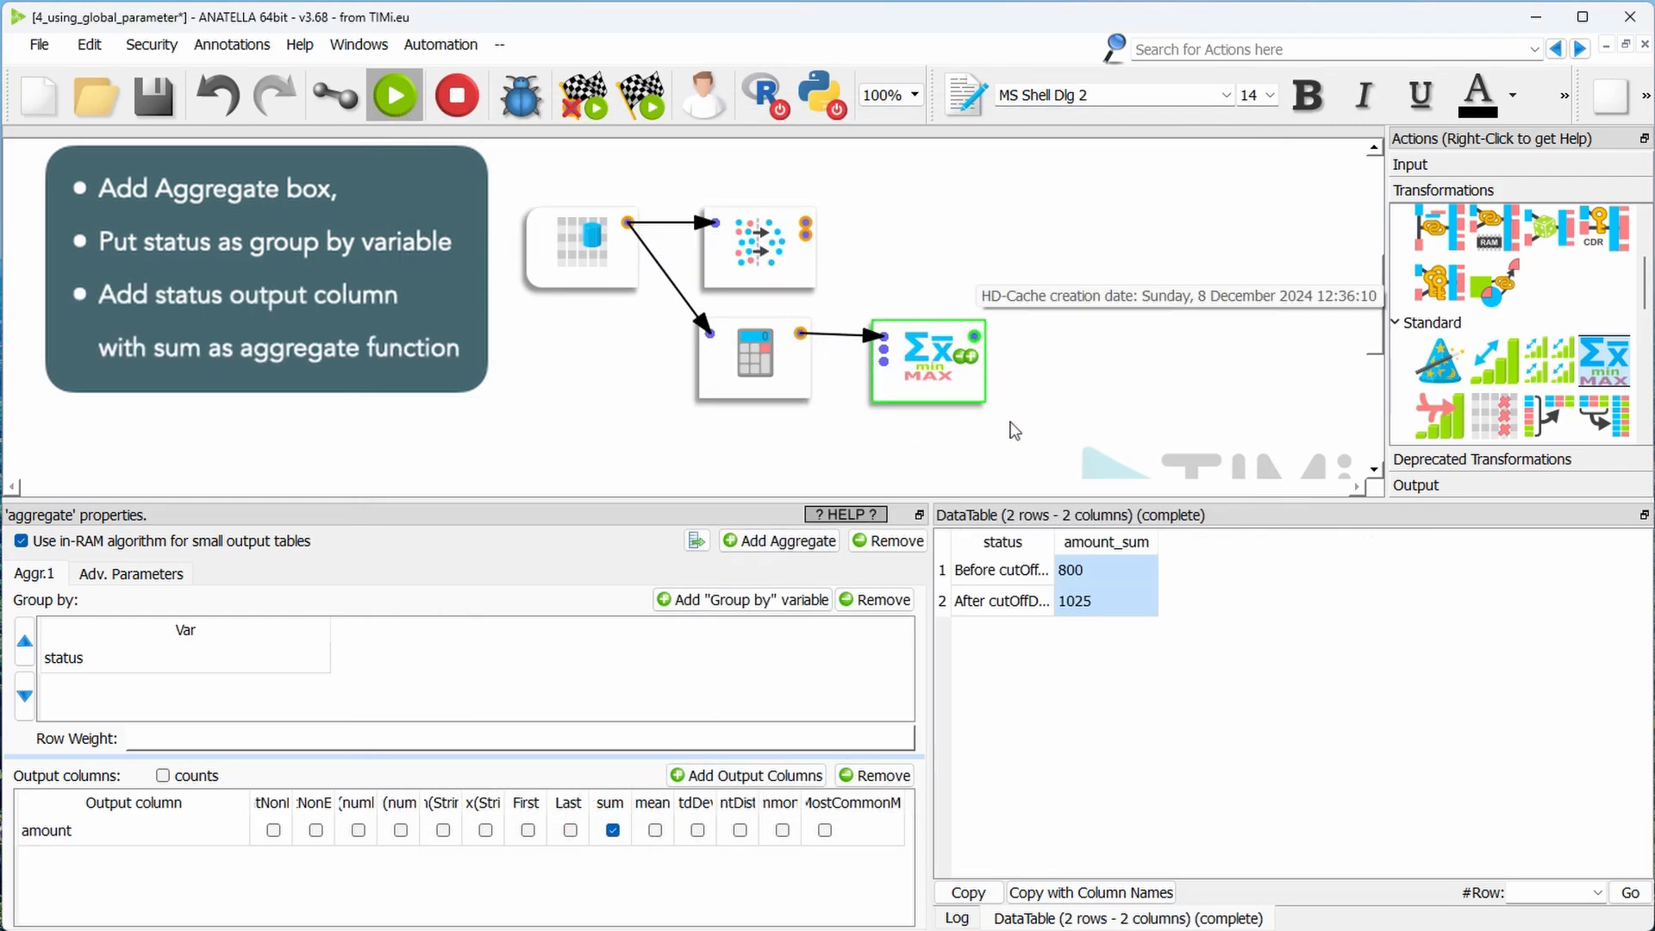
{"action": "double_click", "coordinate": [1058, 540]}
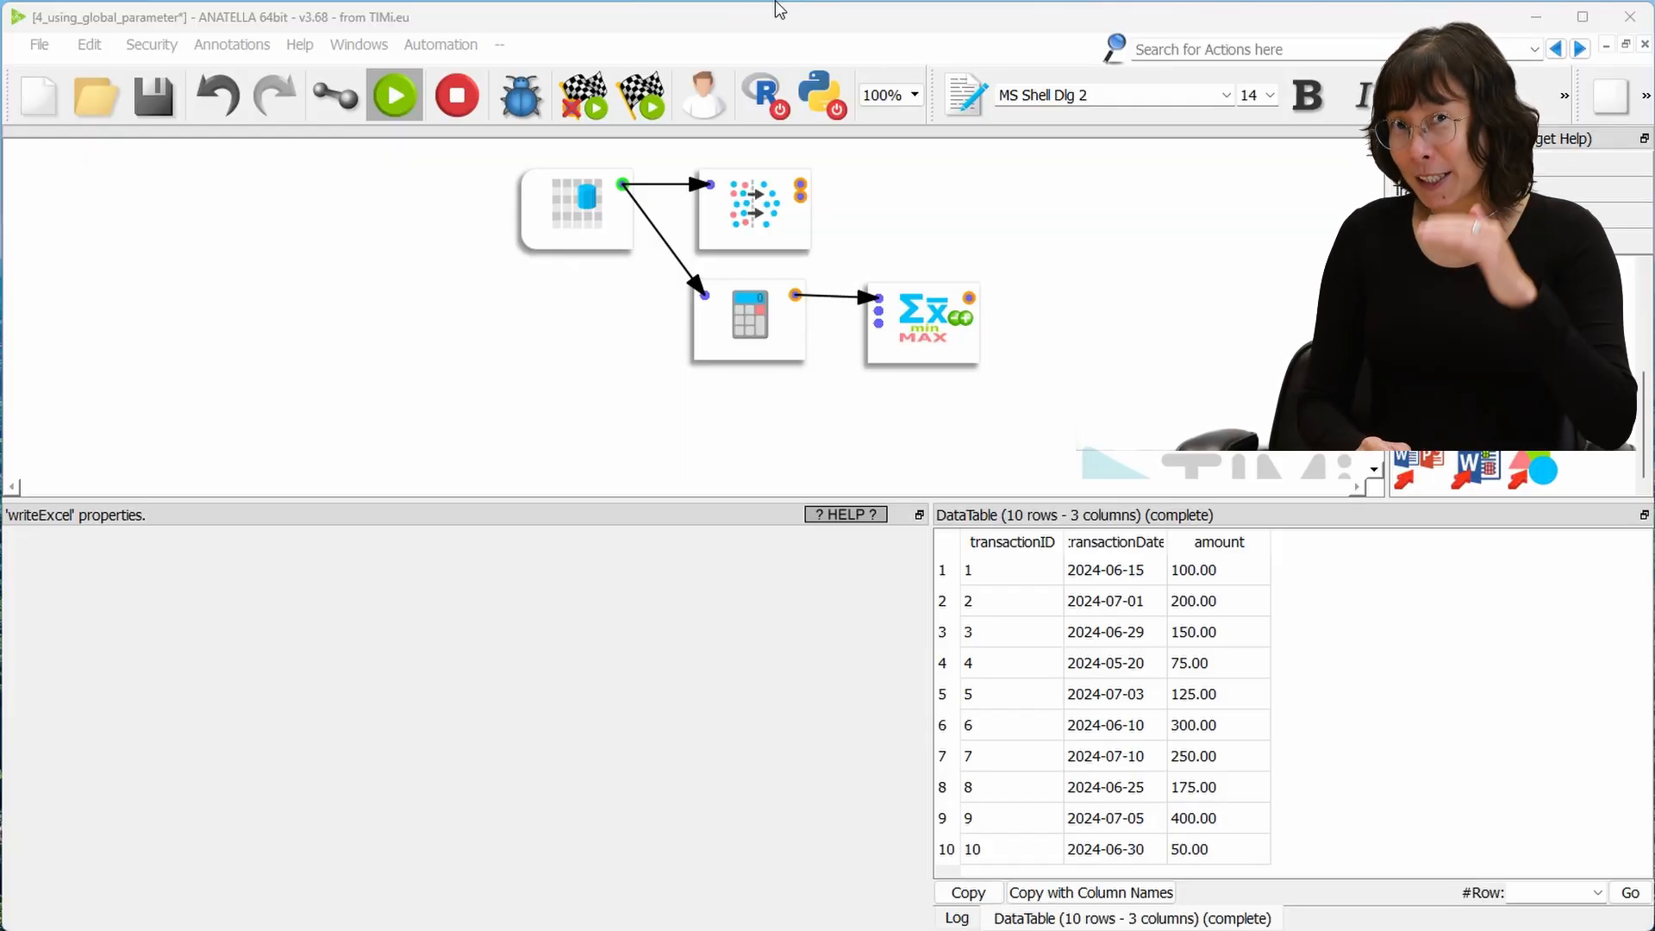
Open the graph's global parameters and check the dateReport entry
{"action": "left_click", "coordinate": [90, 44]}
{"action": "left_click", "coordinate": [129, 63]}
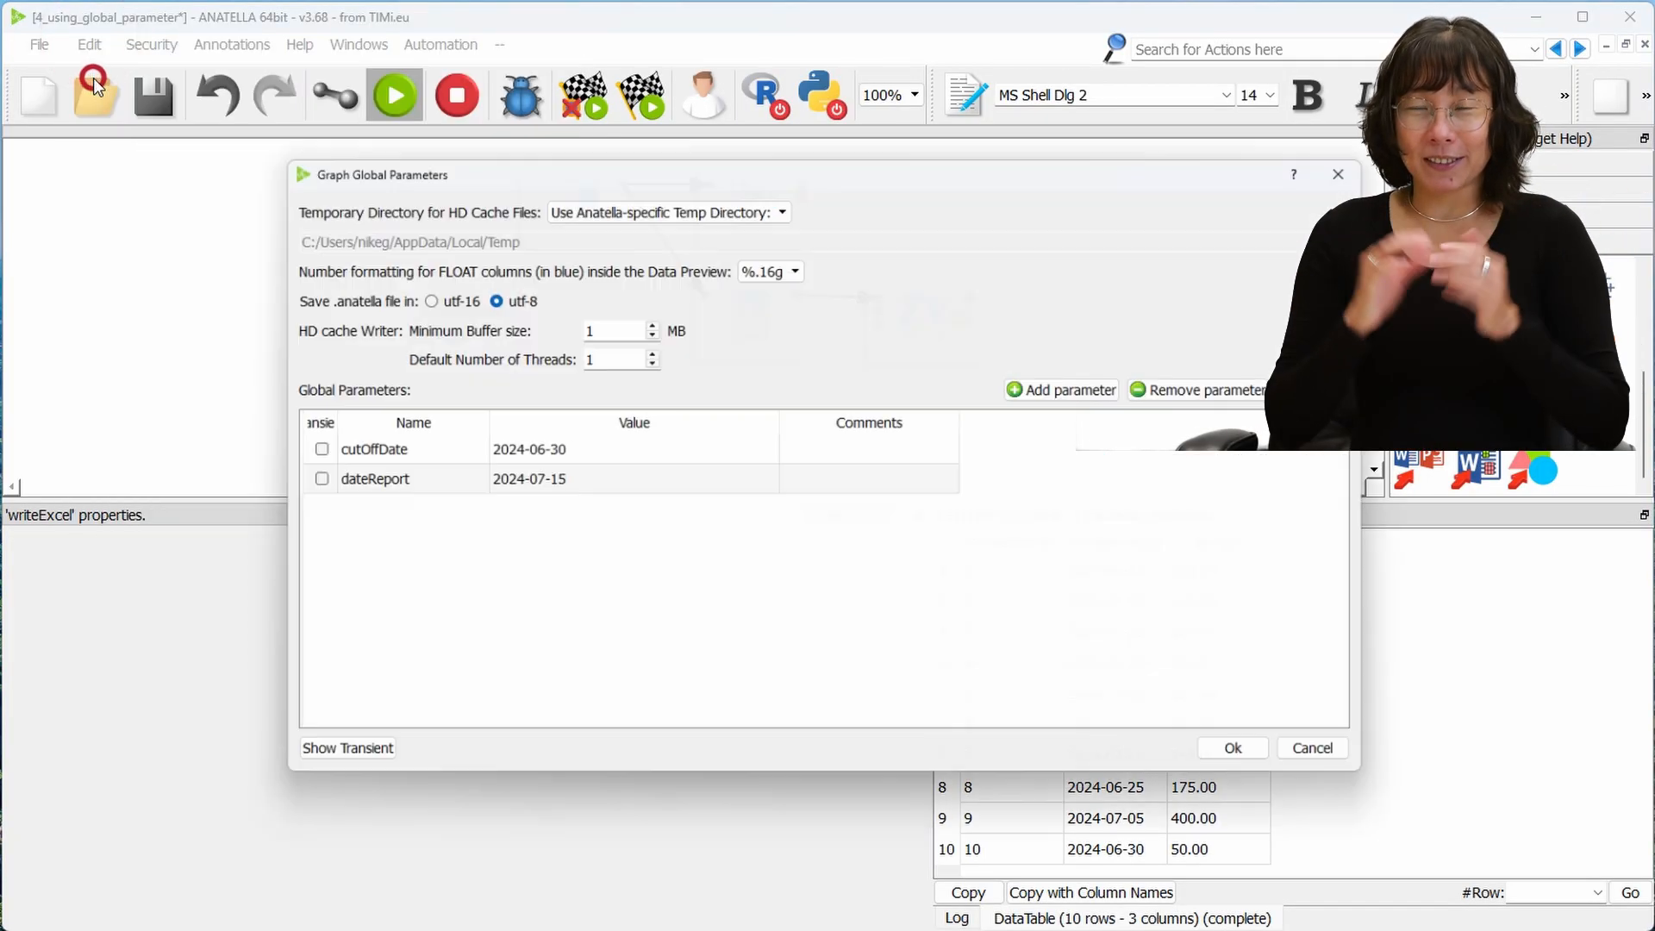
{"action": "left_click", "coordinate": [371, 480]}
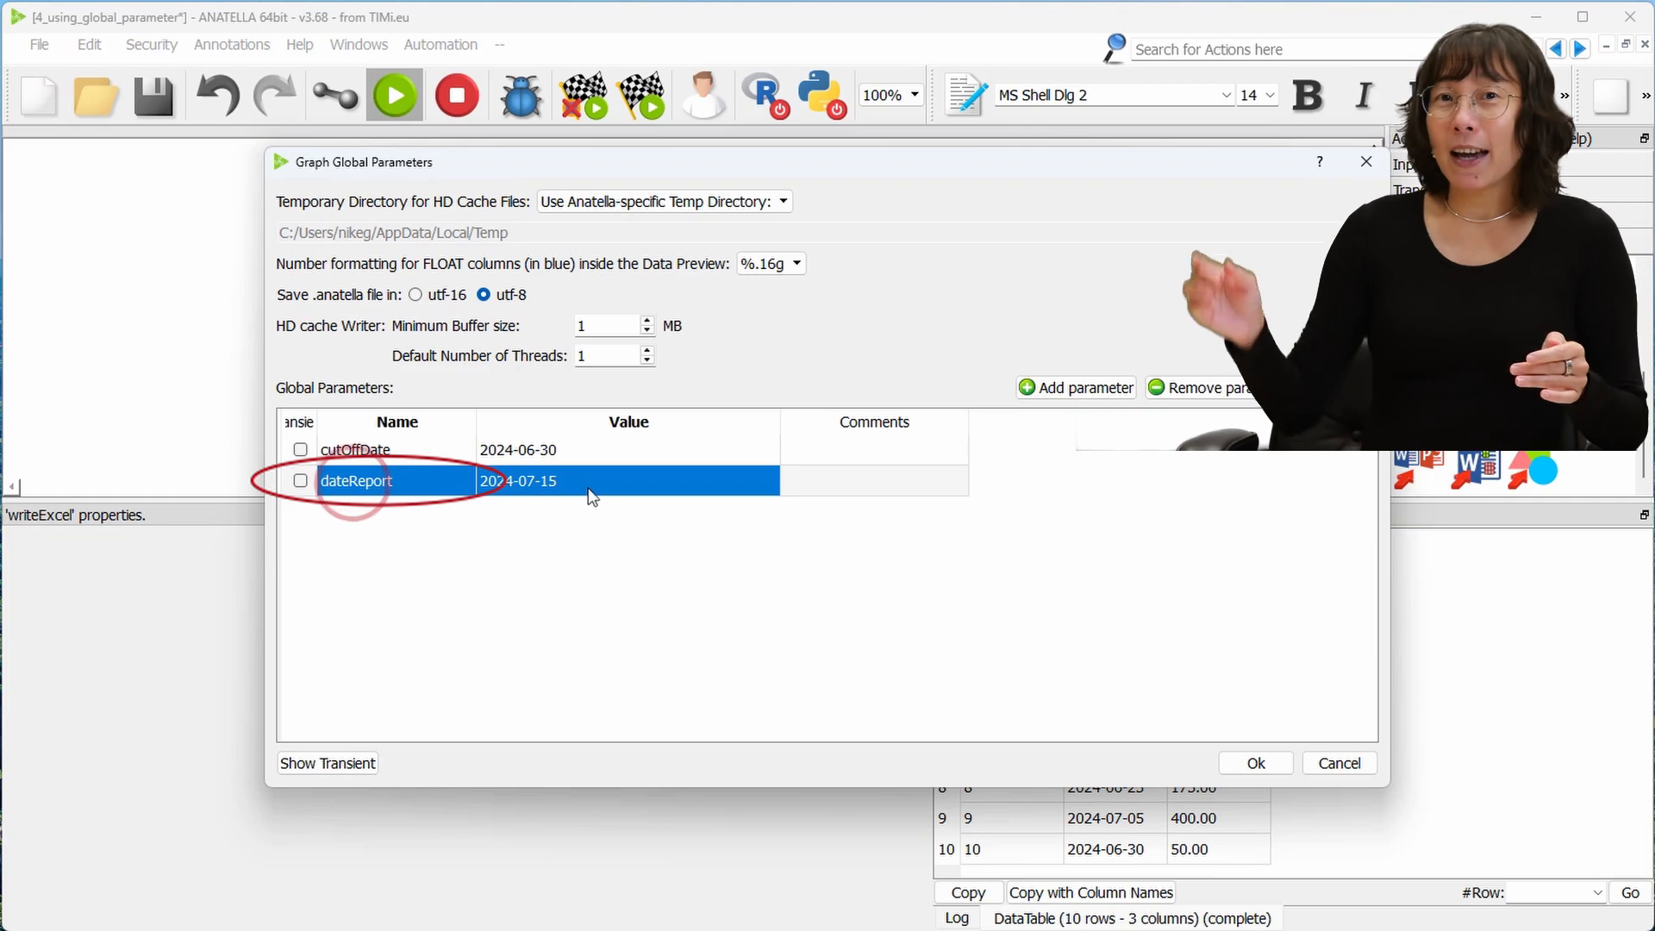
{"action": "left_click", "coordinate": [1256, 763]}
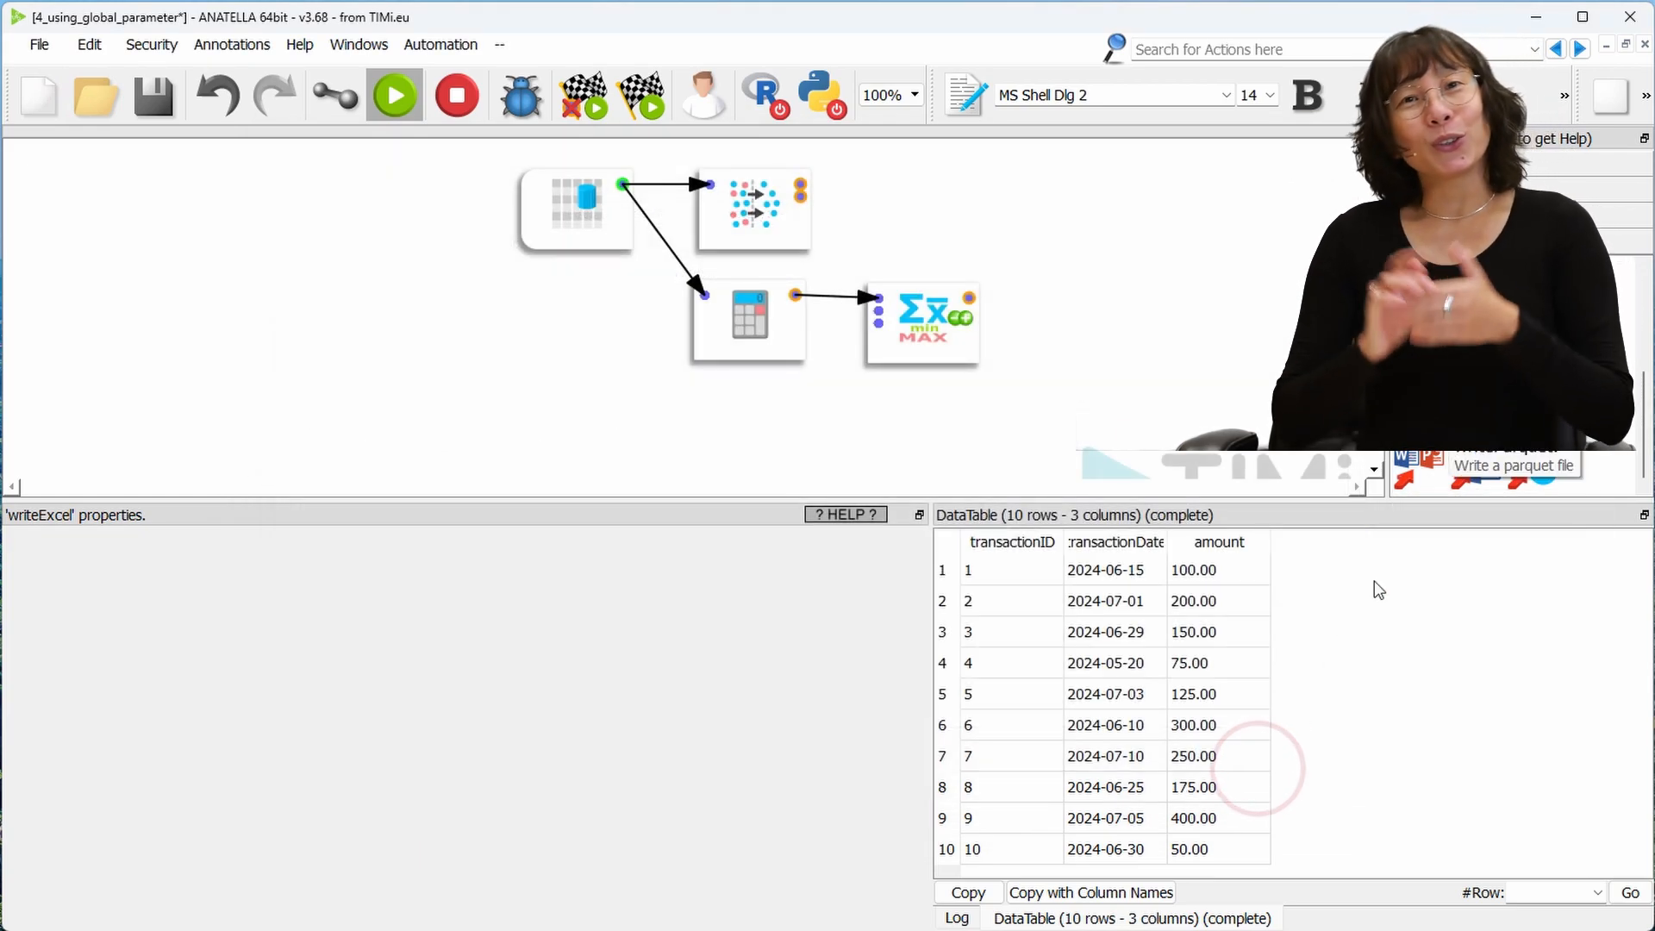
Add a writeExcel action fed by the input table and set its destination file name to > "sales_repot_" + dateReport +".xlsx"
{"action": "left_click_drag", "start_coordinate": [1529, 358], "coordinate": [737, 441]}
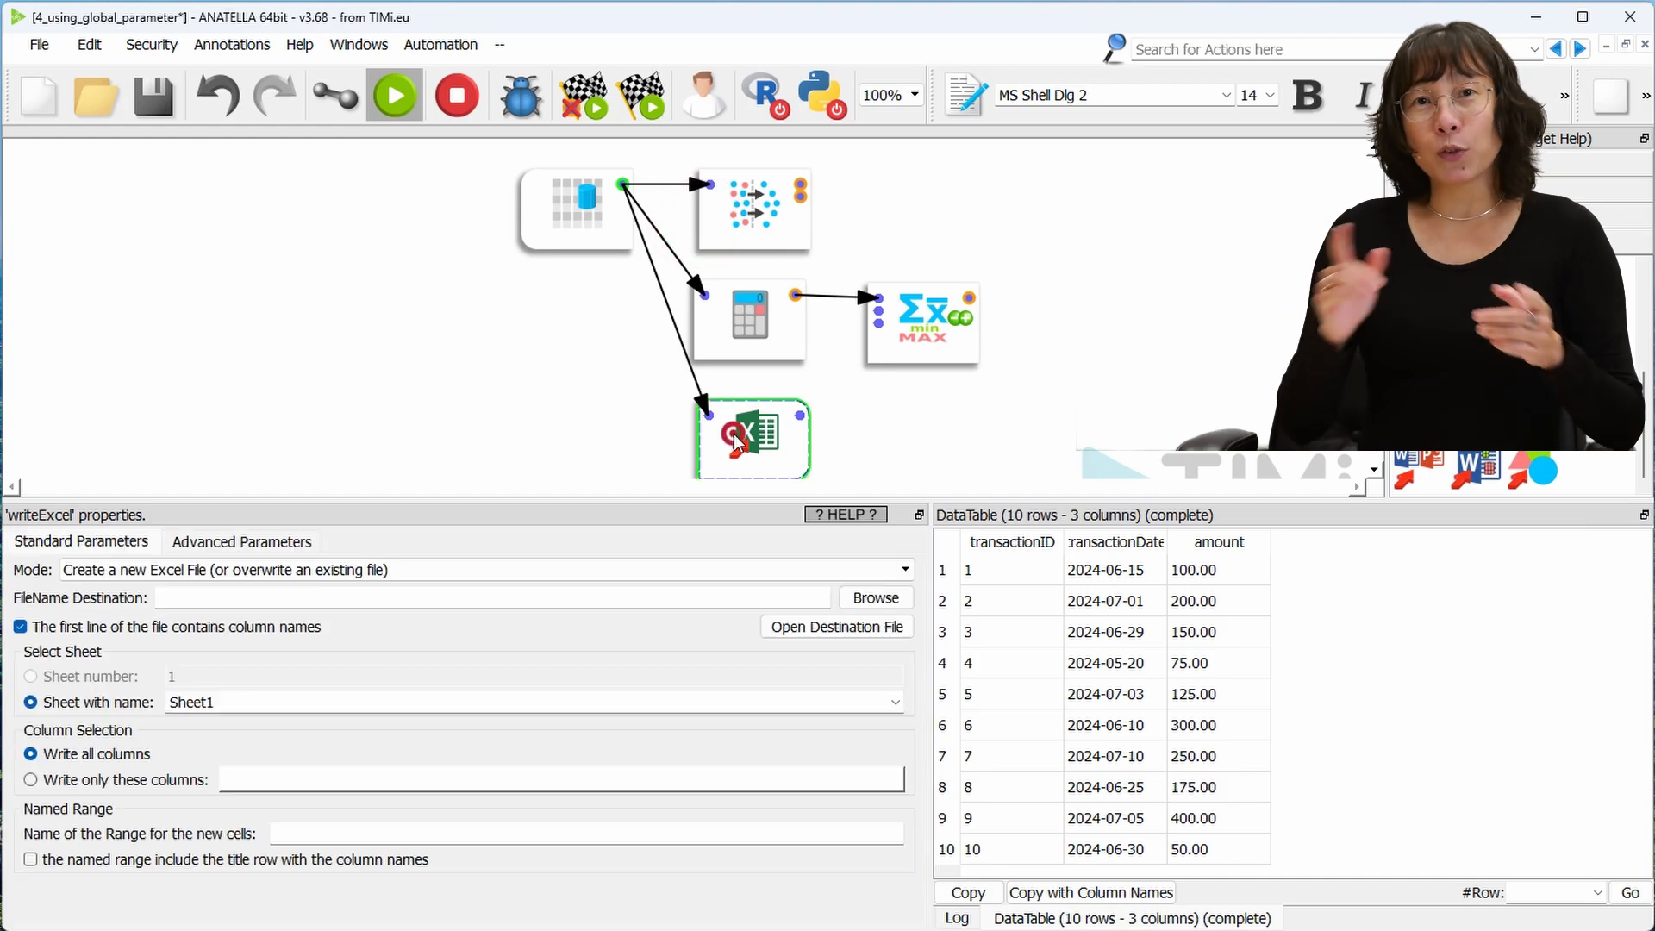
{"action": "left_click", "coordinate": [451, 604]}
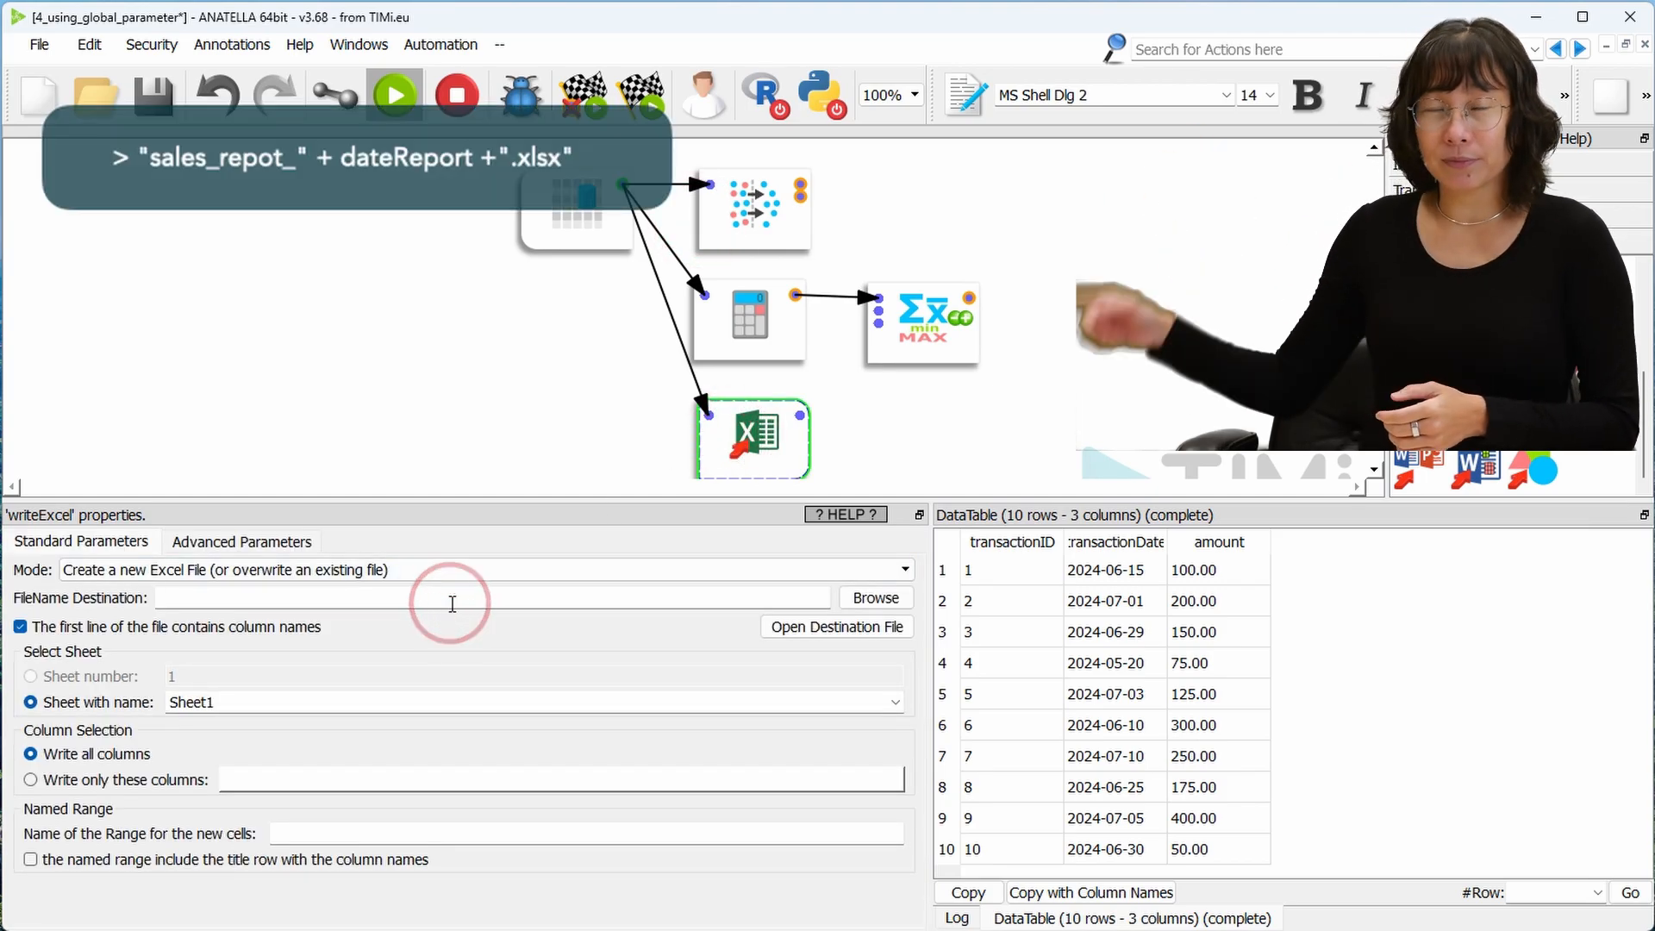
{"action": "type", "text": "> \"sales_repot_\" + dateReport +\".xlsx\""}
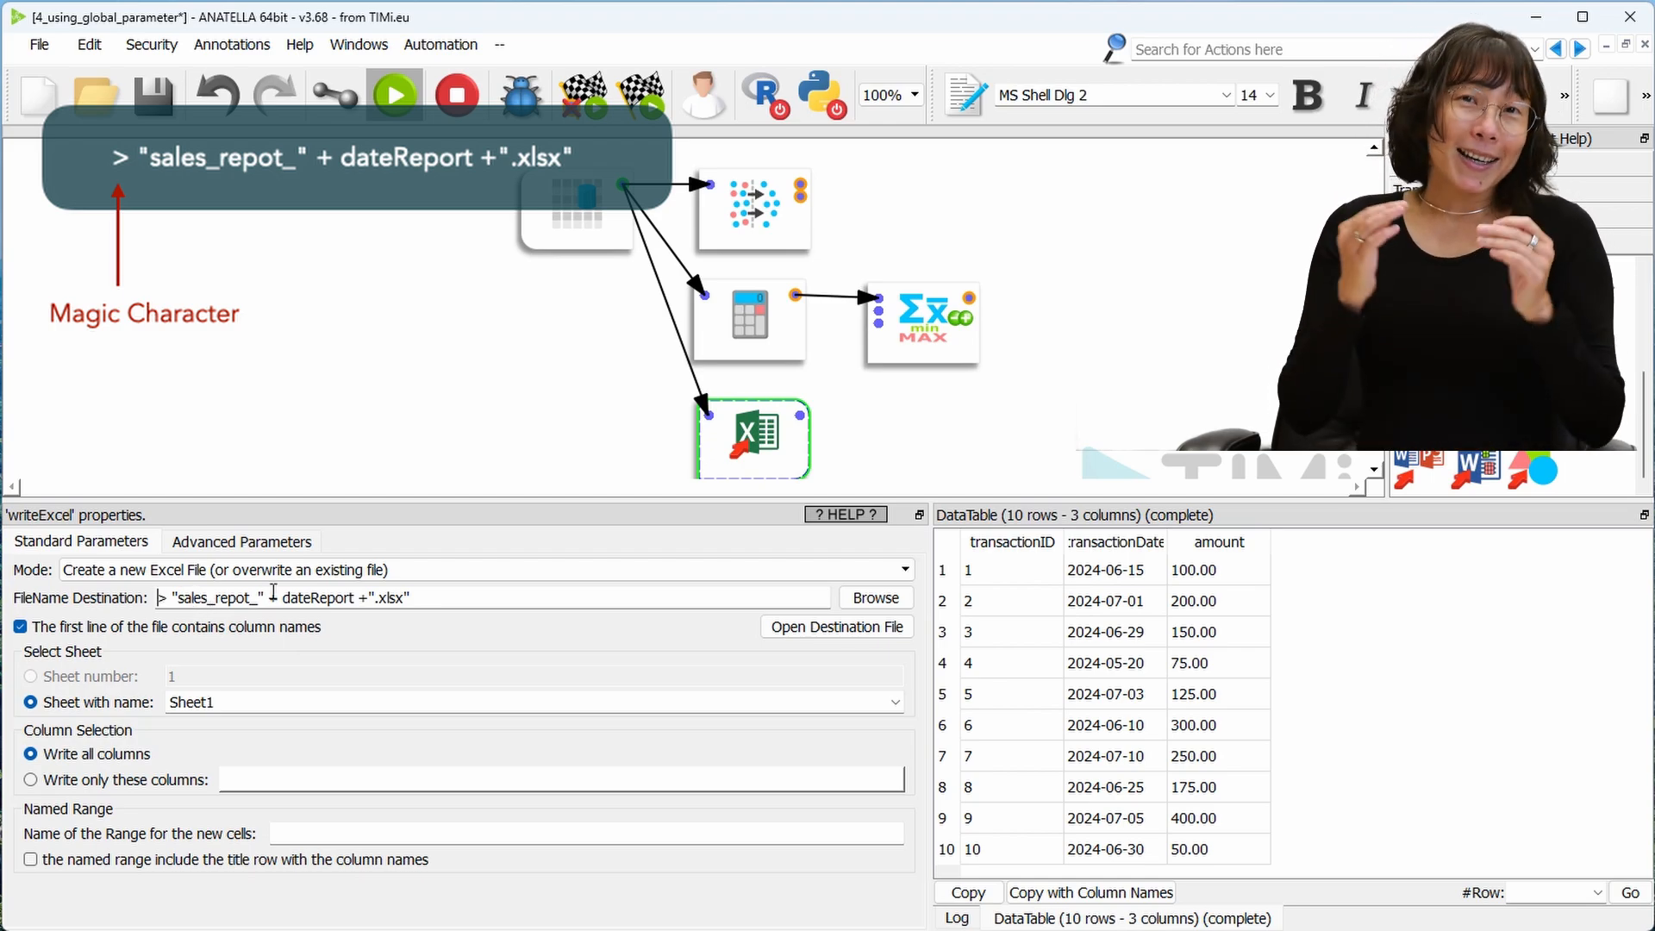
{"action": "left_click", "coordinate": [436, 597]}
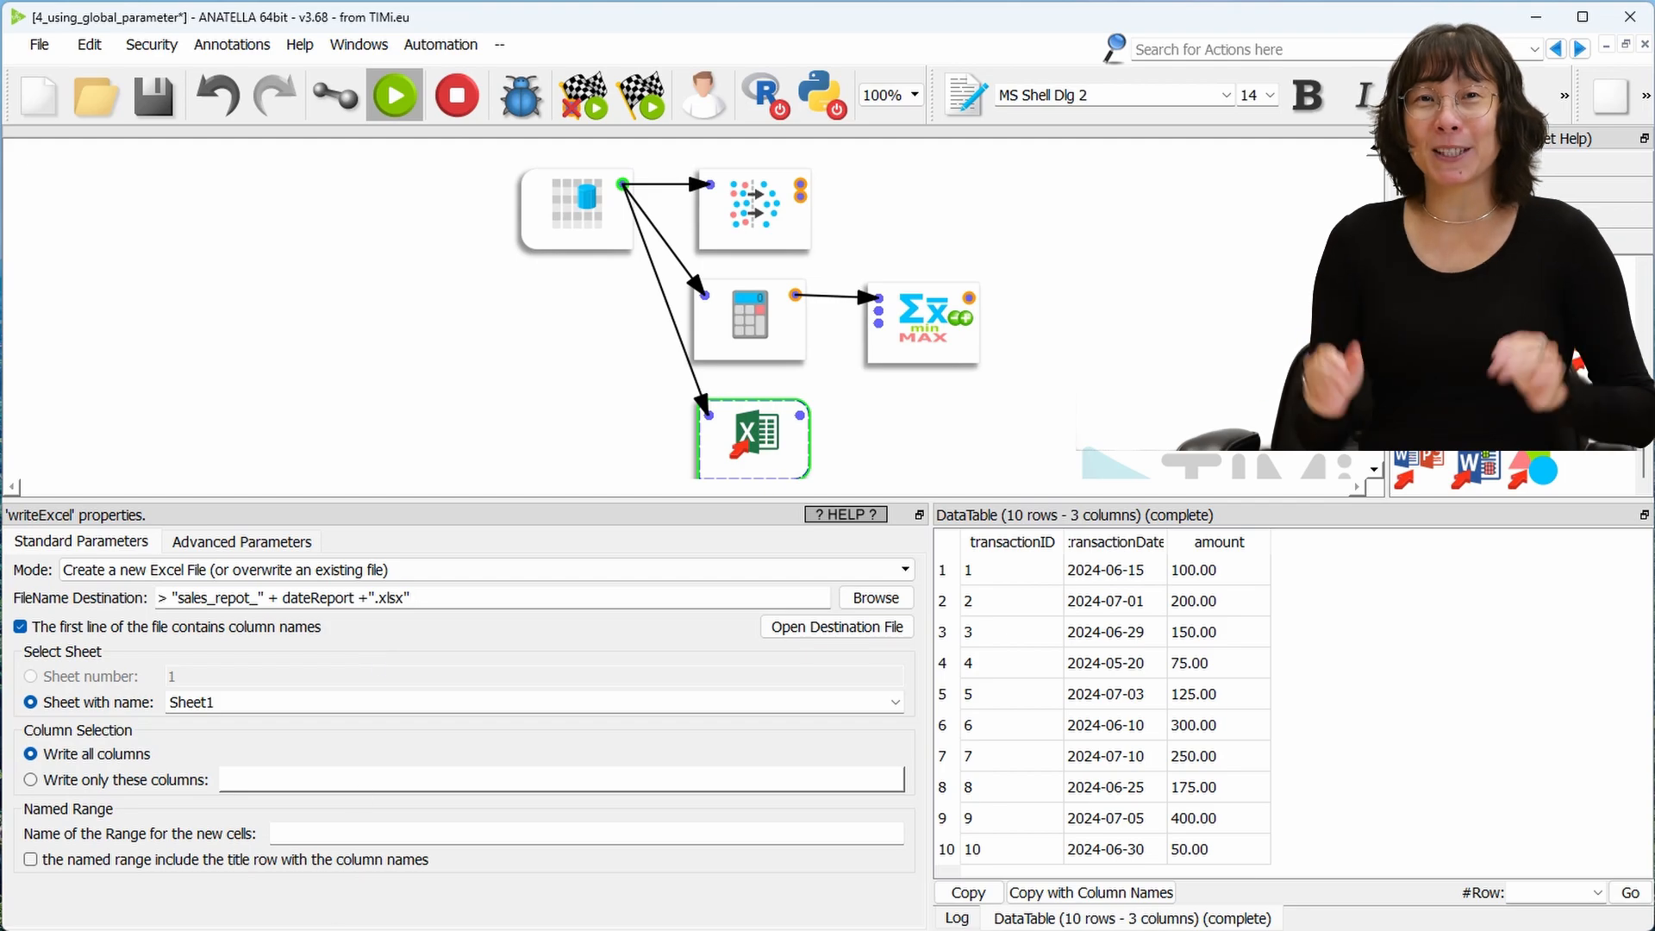
Run the writeExcel action and find the generated Excel file in the gp folder
{"action": "left_click", "coordinate": [800, 417]}
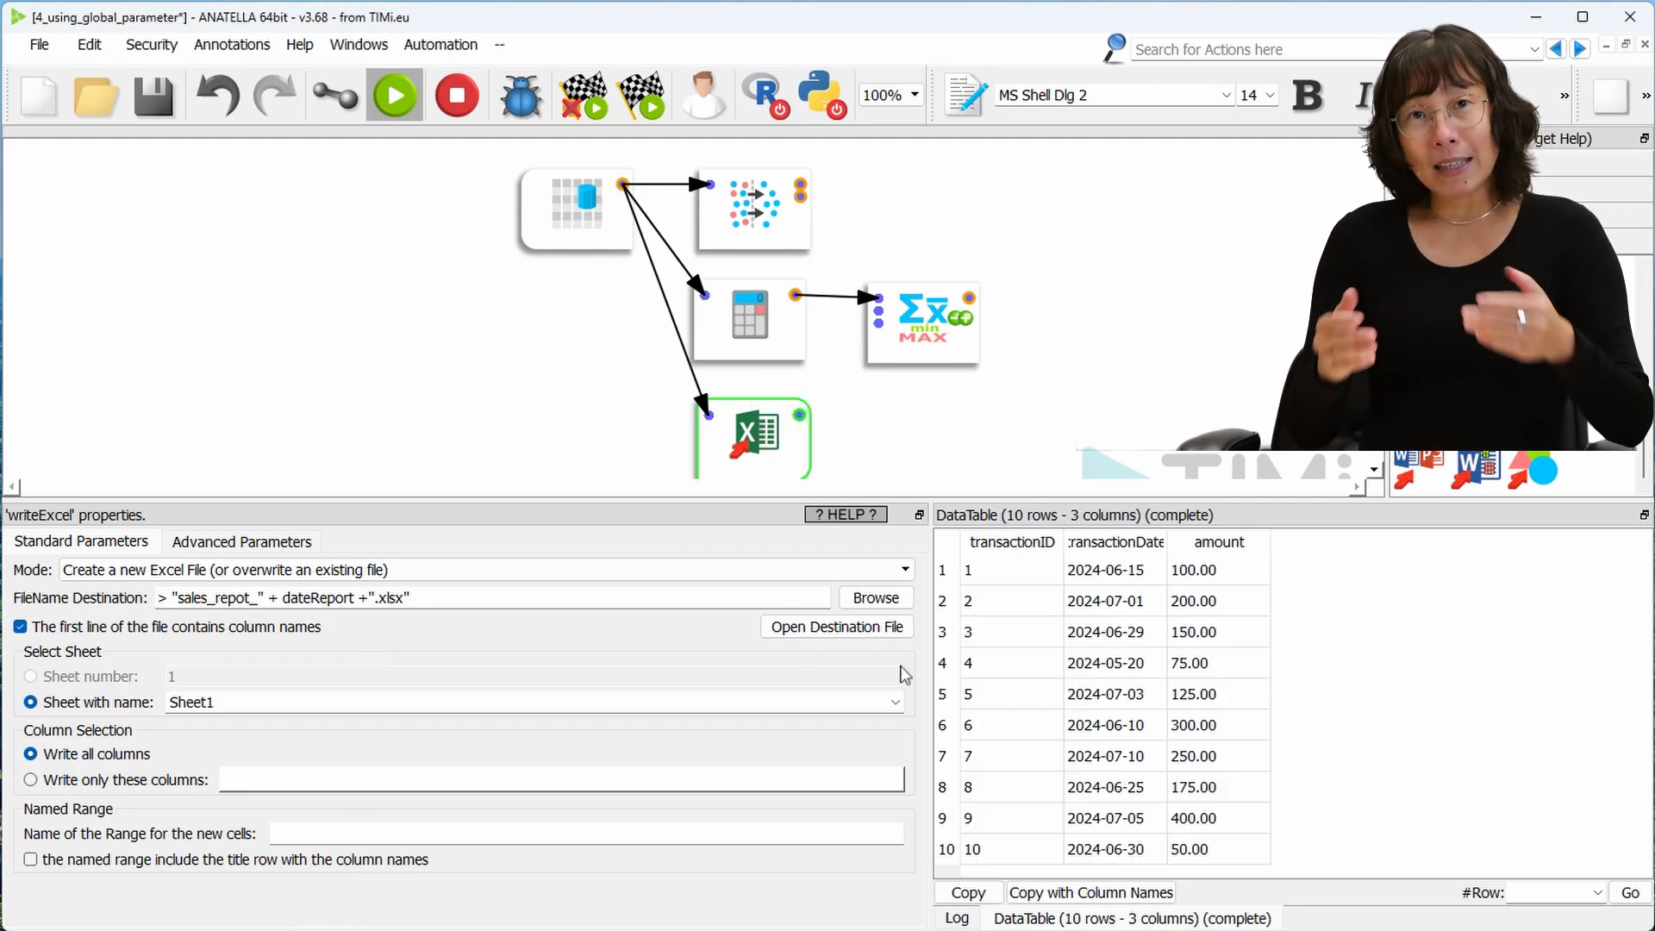
{"action": "double_click", "coordinate": [462, 322]}
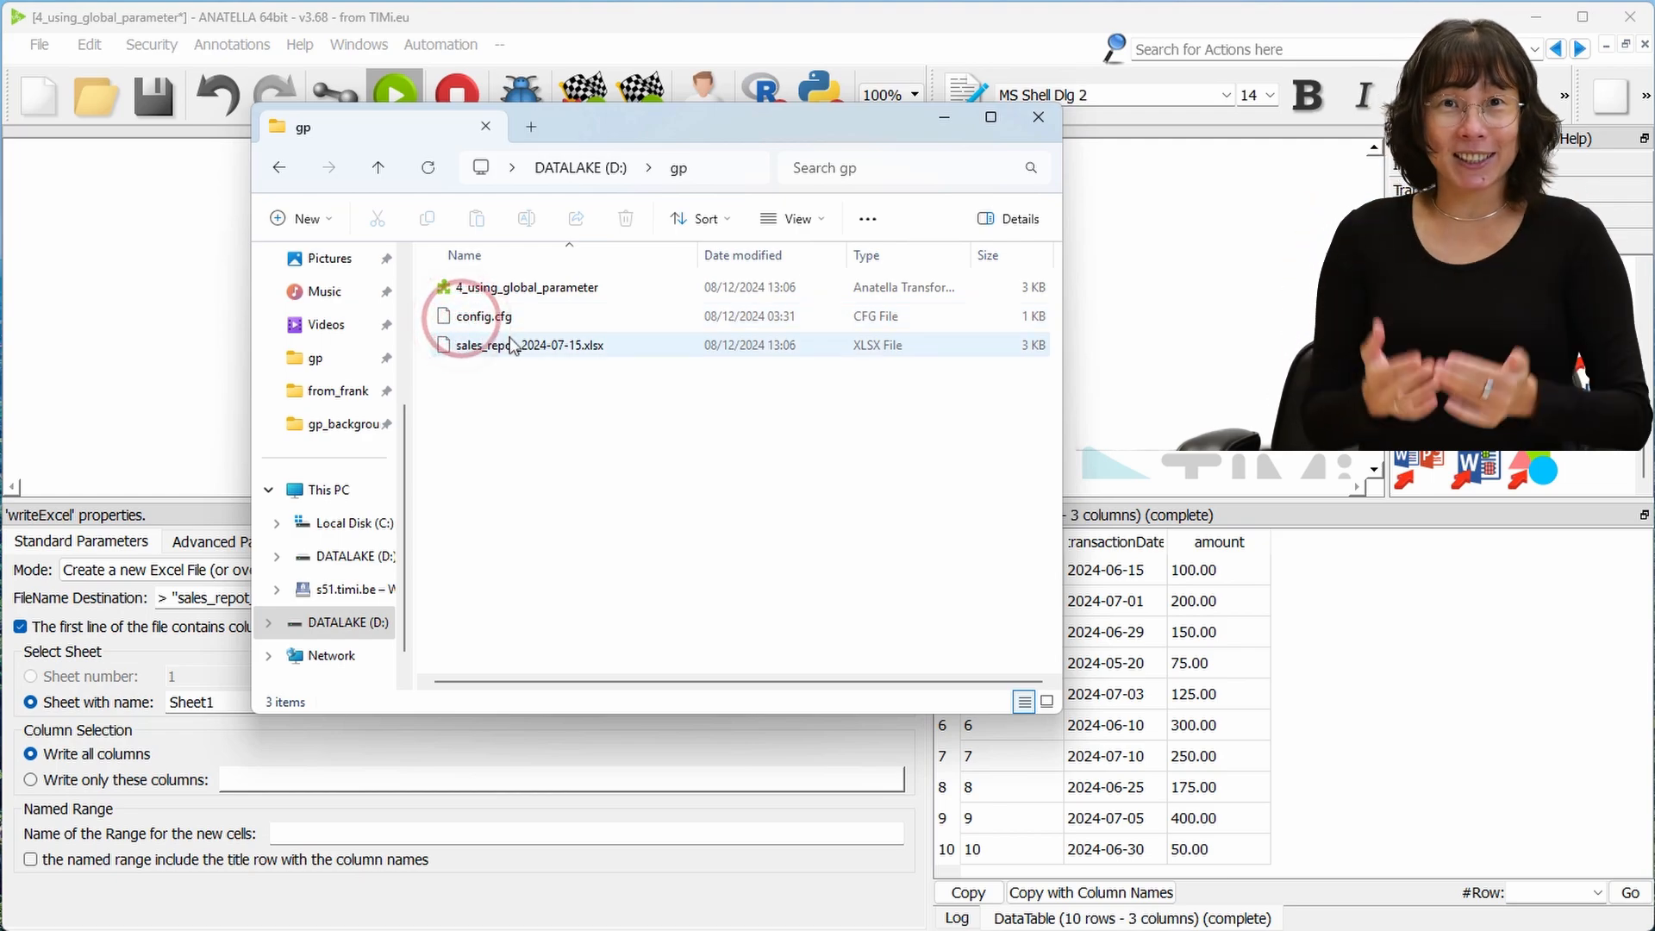
{"action": "left_click", "coordinate": [536, 349]}
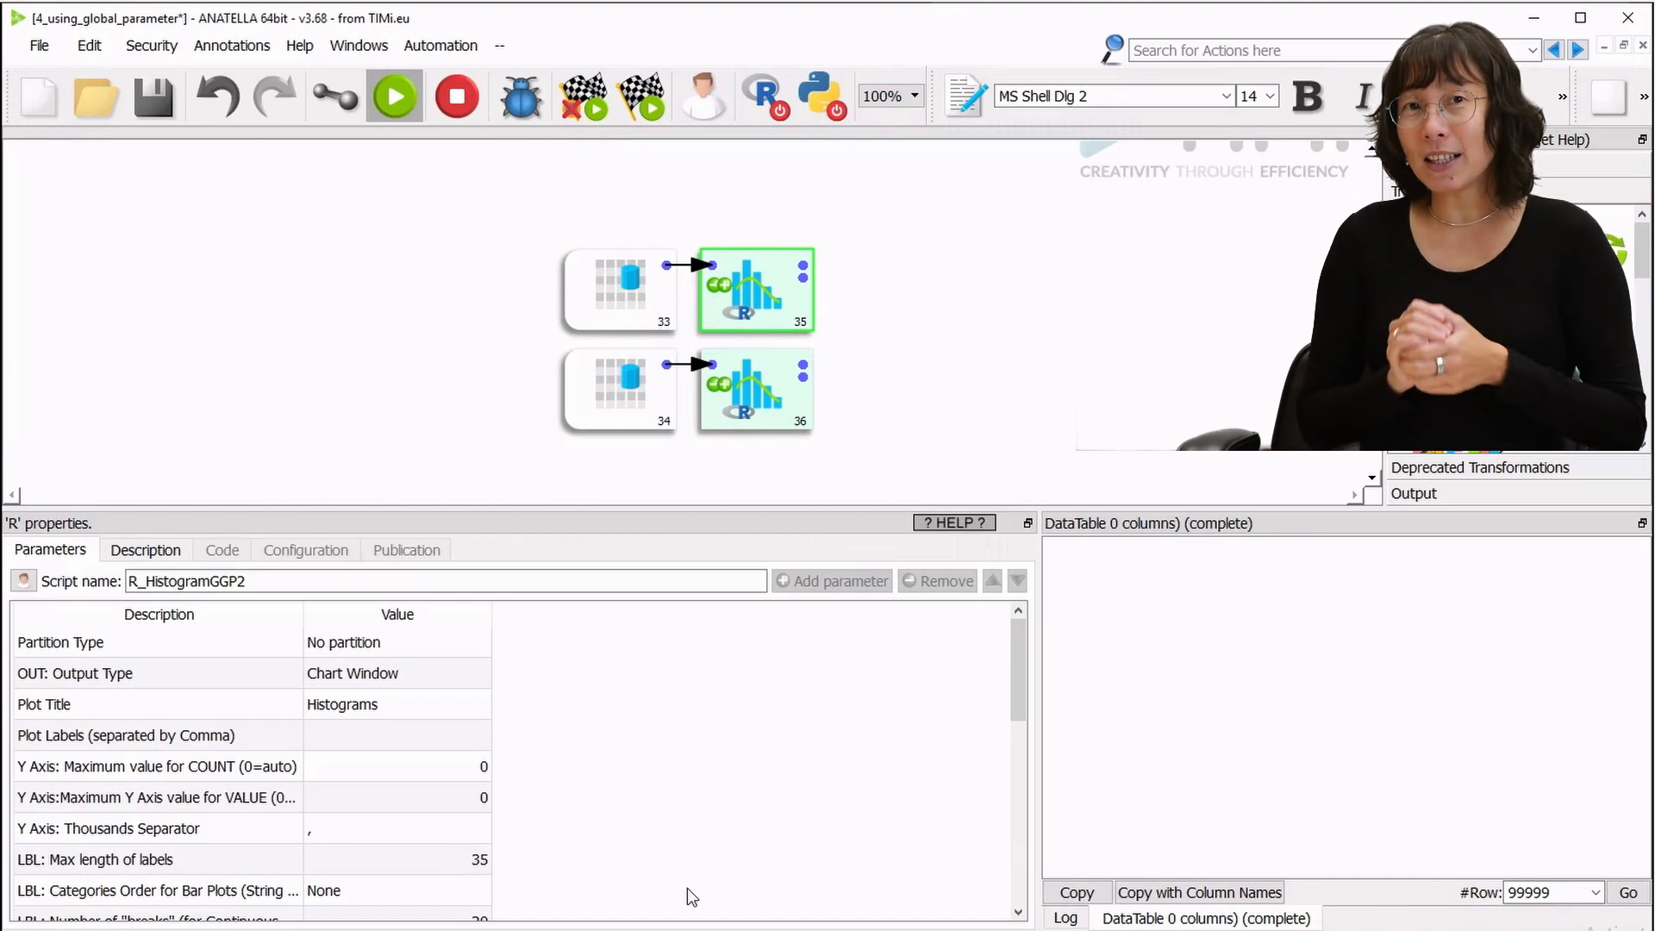
Run the upper R histogram action to view its chart, and examine the Plot Title parameter of the lower histogram
{"action": "left_click", "coordinate": [803, 266]}
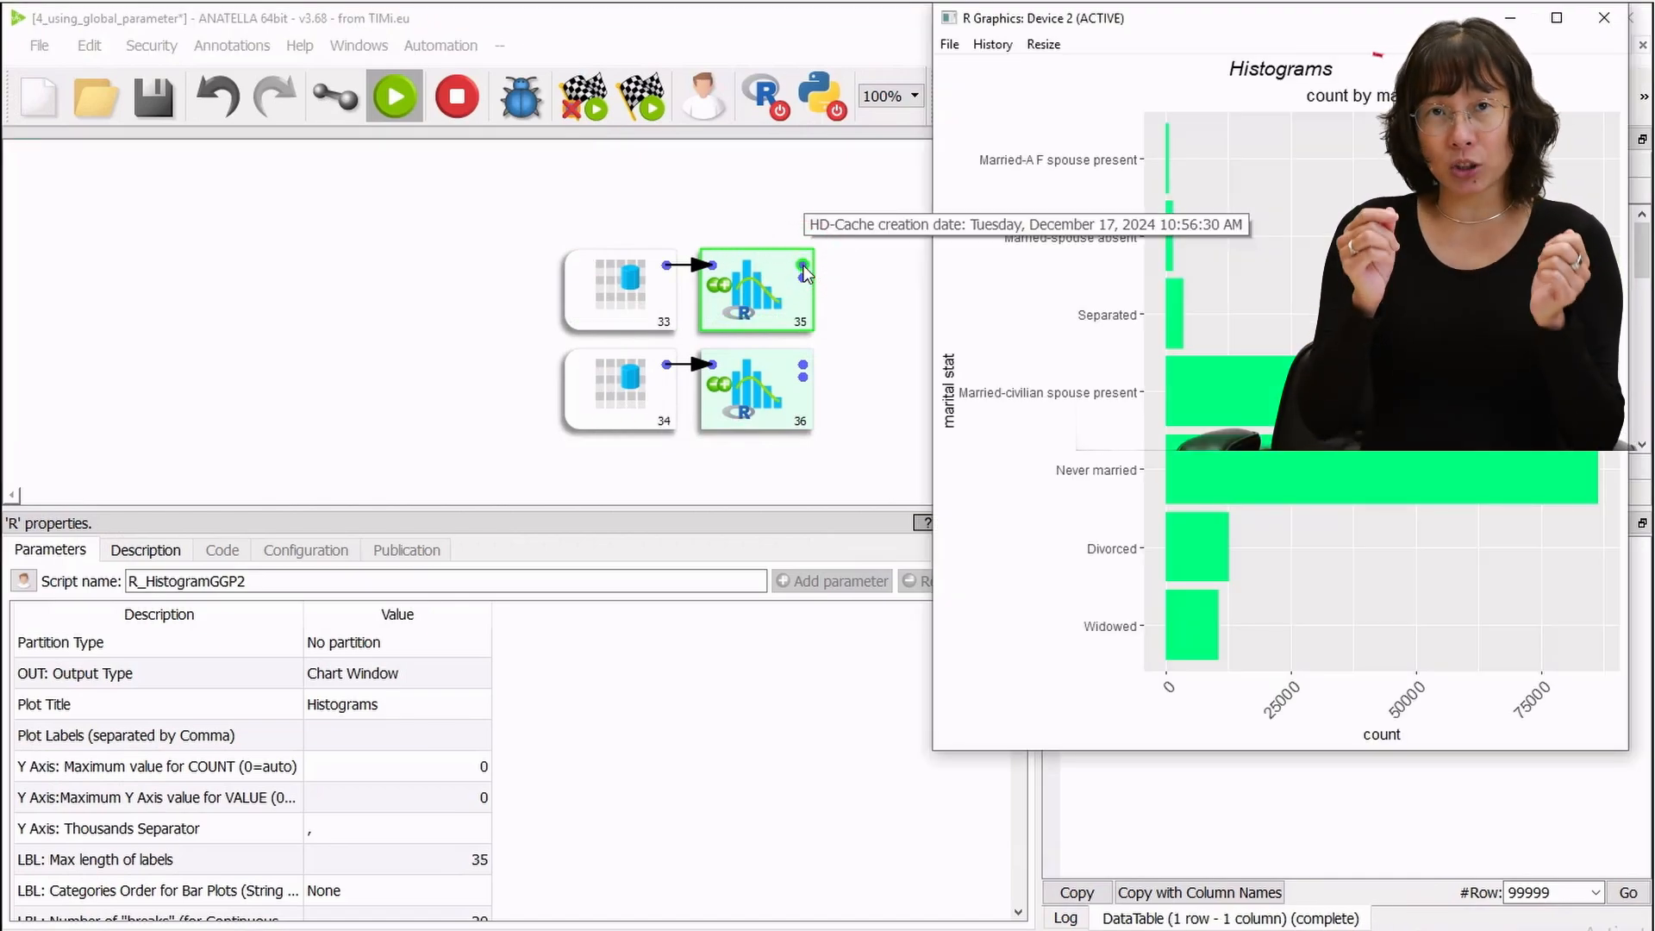
{"action": "left_click", "coordinate": [757, 394]}
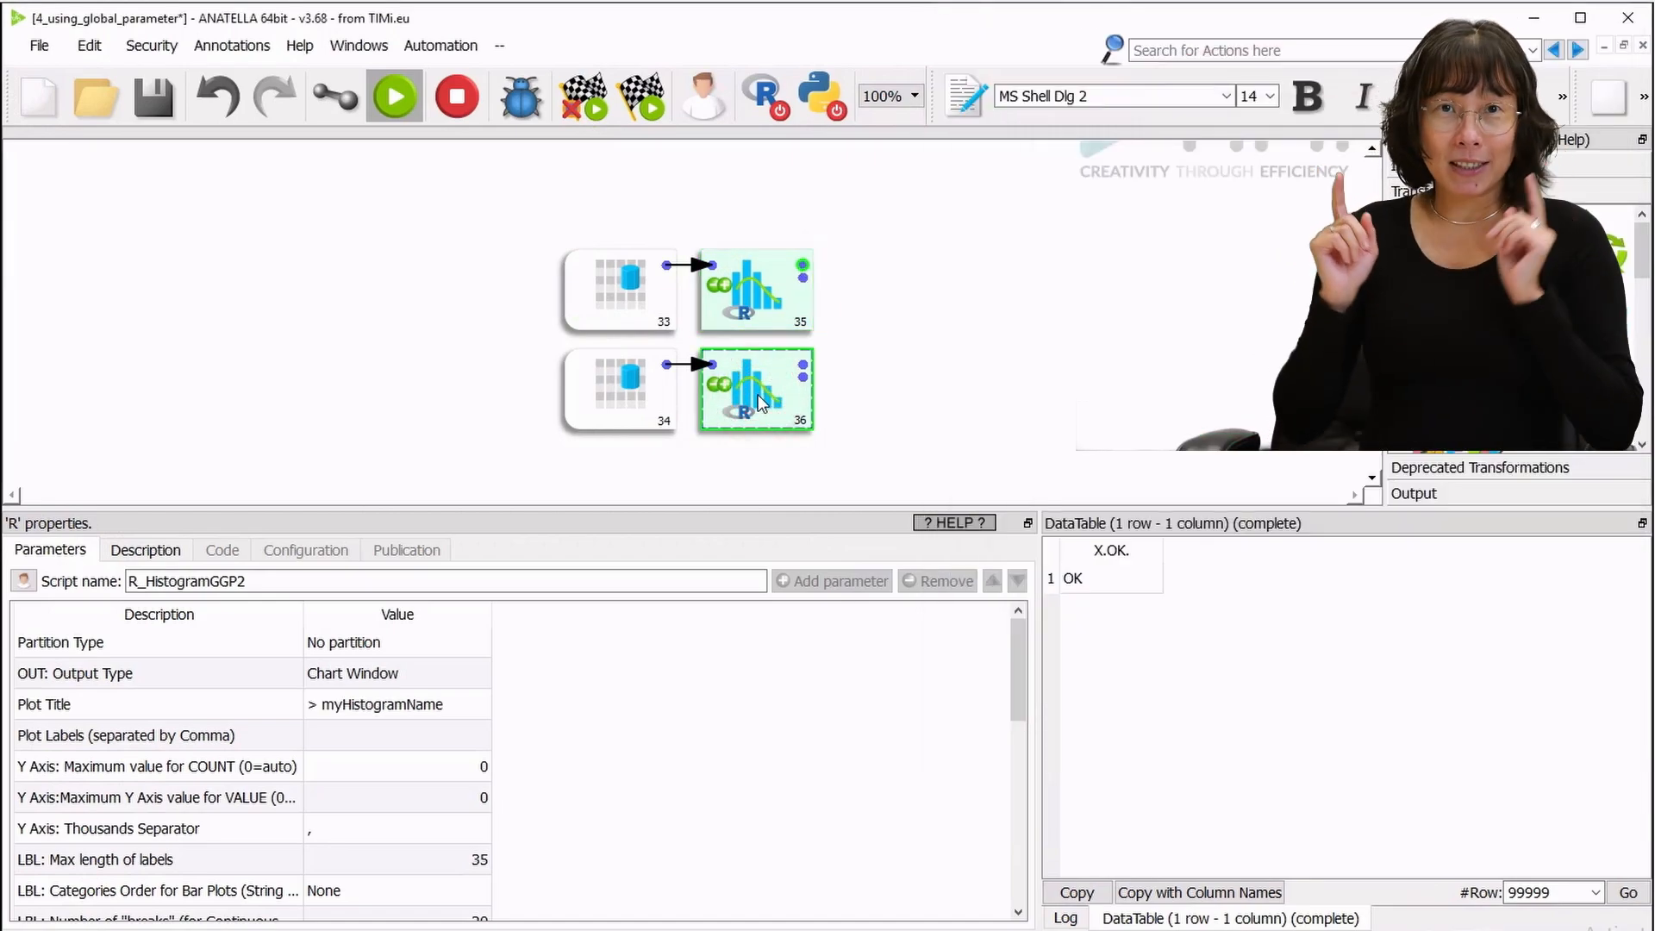
{"action": "left_click", "coordinate": [461, 711]}
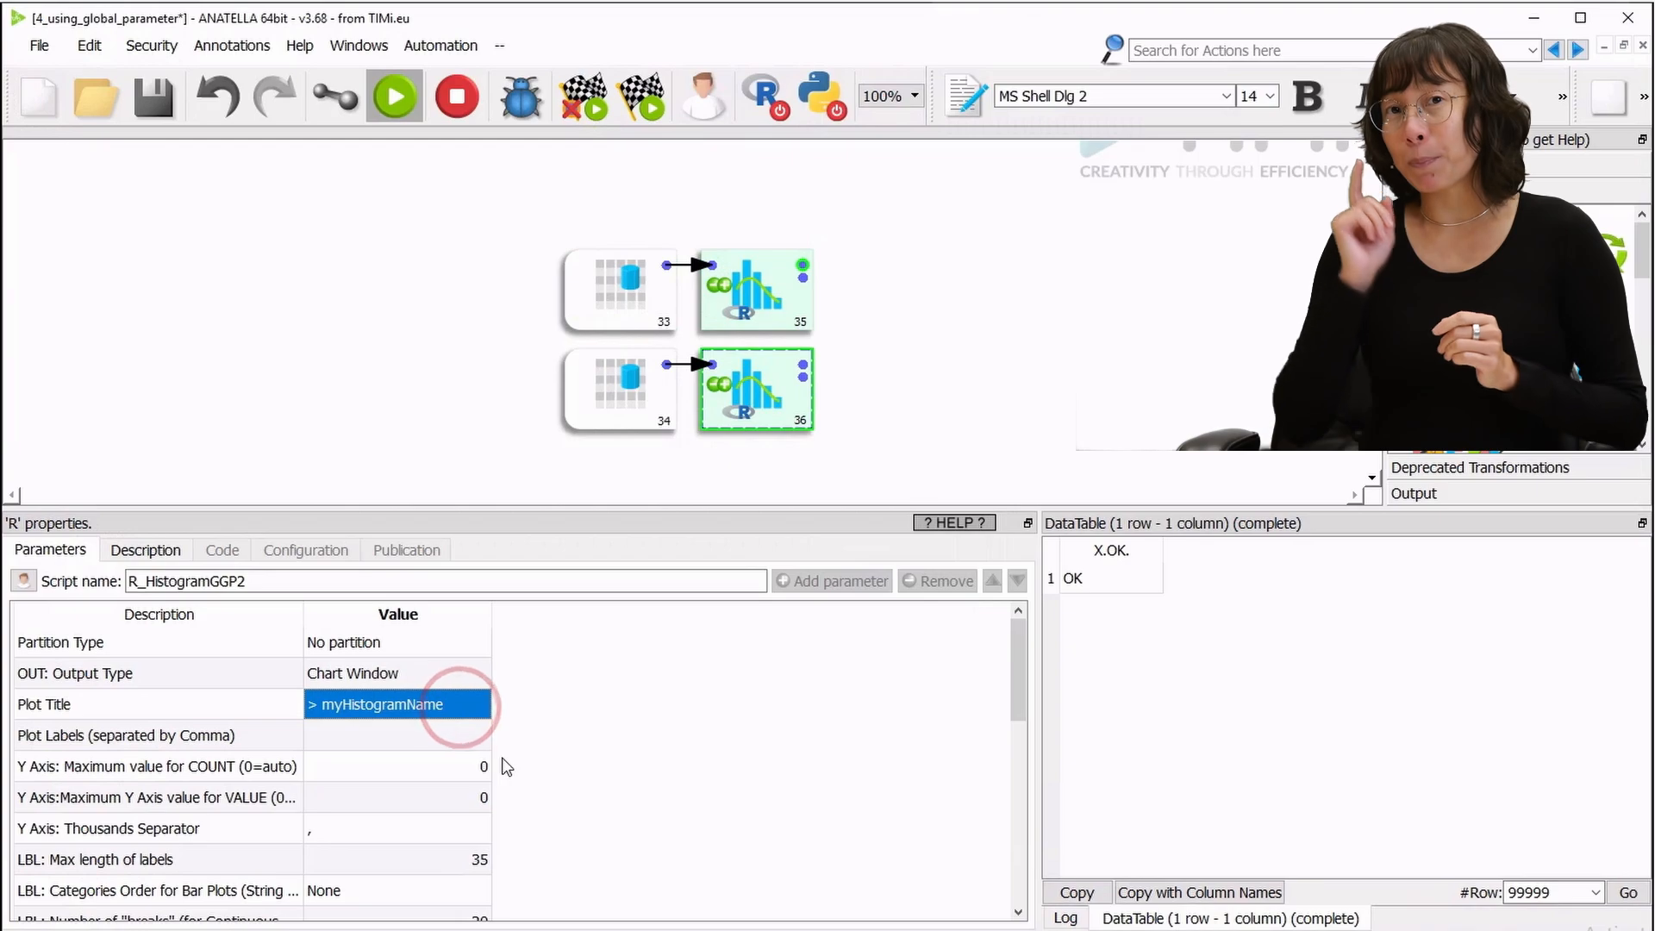
{"action": "left_click", "coordinate": [375, 703]}
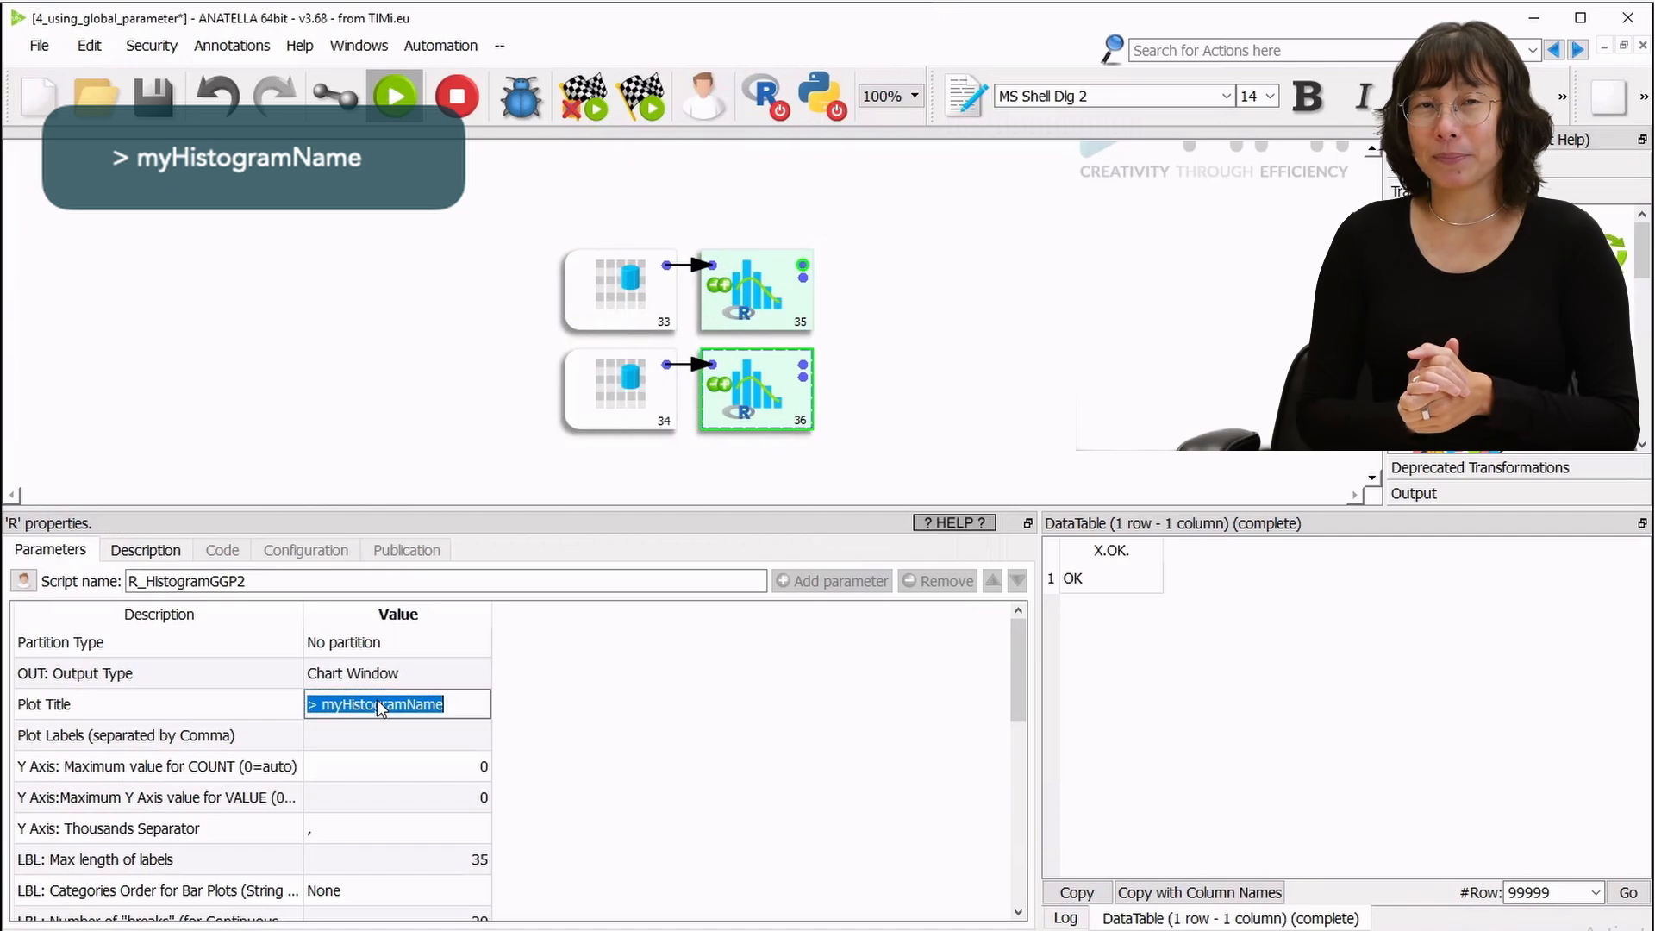
{"action": "double_click", "coordinate": [385, 703]}
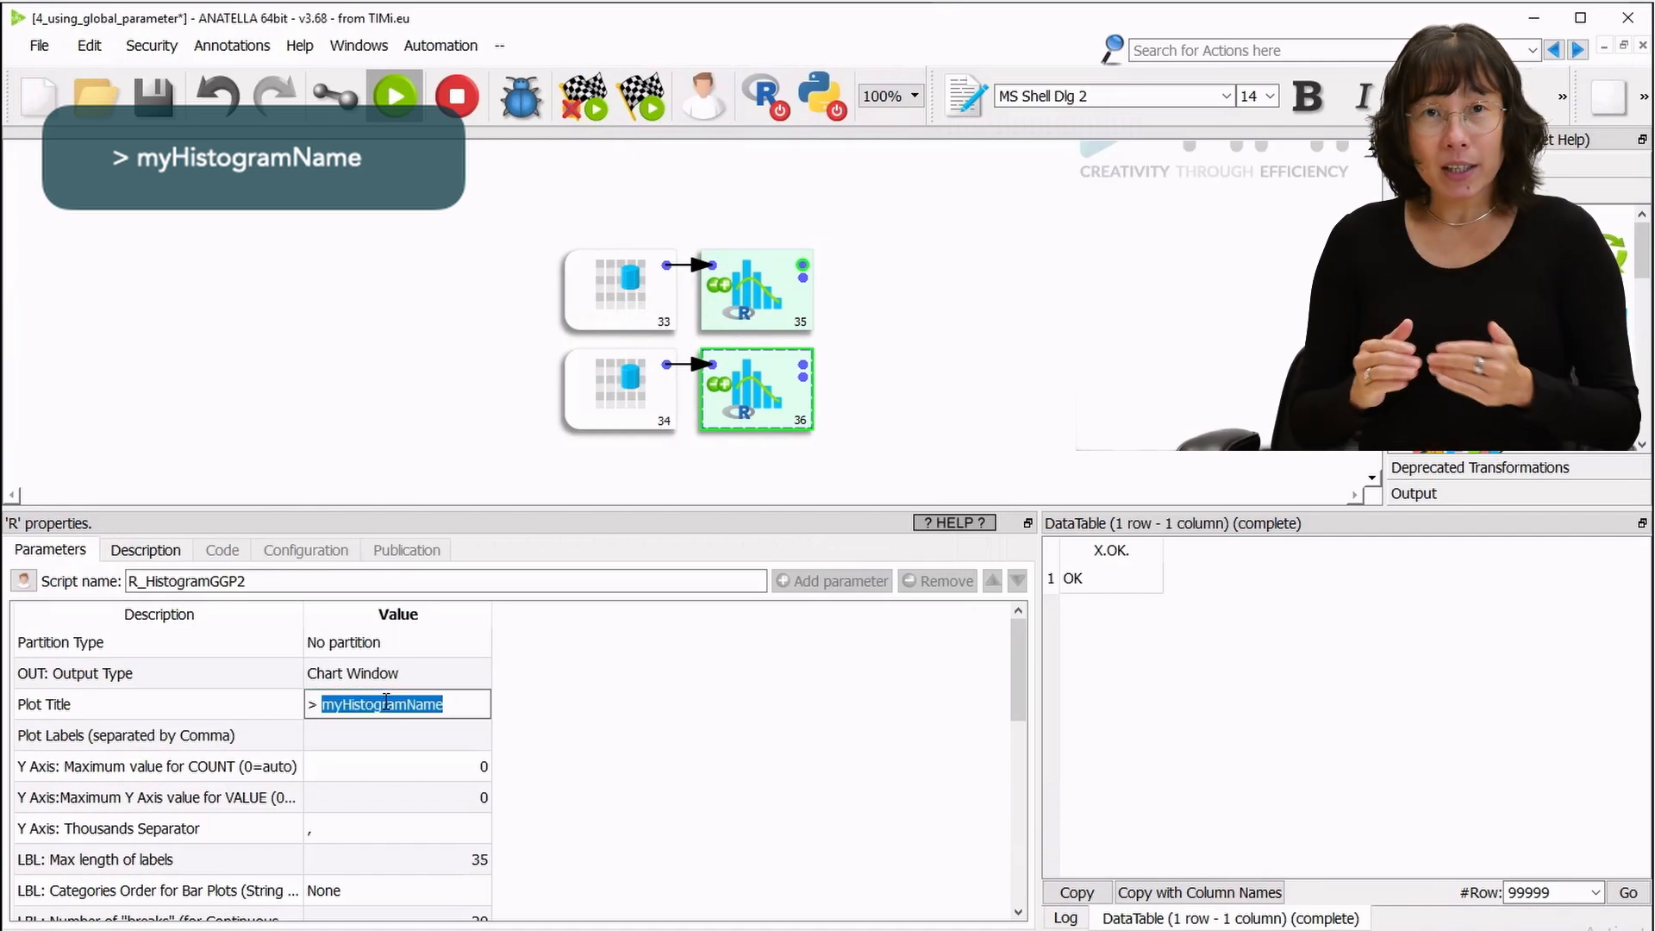
Add a global parameter myHistogramName with the value count per Marital Status, and run the lower histogram action
{"action": "left_click", "coordinate": [89, 45]}
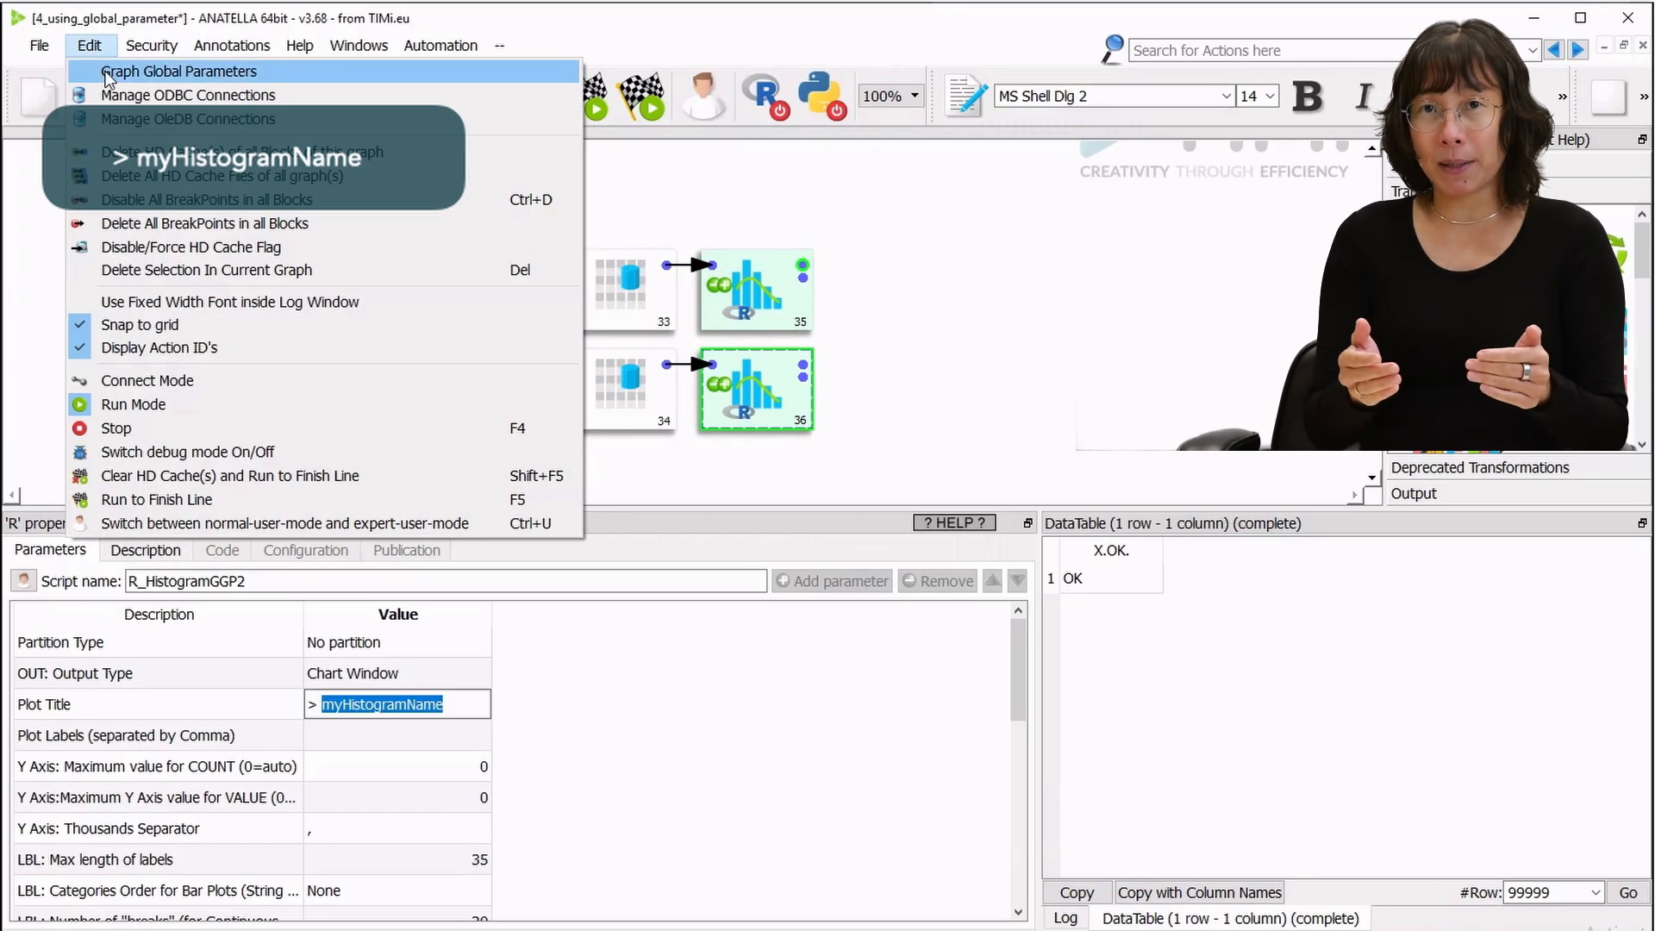
{"action": "left_click", "coordinate": [105, 73]}
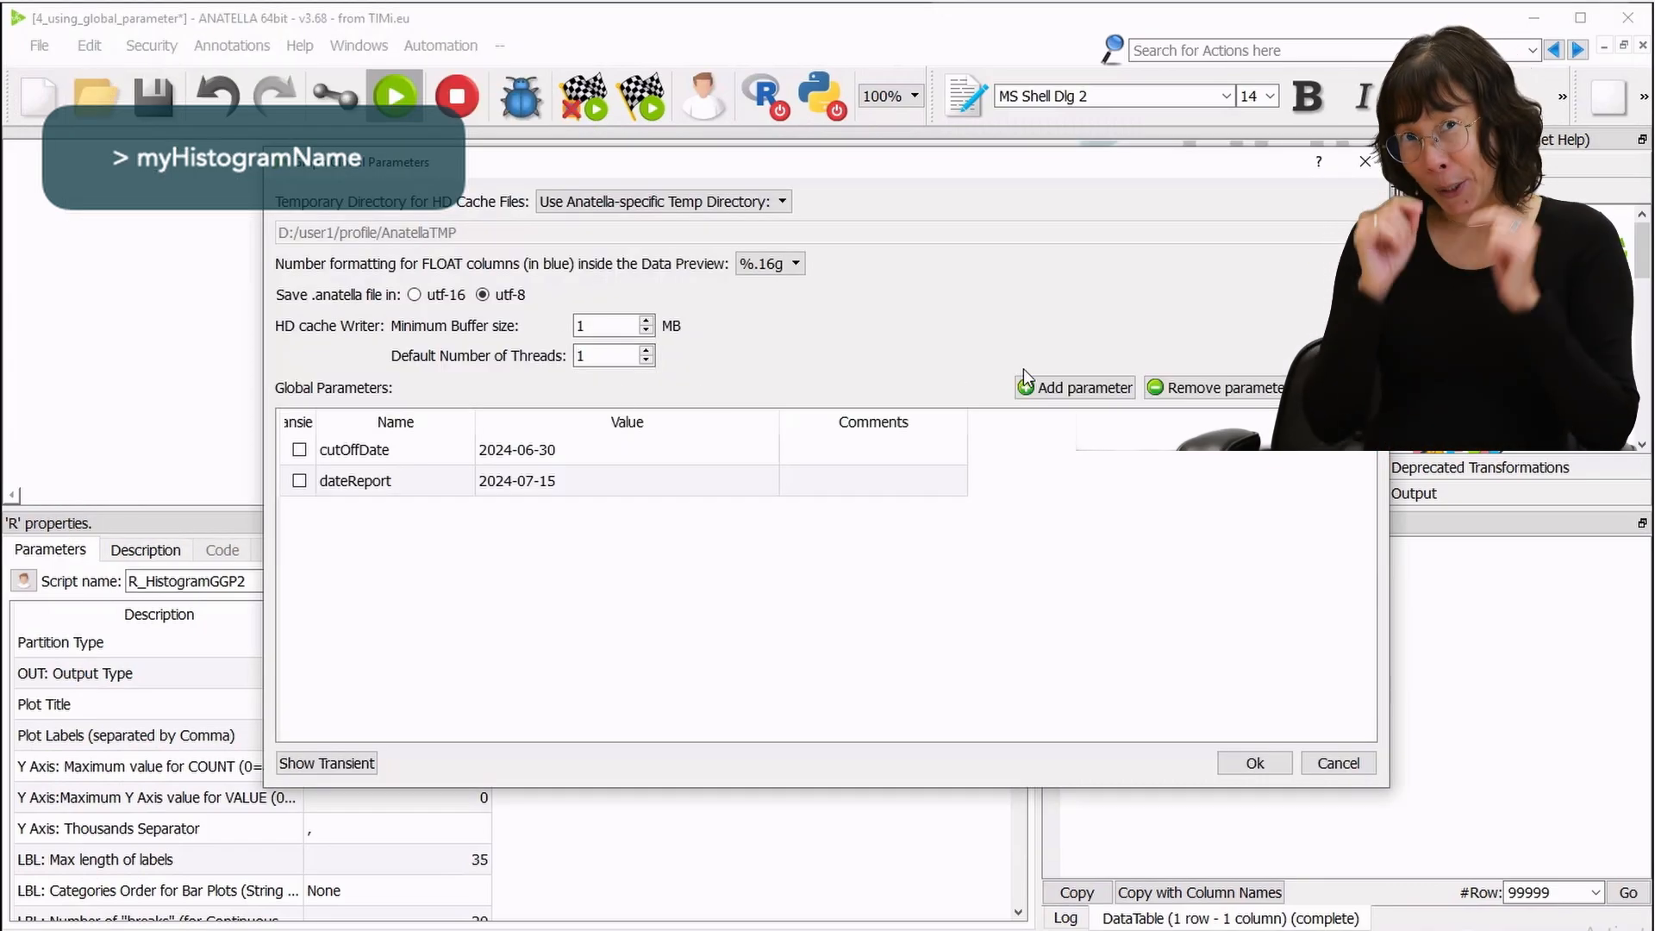
{"action": "left_click", "coordinate": [1056, 389]}
{"action": "double_click", "coordinate": [443, 516]}
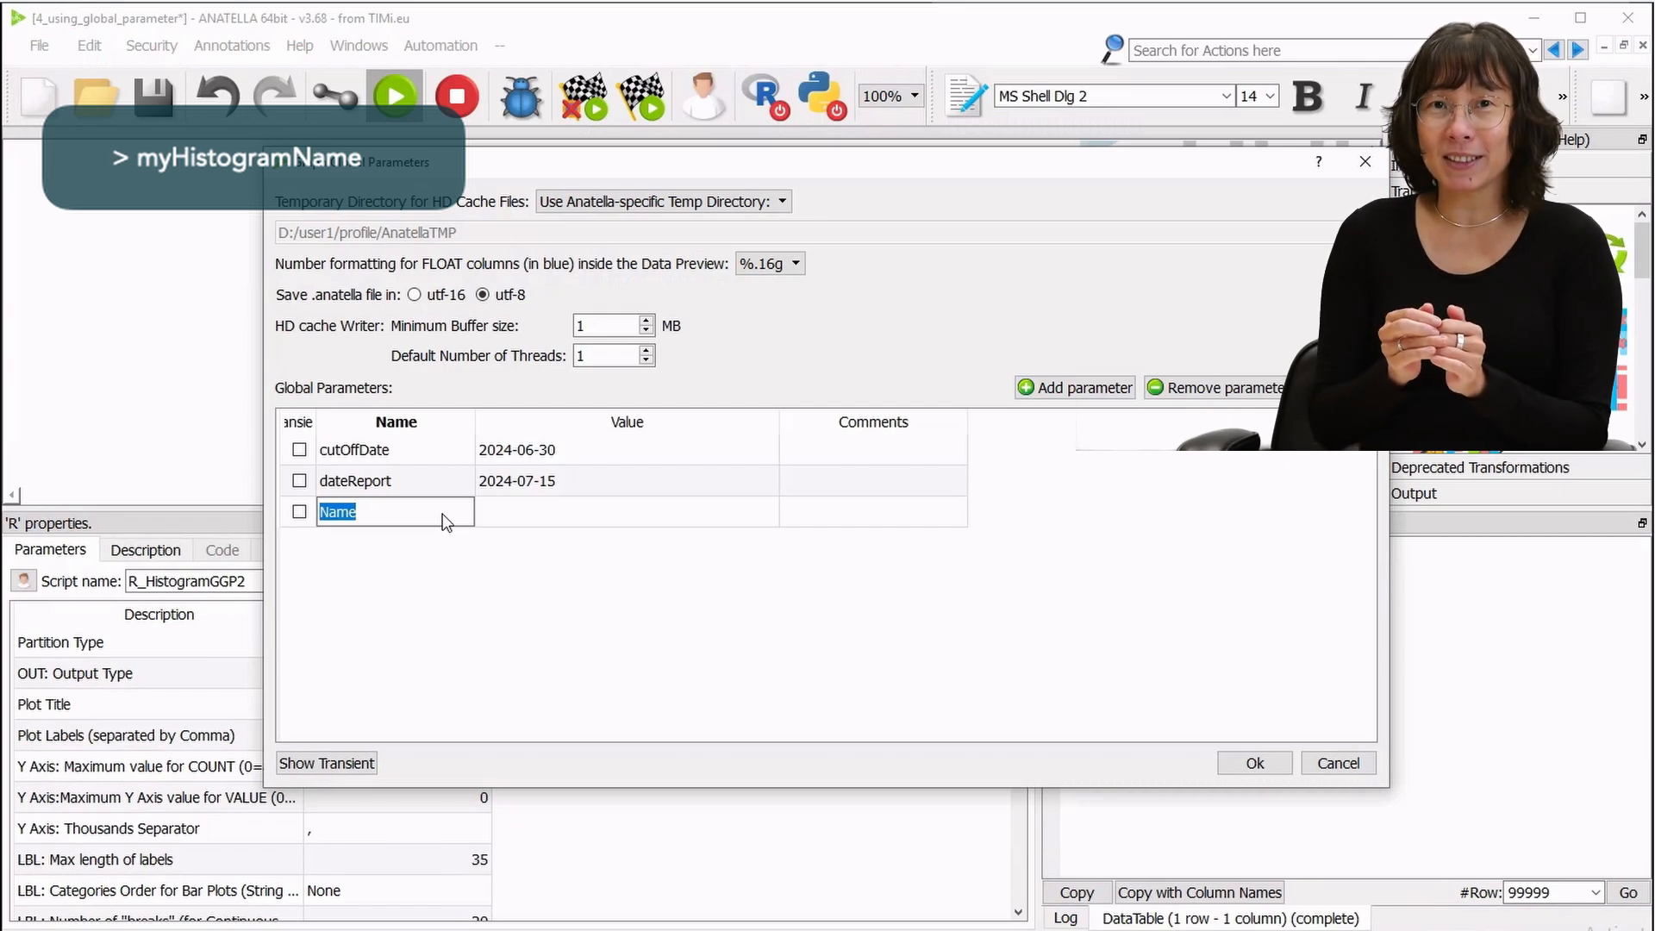
{"action": "type", "text": "myHistogramName"}
{"action": "left_click", "coordinate": [544, 513]}
{"action": "left_click", "coordinate": [543, 514]}
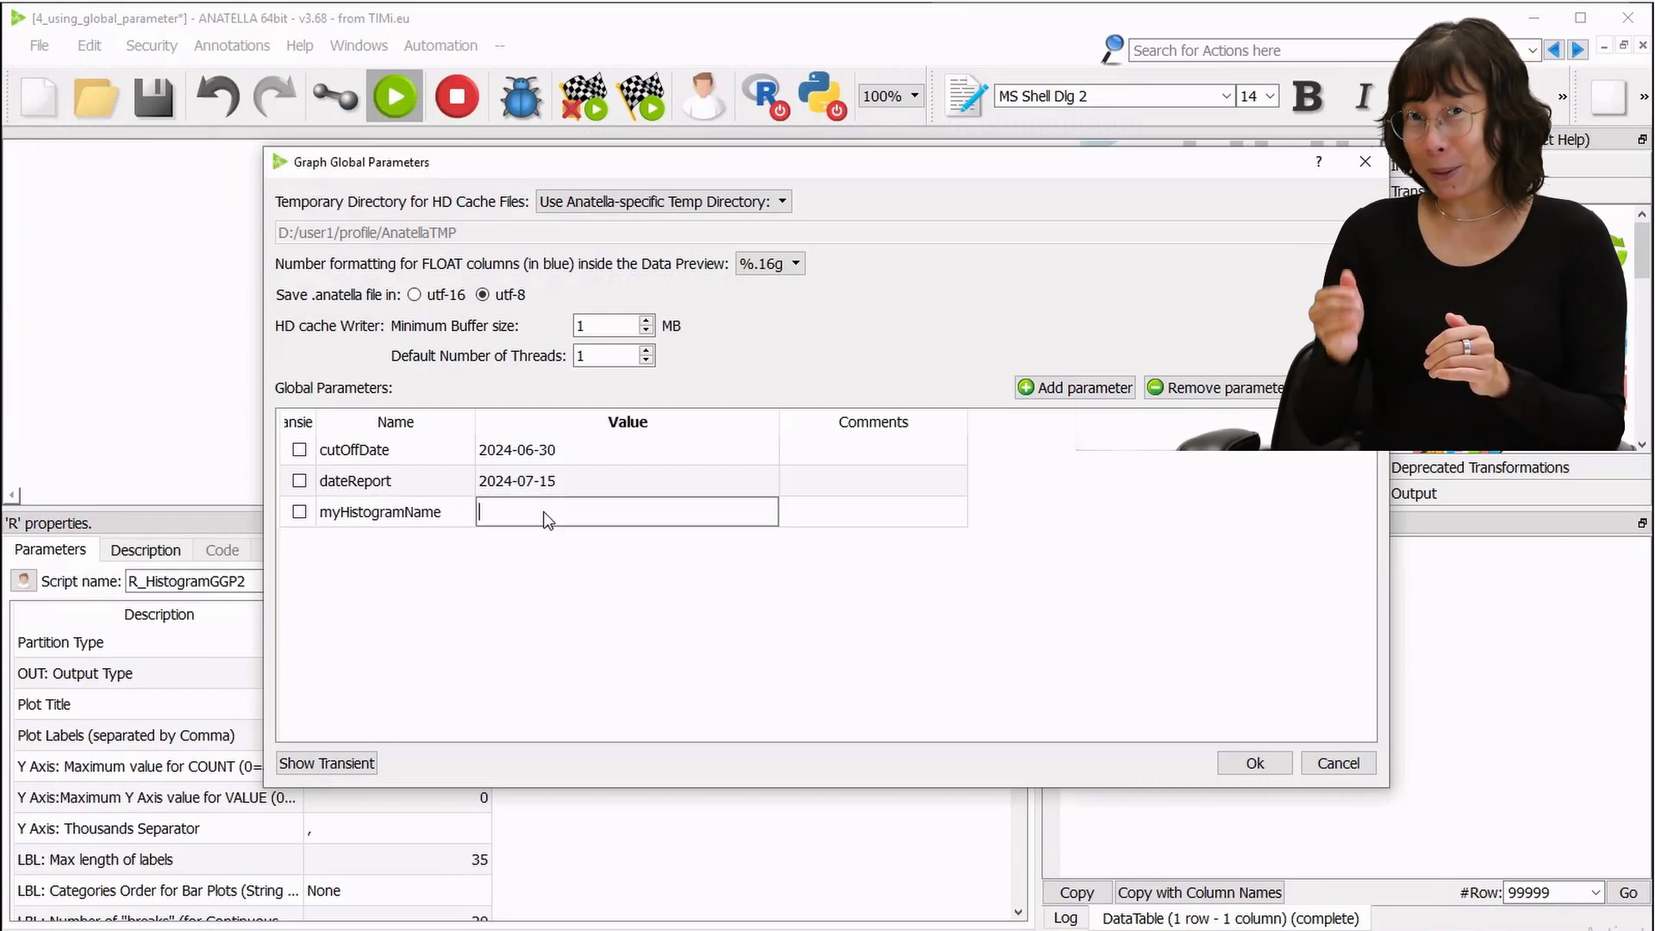
{"action": "type", "text": "count per Marital Status"}
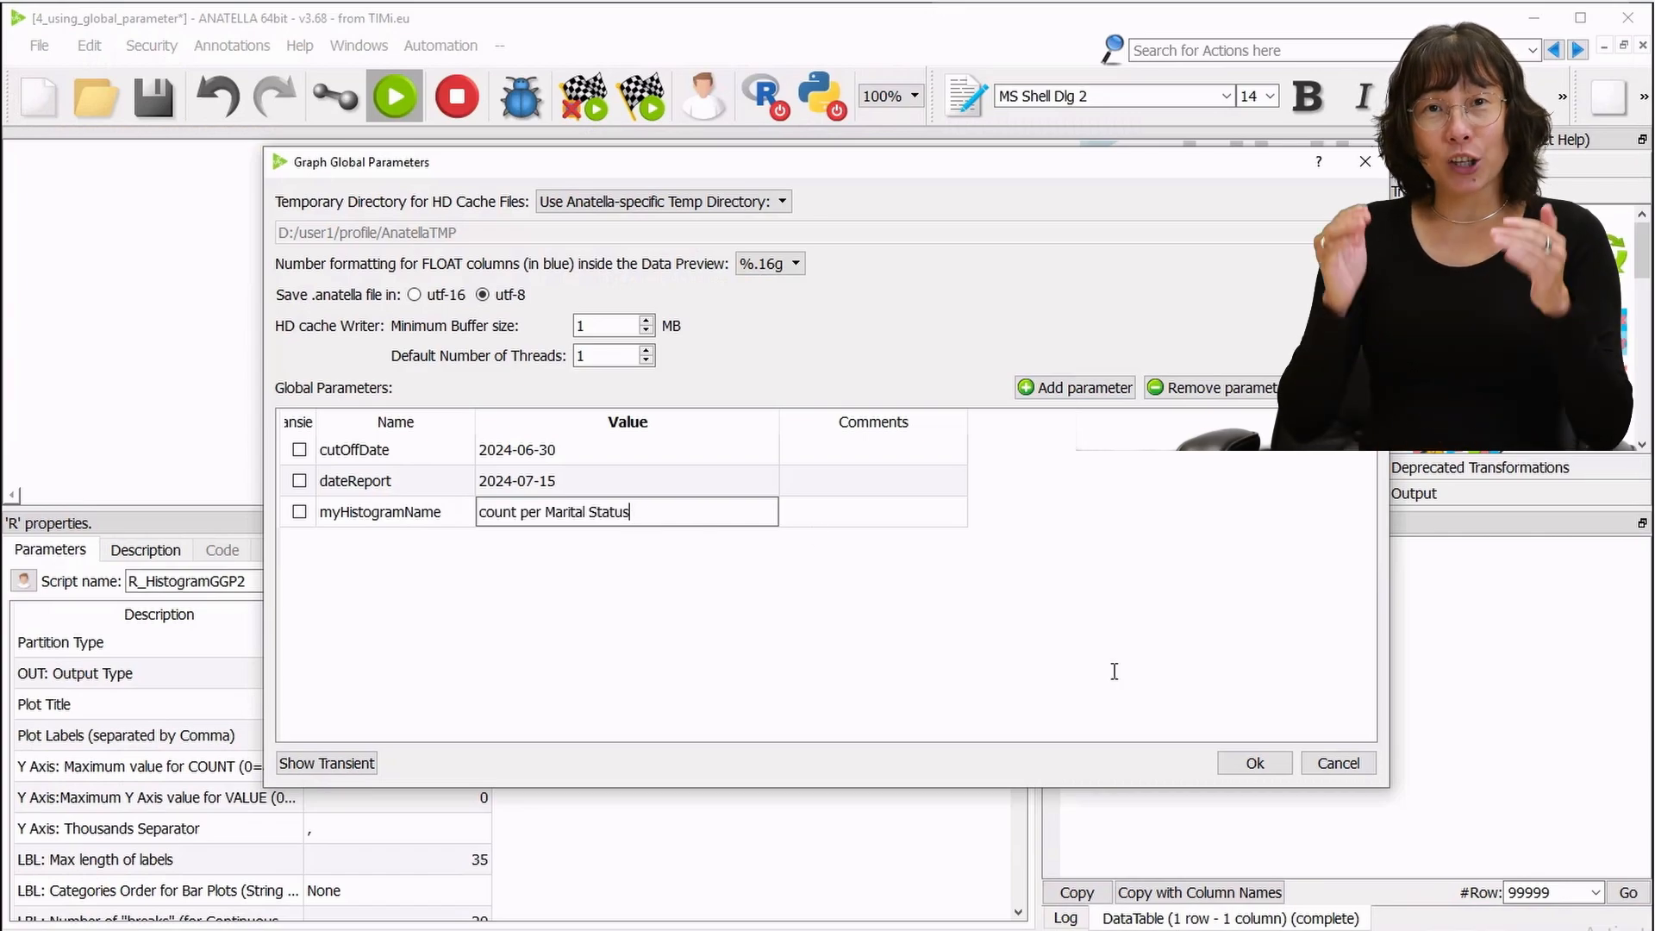
{"action": "left_click", "coordinate": [1255, 764]}
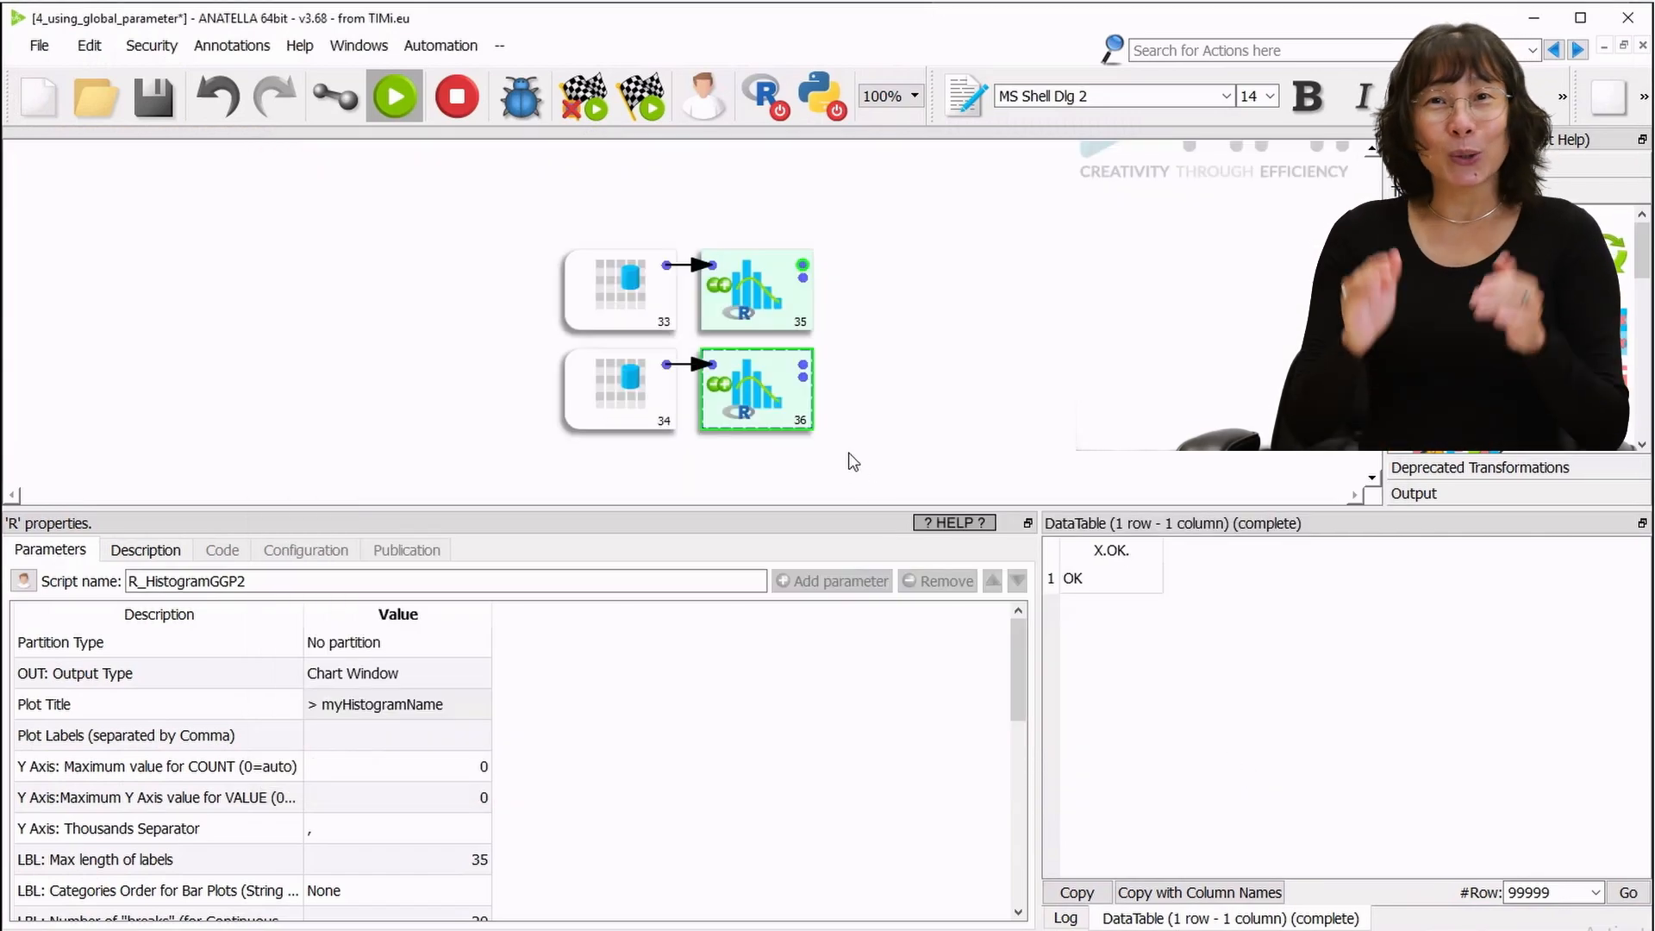
{"action": "left_click", "coordinate": [803, 365]}
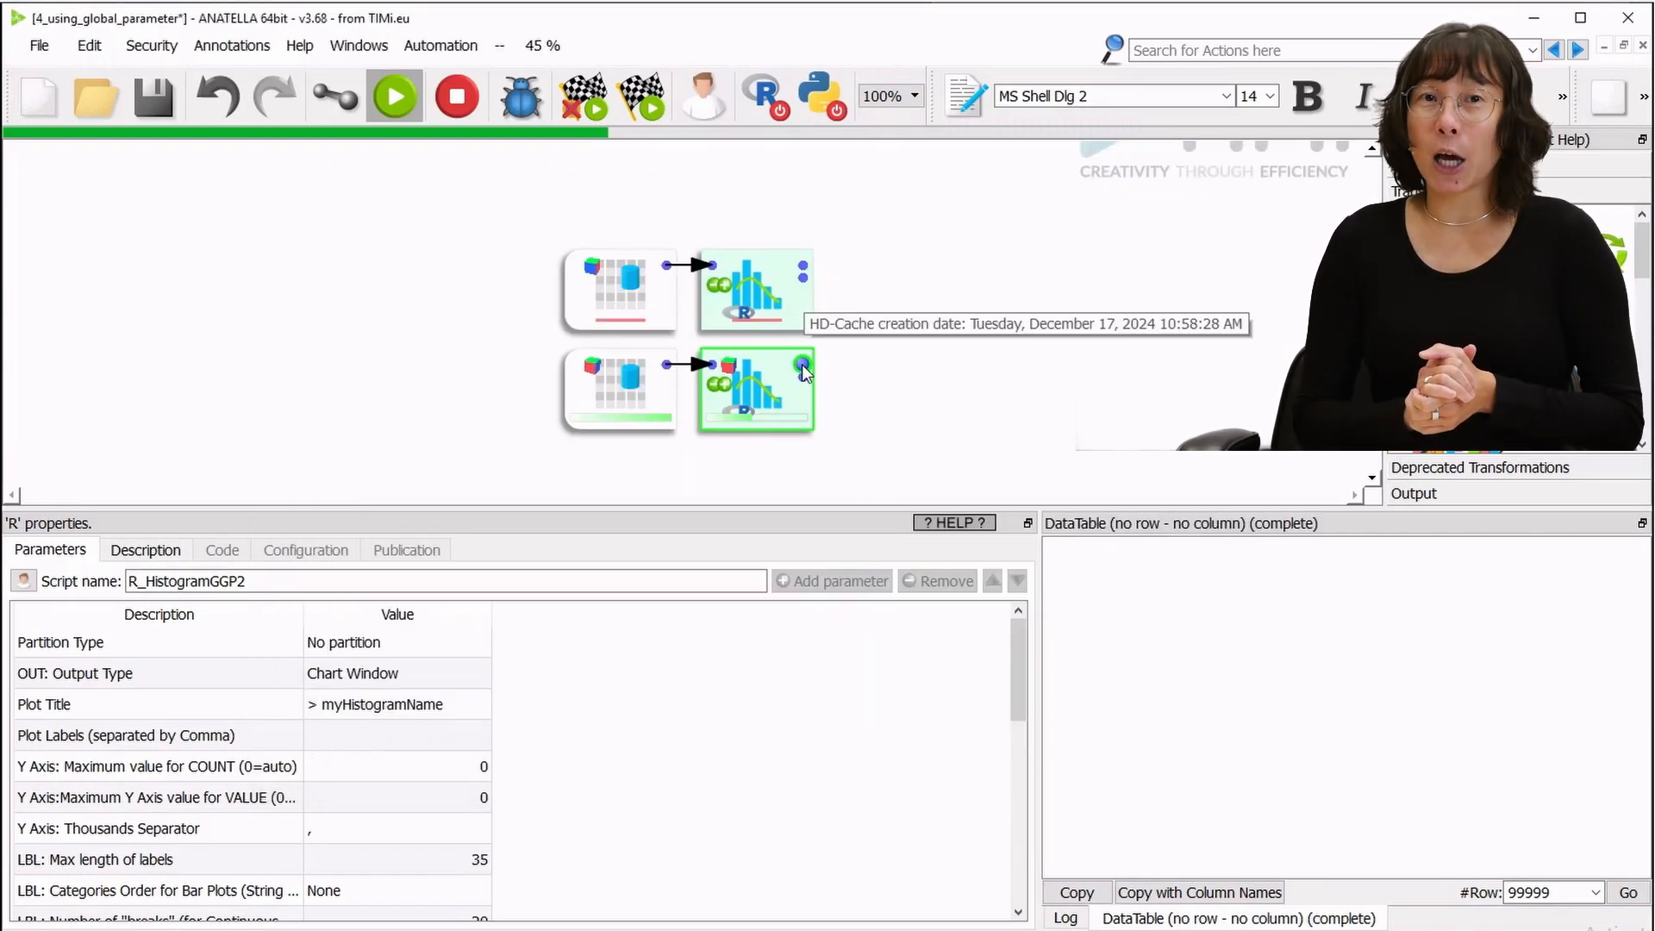